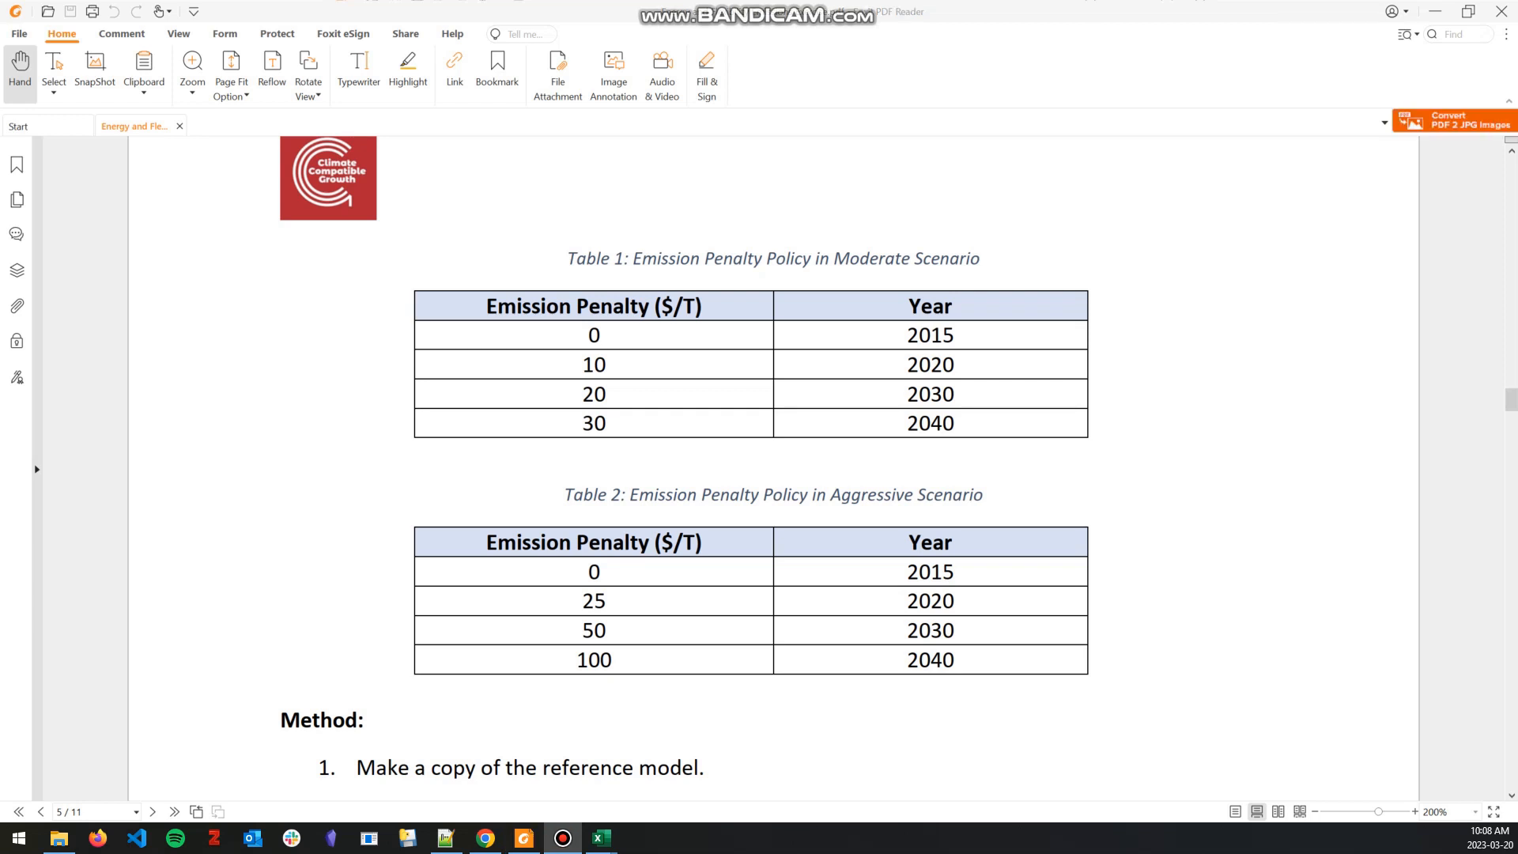
Step: Read the exercise's method steps, including the EmissionActivityRatio unit note in step 4, and the Annual CO2 Emissions chart
scroll(759, 466, down, 6)
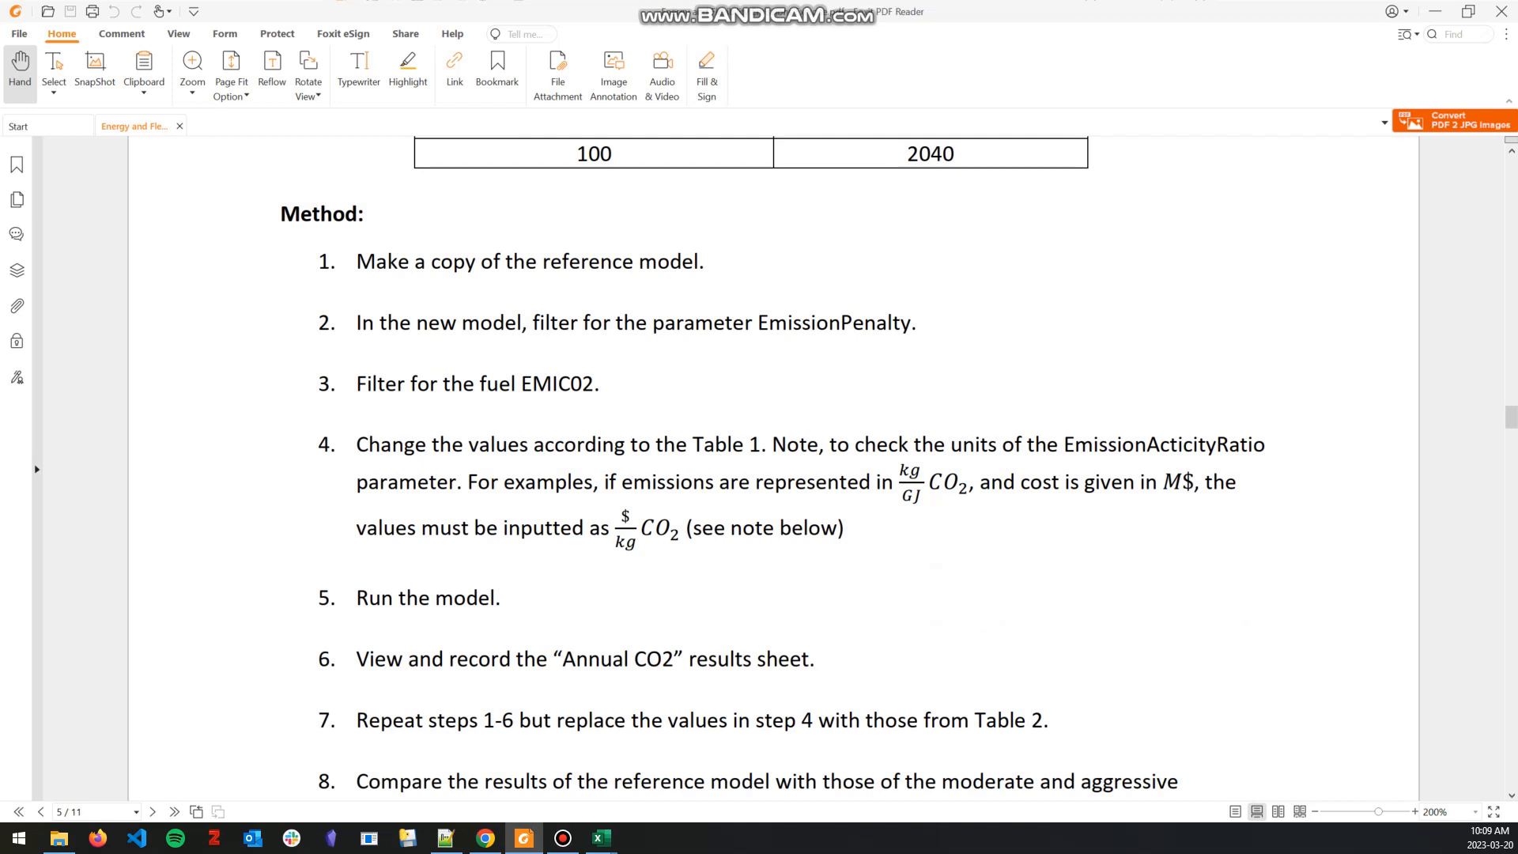
drag(772, 444, 457, 482)
scroll(774, 466, down, 10)
scroll(773, 466, down, 10)
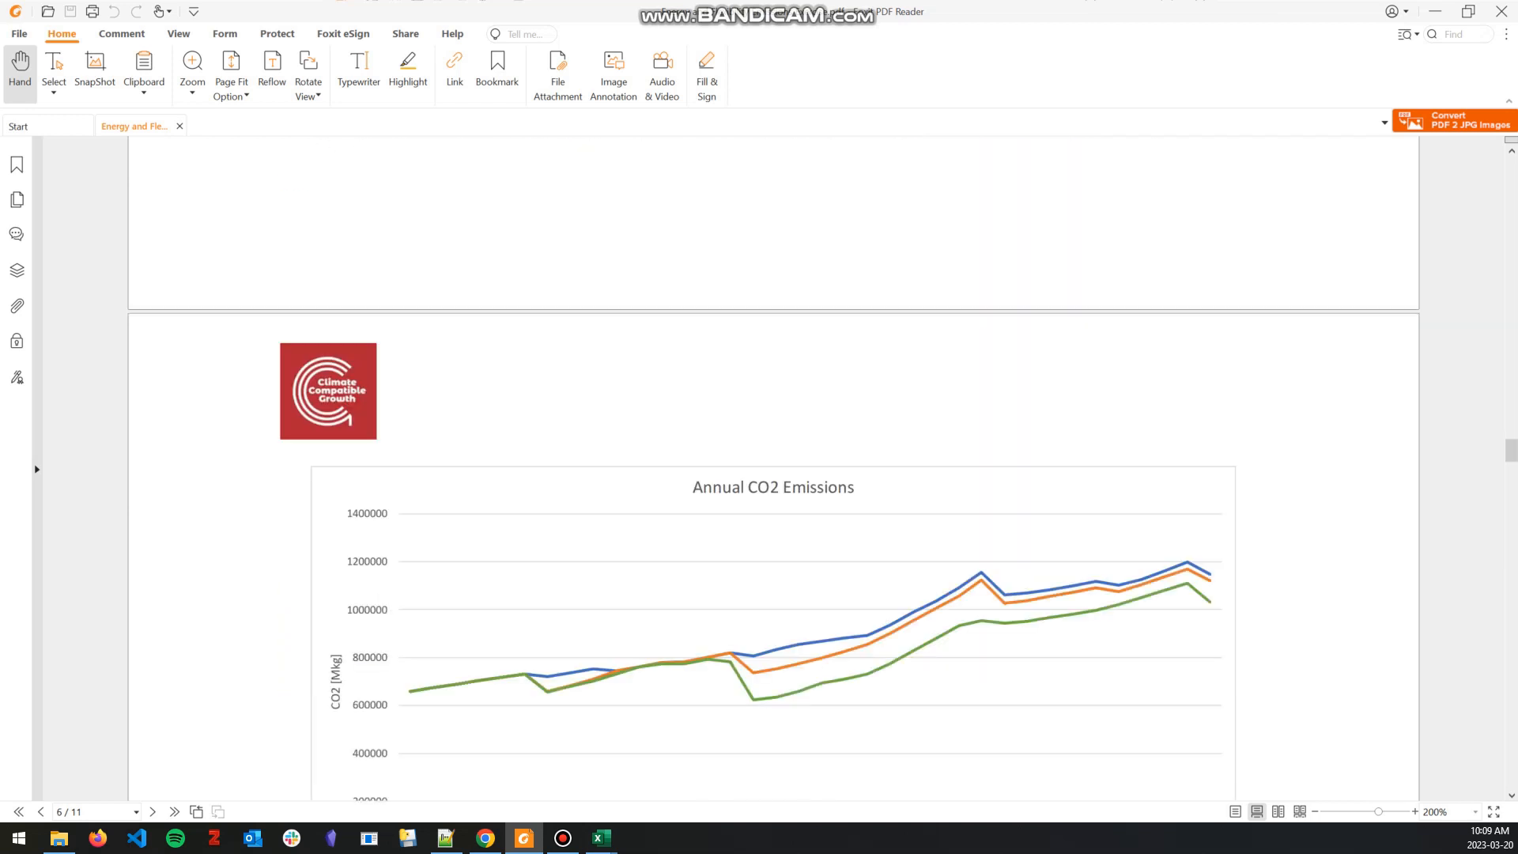
scroll(773, 466, up, 1)
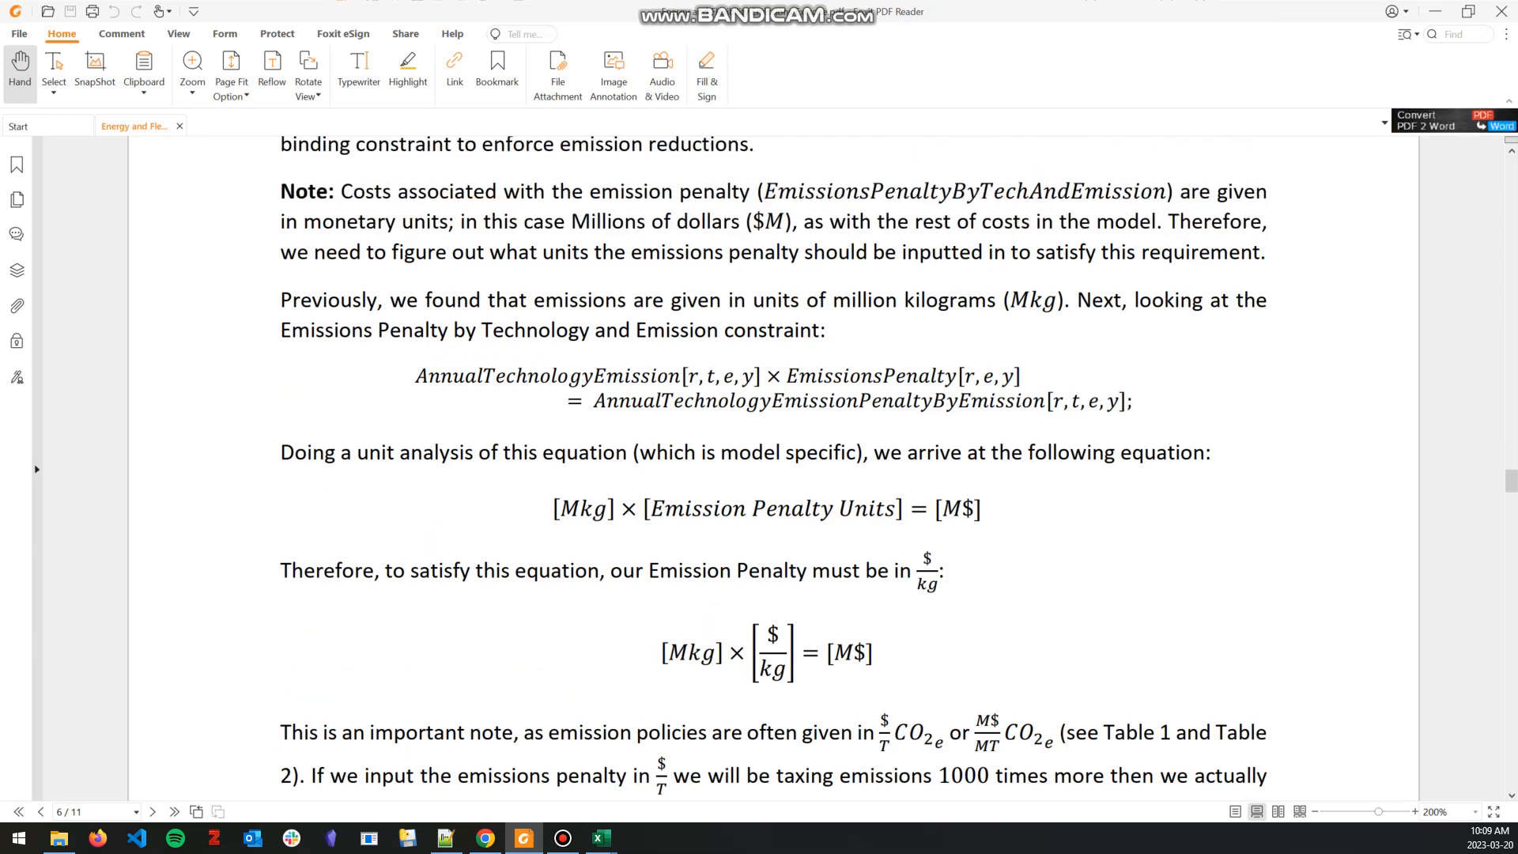
Step: Examine the note on emission penalty units, from the emissions penalty constraint equation through the unit analysis in Mkg and M$
drag(787, 377, 1022, 377)
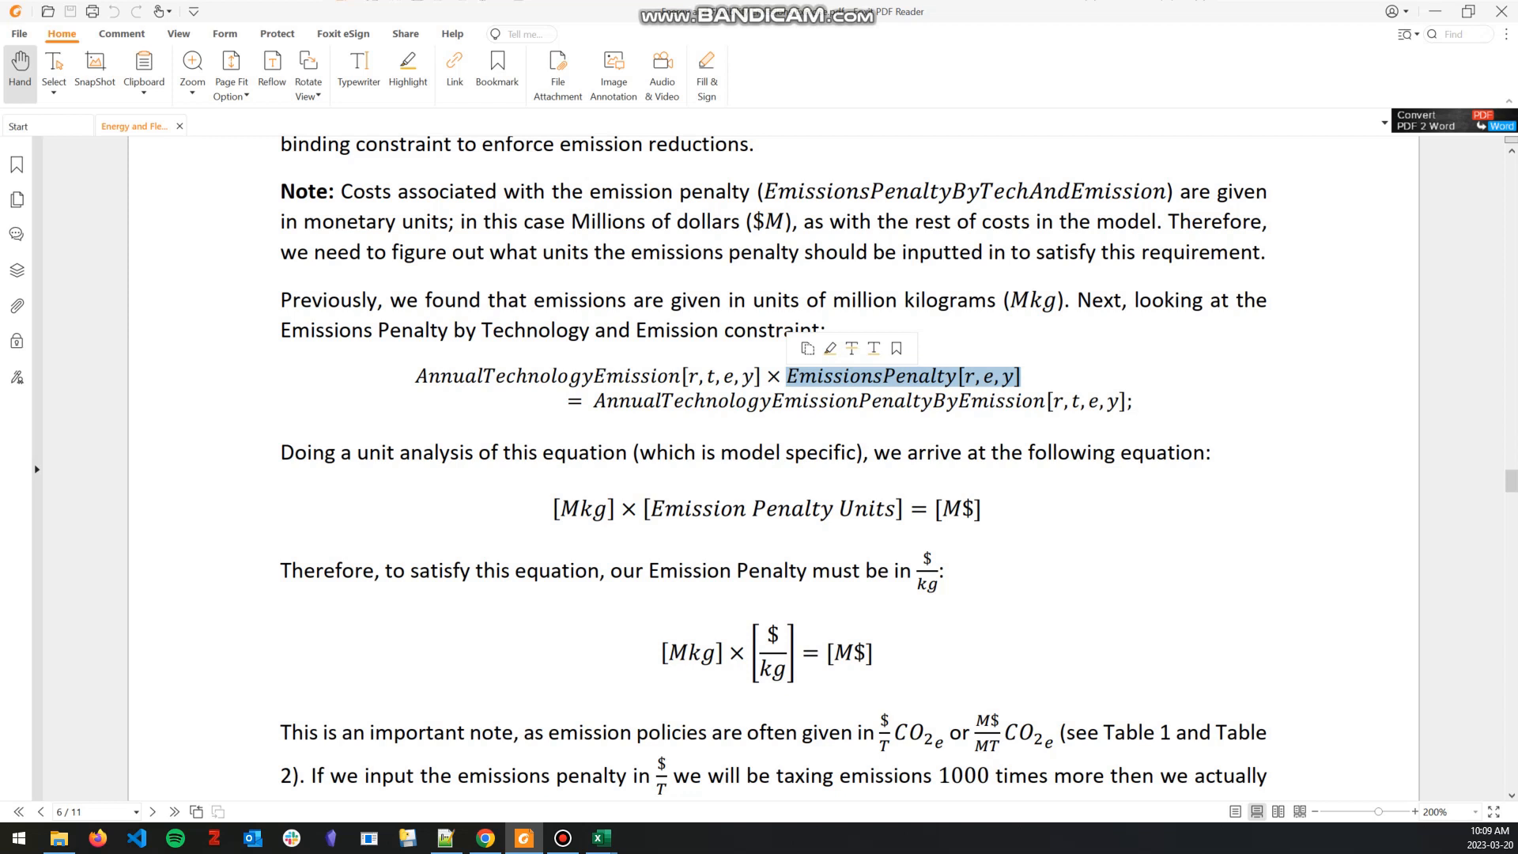
click(1021, 378)
drag(594, 401, 1069, 401)
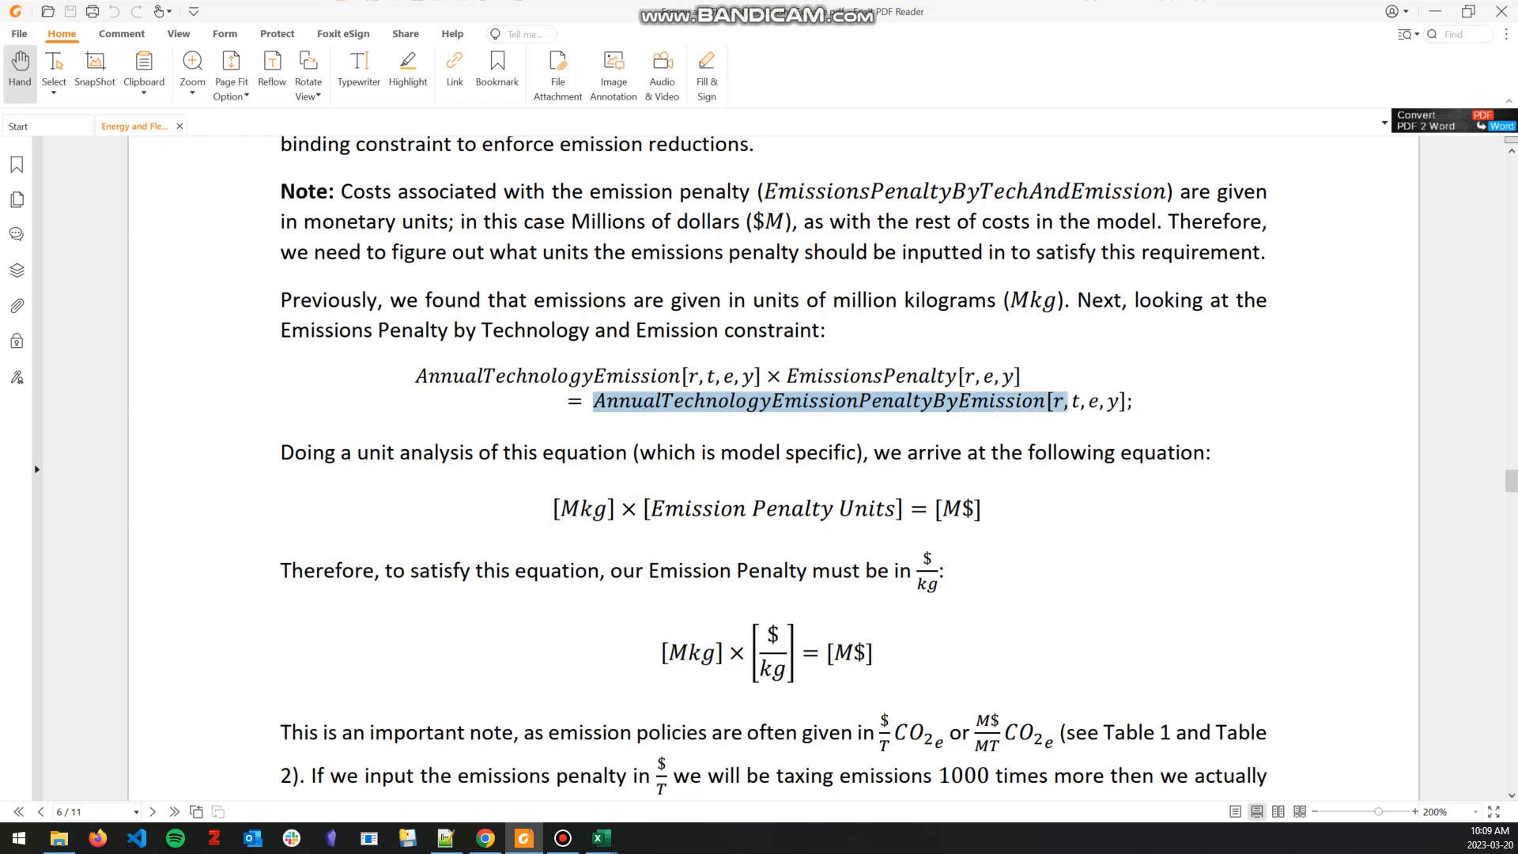
click(1070, 402)
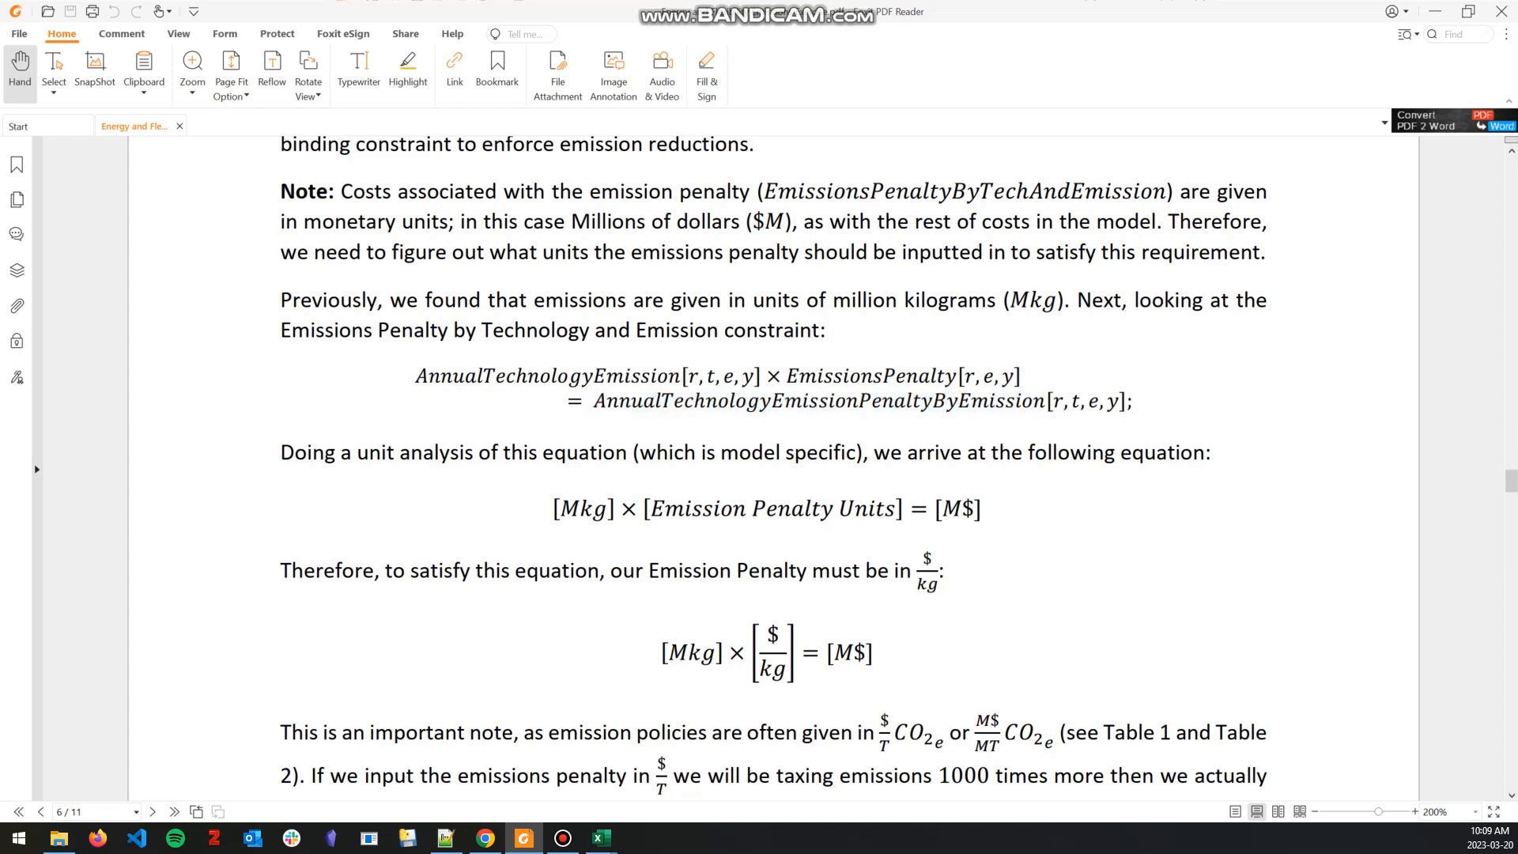
drag(560, 509, 608, 508)
click(607, 508)
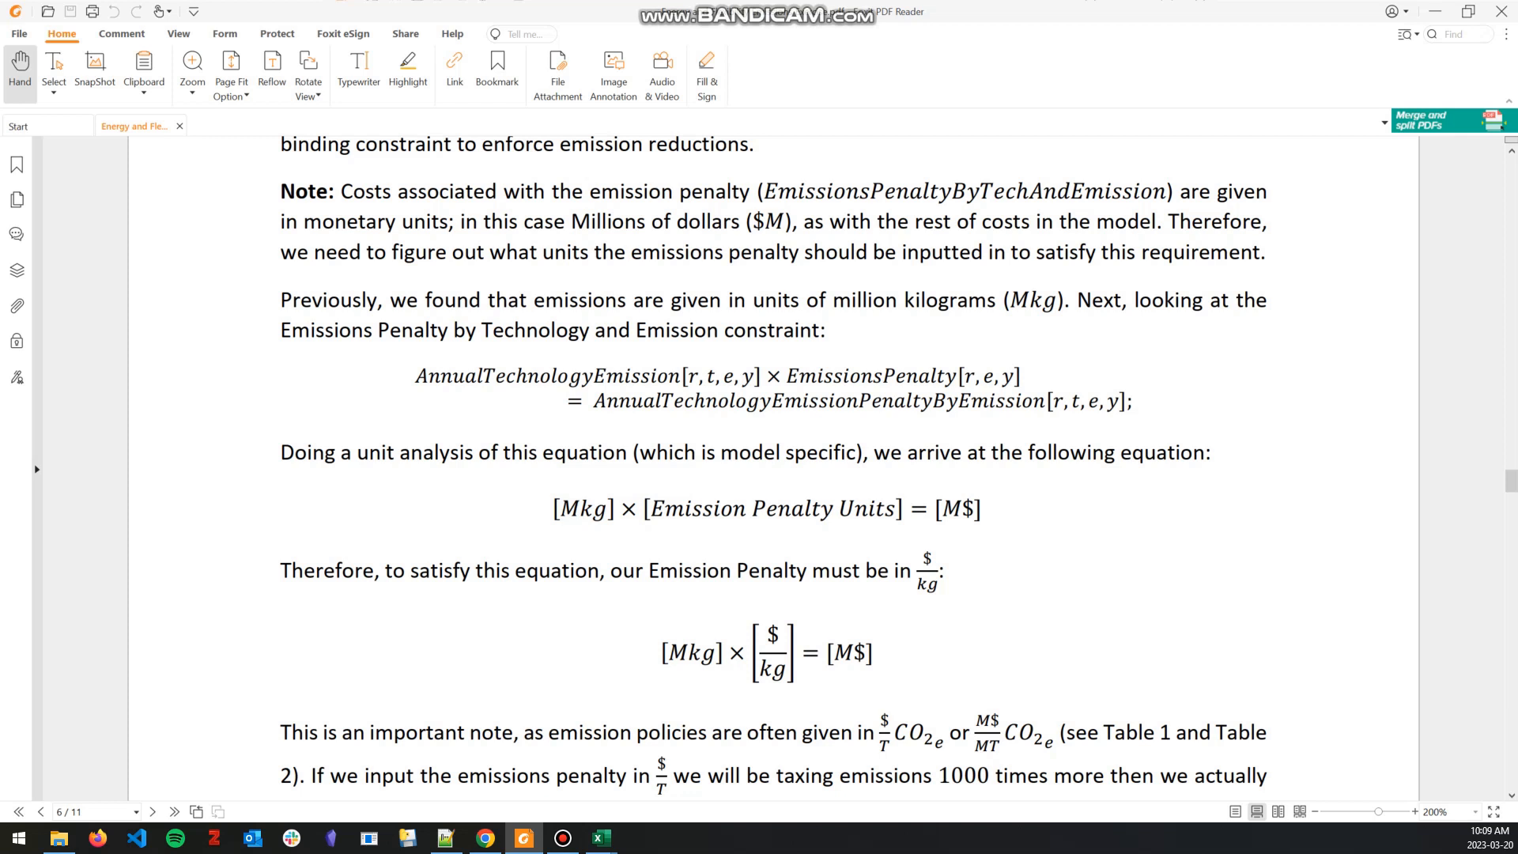
drag(941, 509, 982, 509)
click(982, 508)
drag(661, 652, 873, 652)
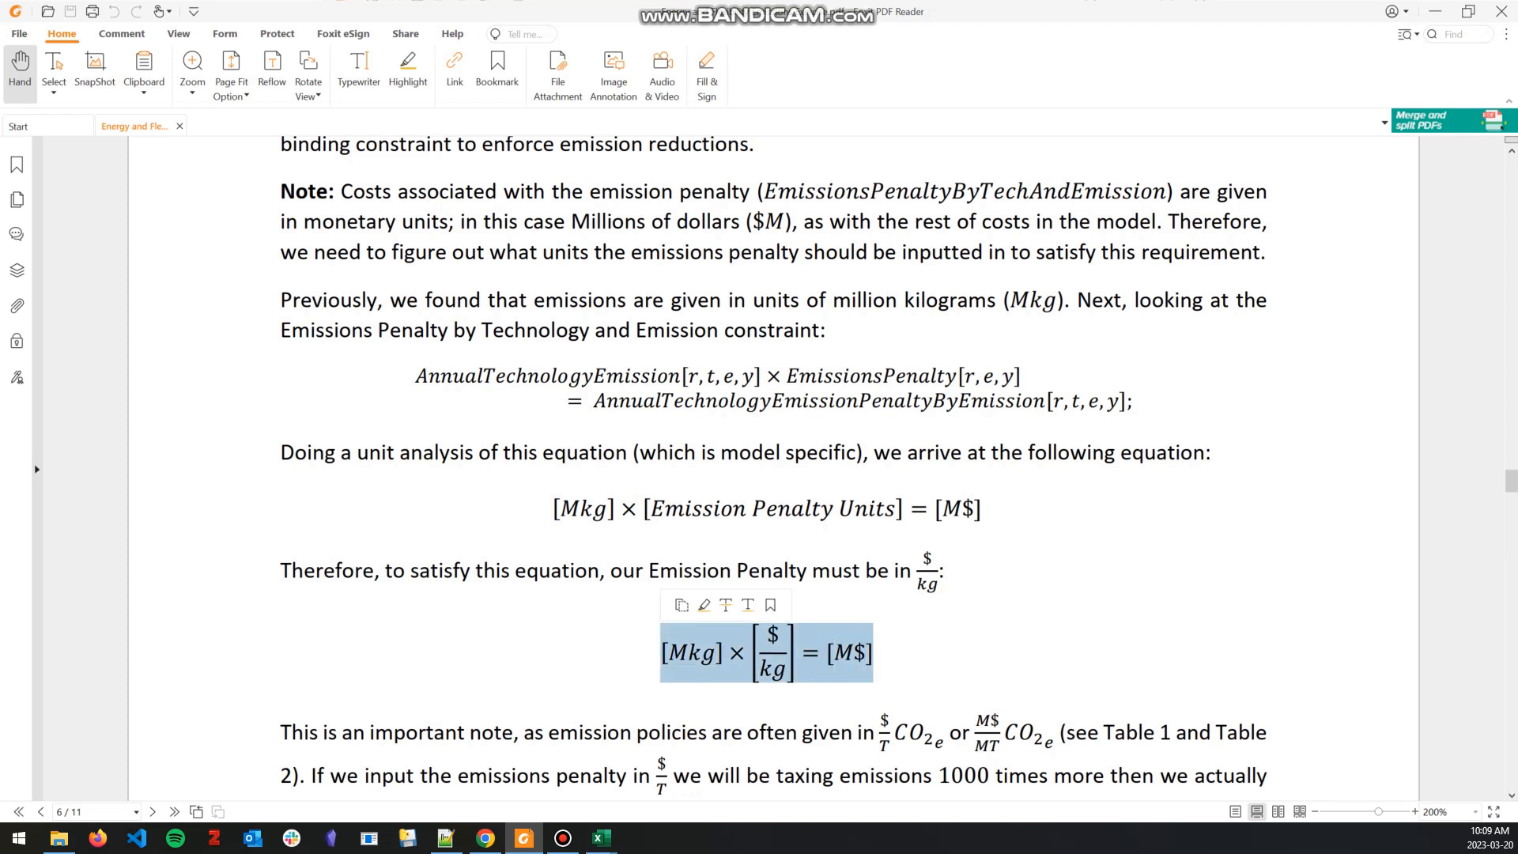
scroll(774, 469, down, 1)
key(Escape)
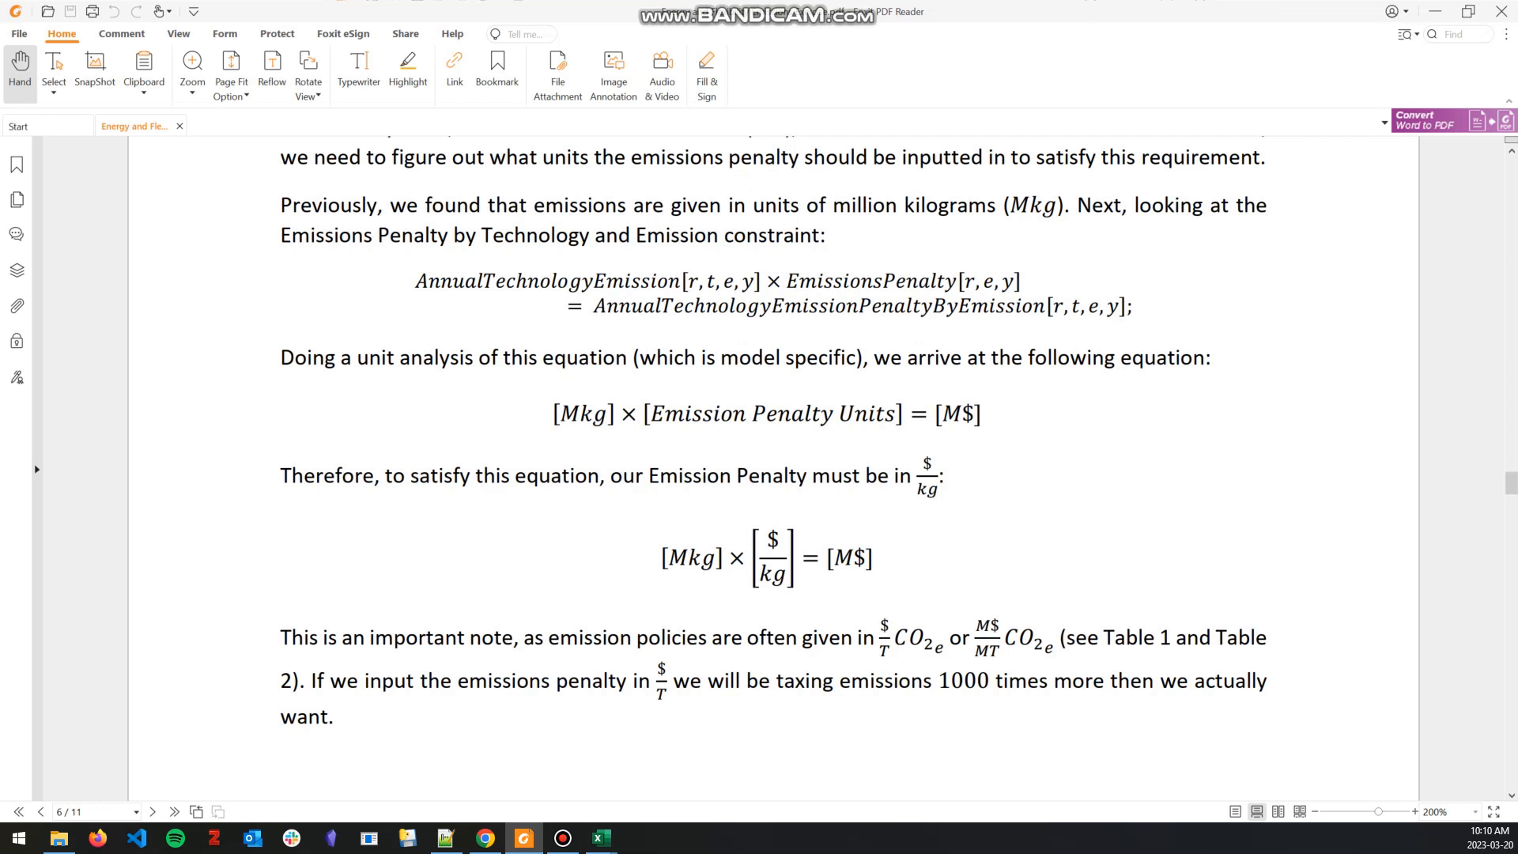
Step: Return to Tables 1 and 2 with the moderate and aggressive emission penalty policies
scroll(774, 467, up, 10)
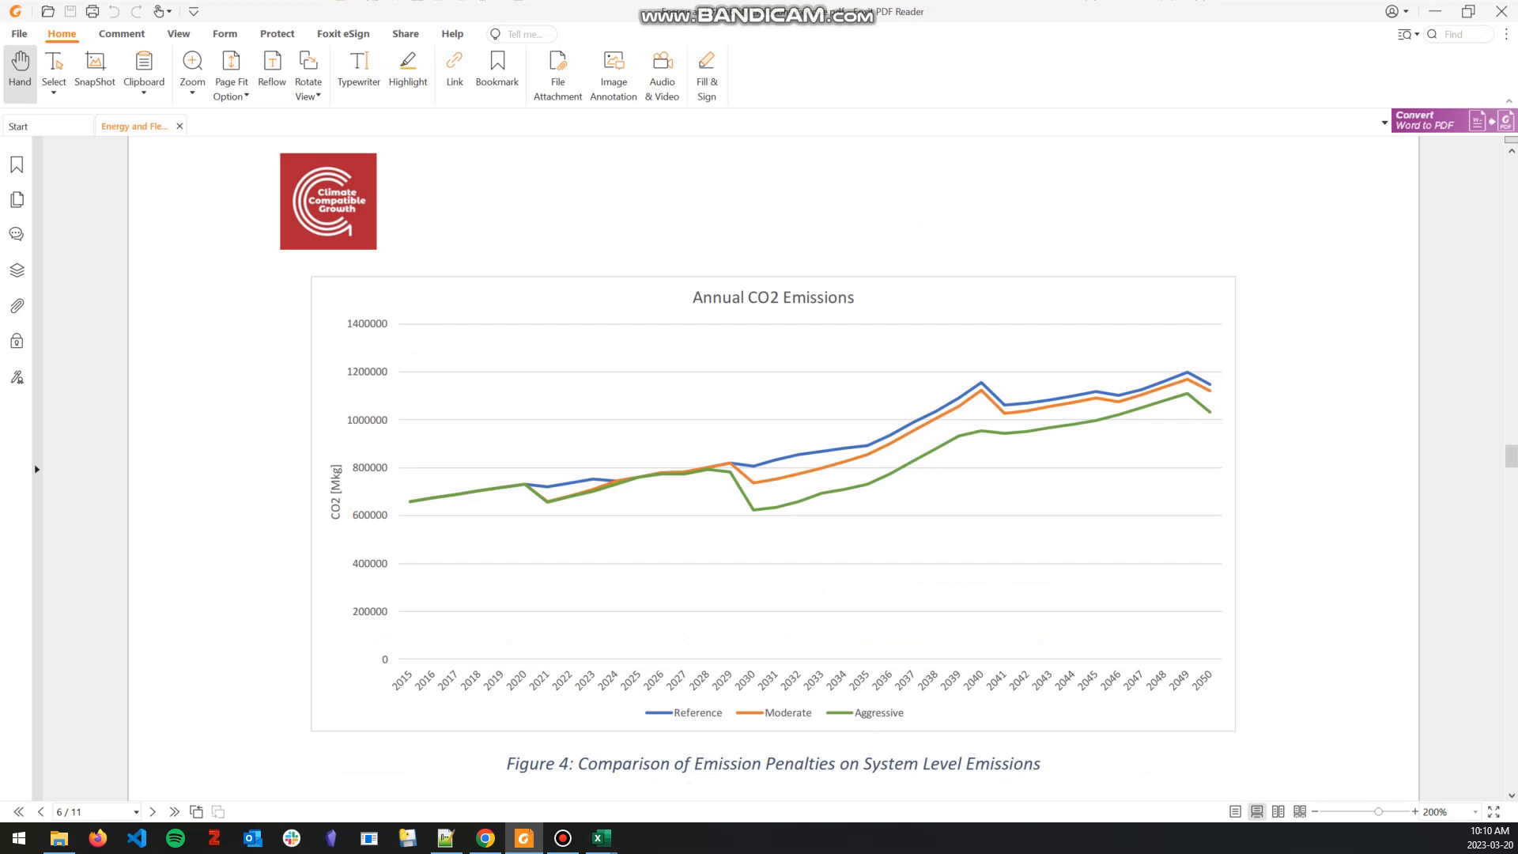
scroll(773, 467, up, 10)
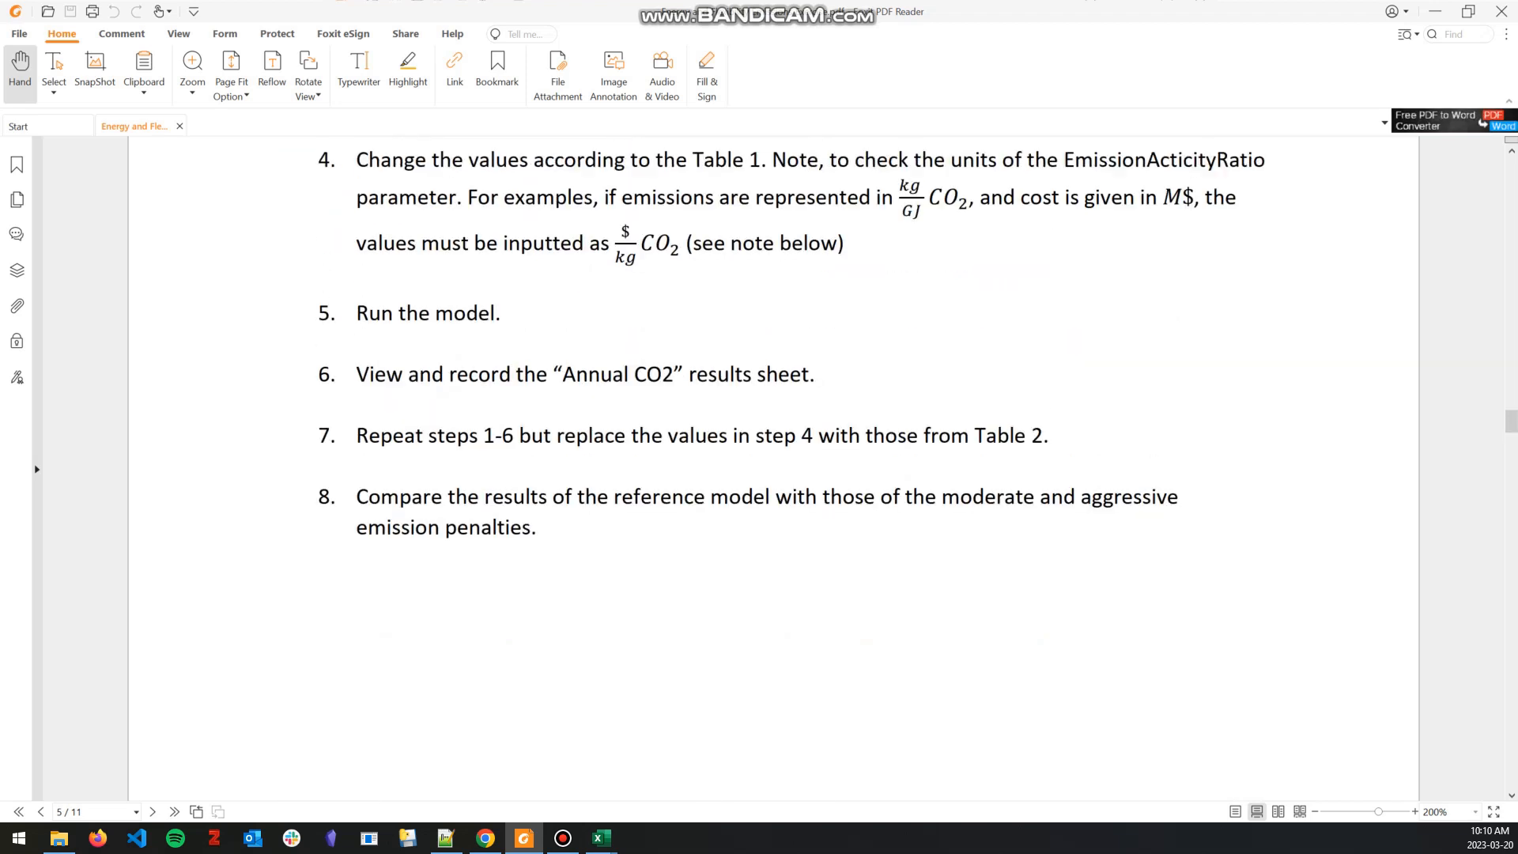
scroll(773, 466, up, 10)
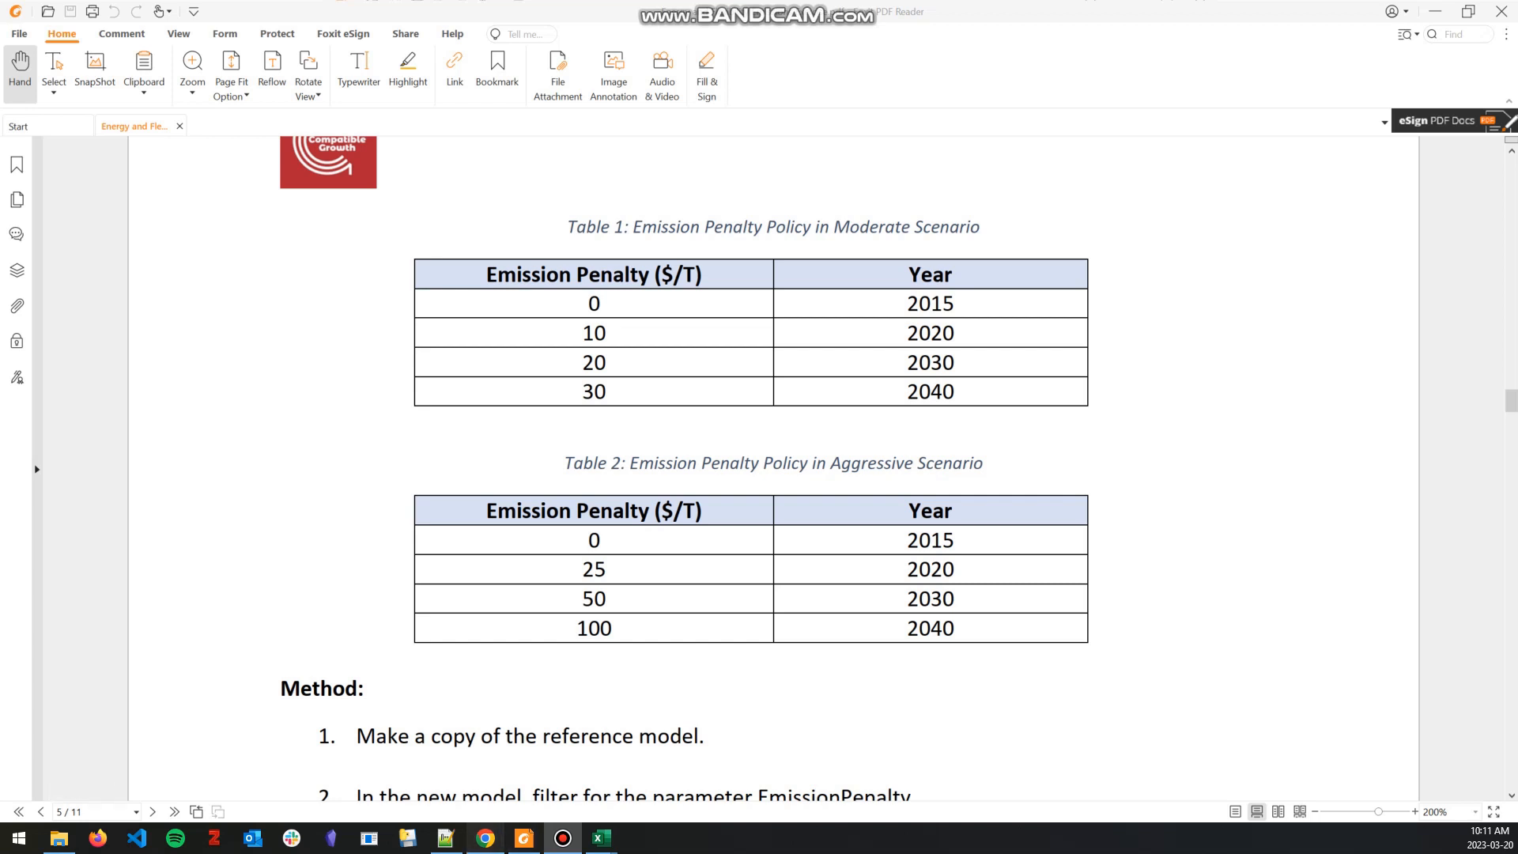
Step: Check the exercise's file list on the Zenodo page in Chrome and bring up the Data_Helper workbook in Excel
click(485, 837)
click(101, 14)
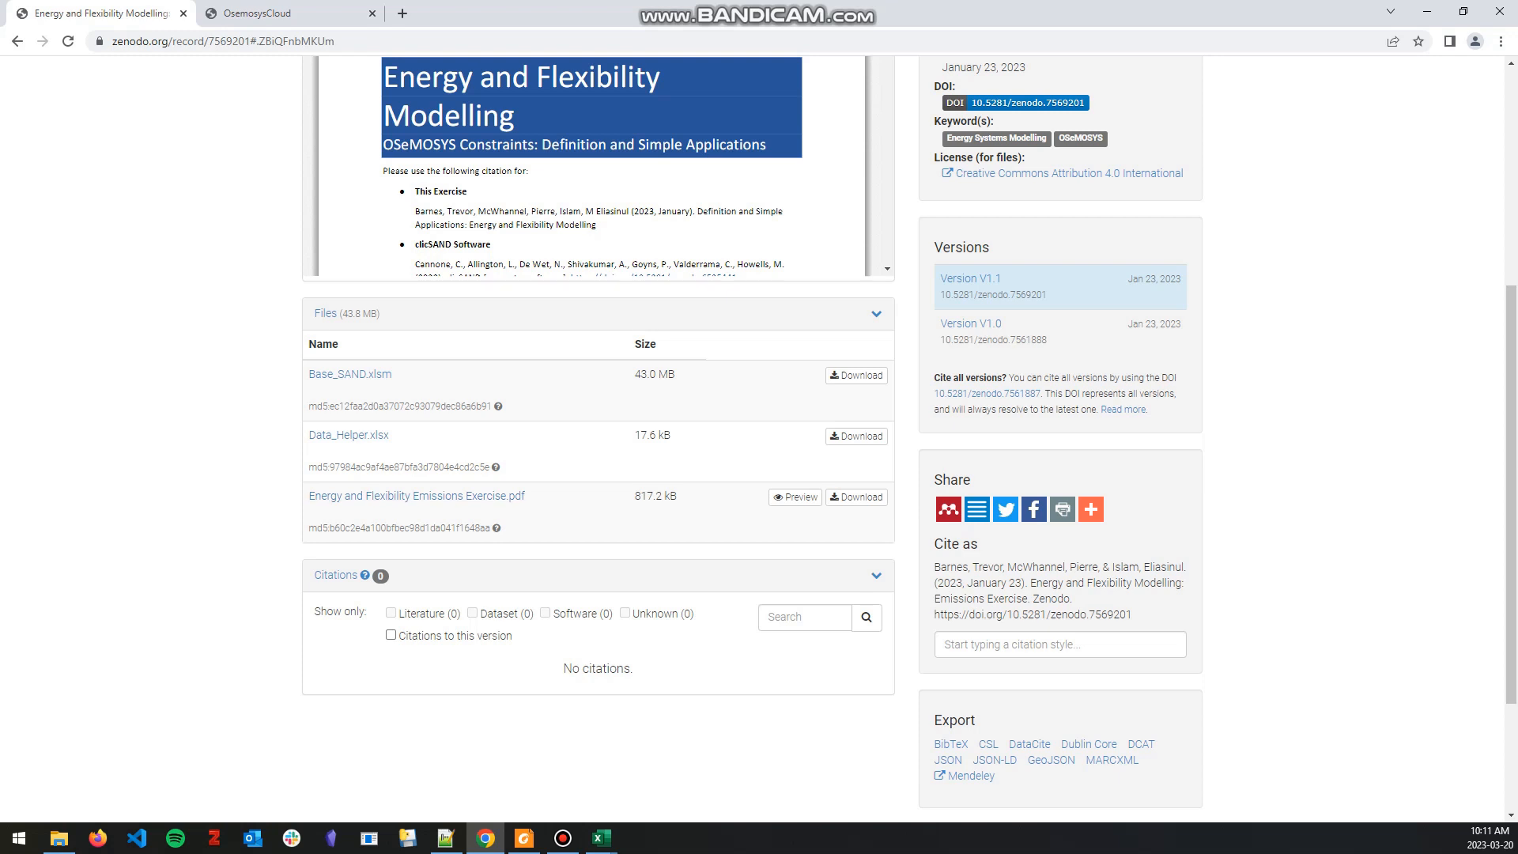
mouse_move(601, 838)
click(686, 759)
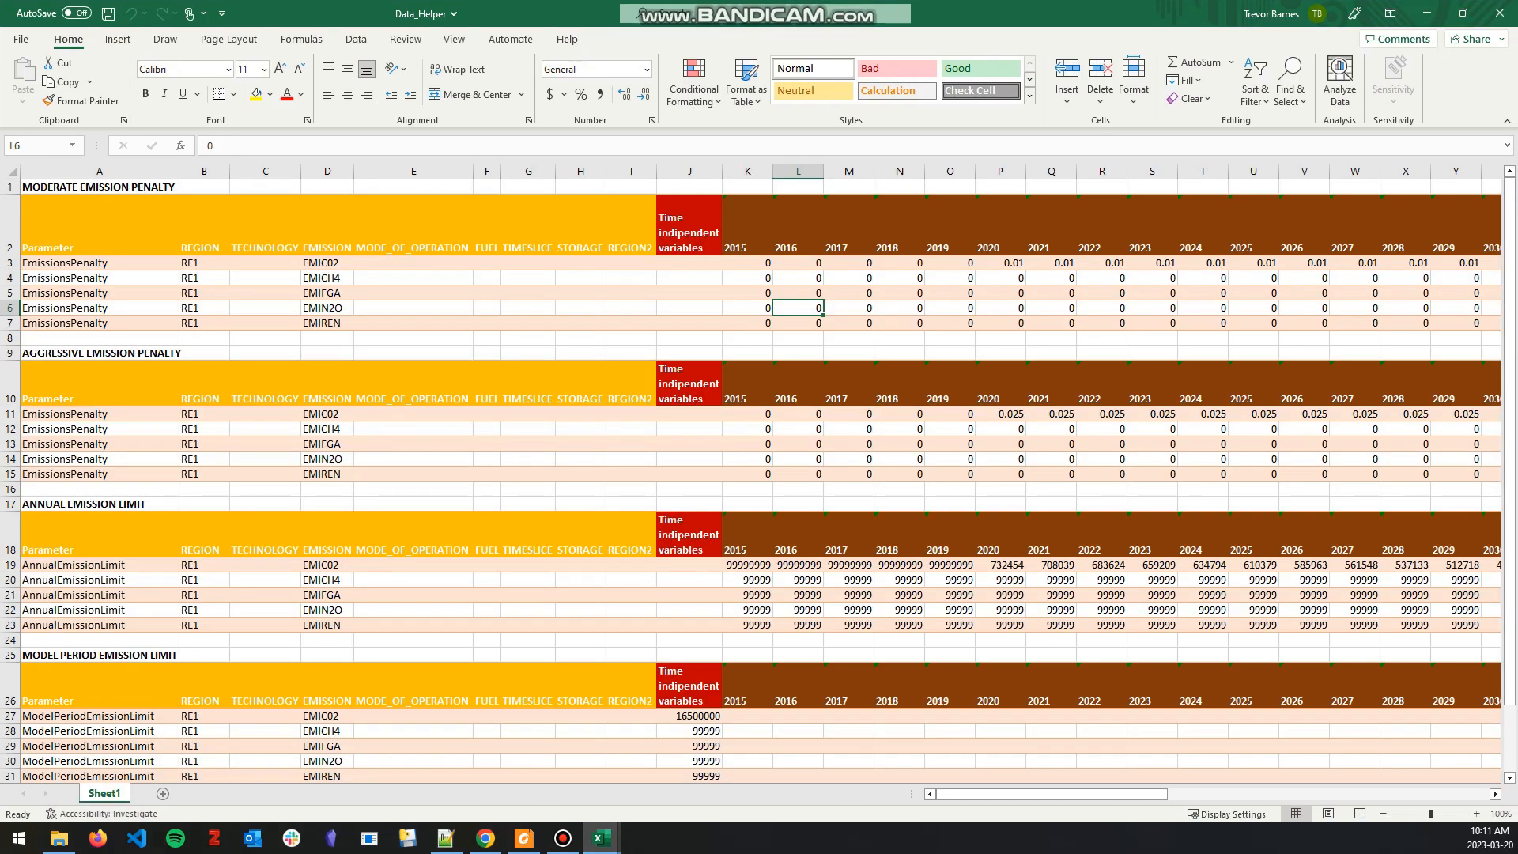
Step: Examine the moderate and aggressive emission penalty tables, including the moderate 2020 EMIC02 penalty and the 2015 values
click(100, 188)
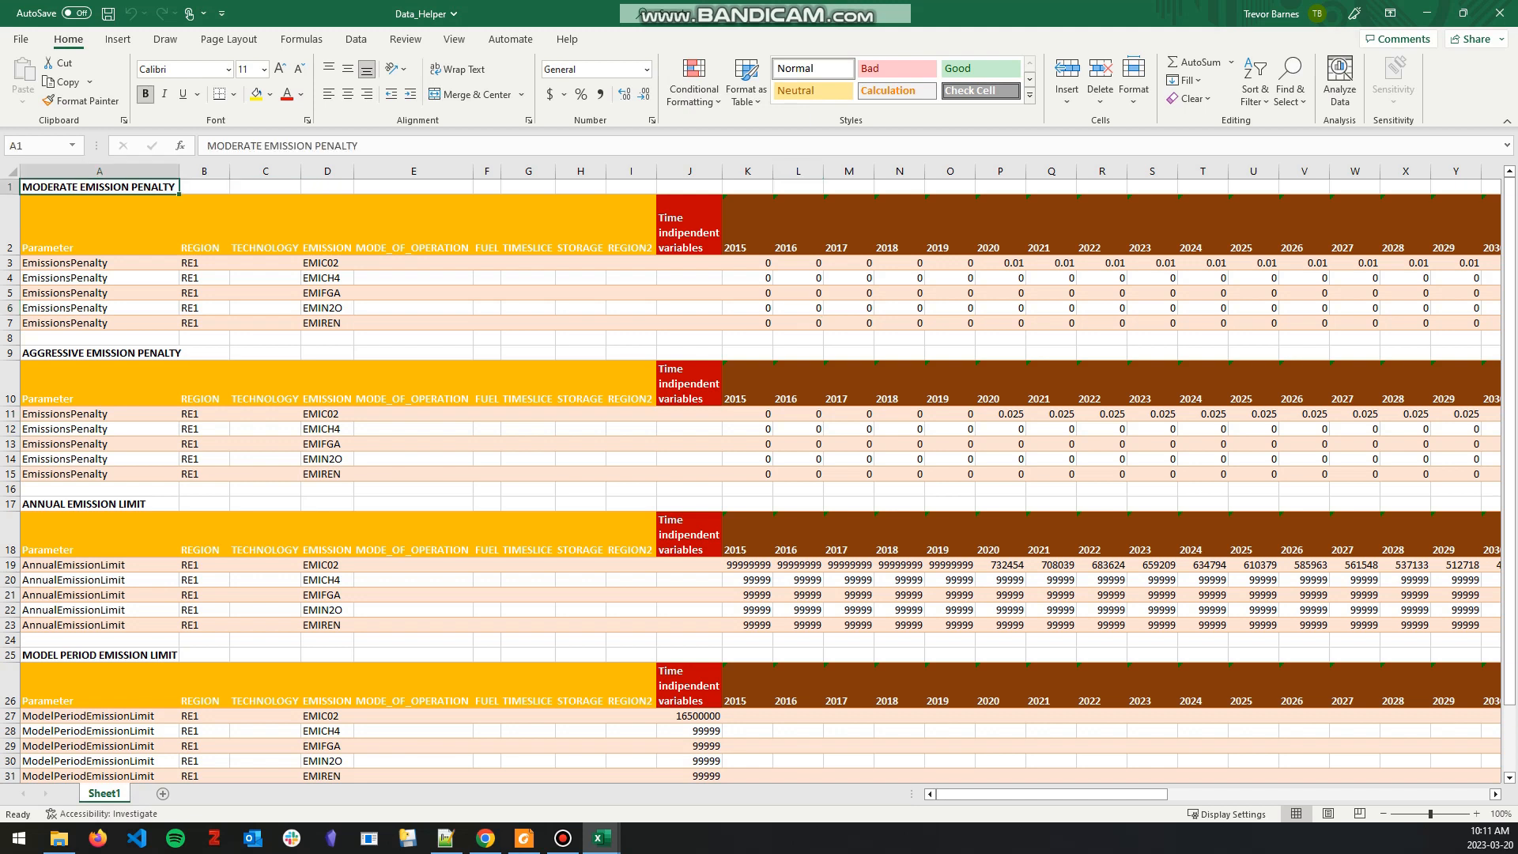
key(ctrl+Down)
key(ctrl+Down)
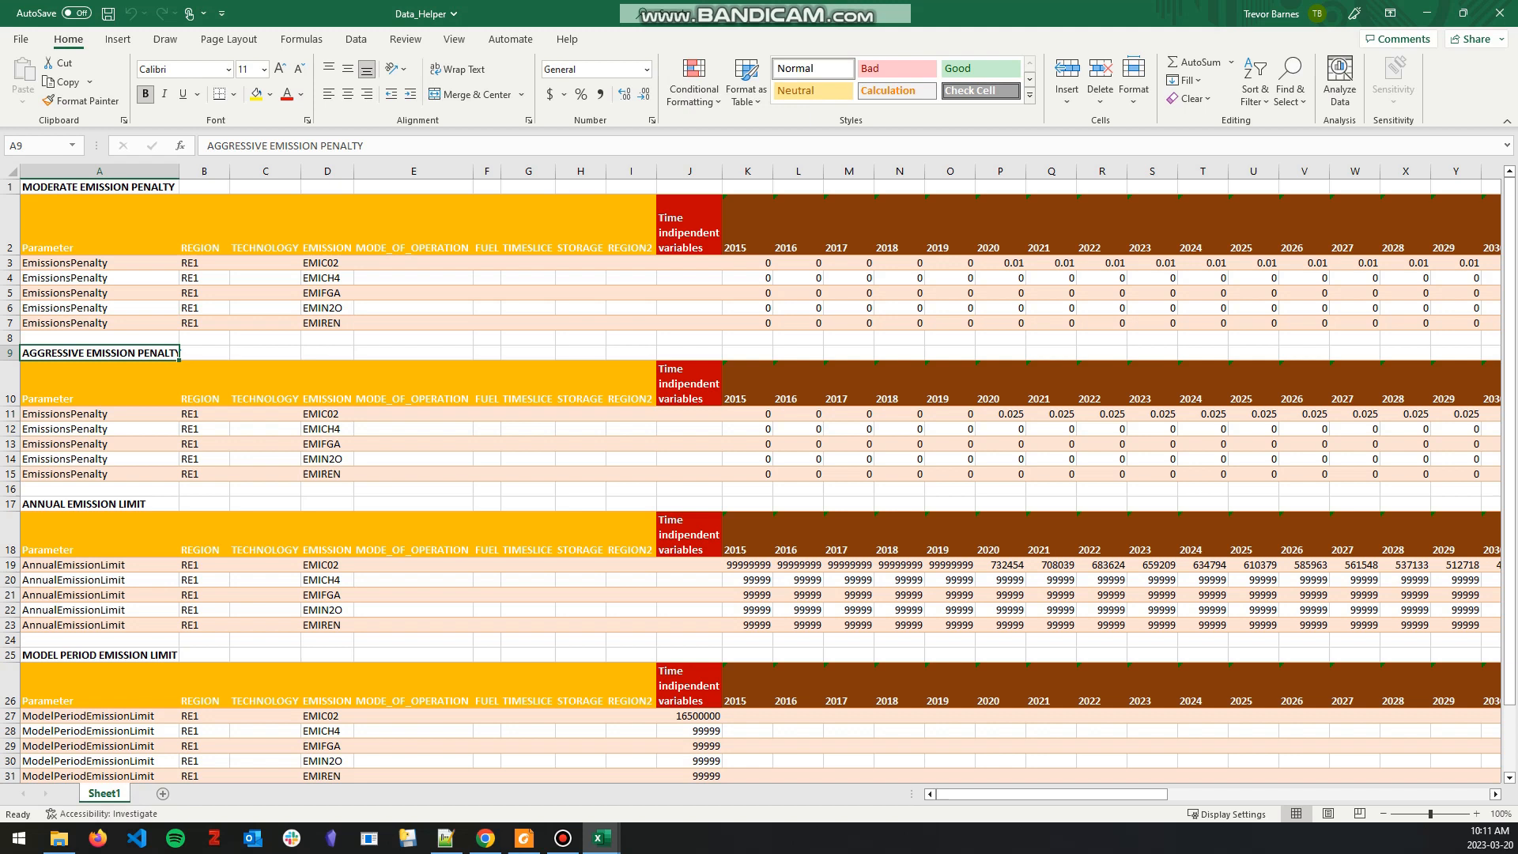
click(1000, 264)
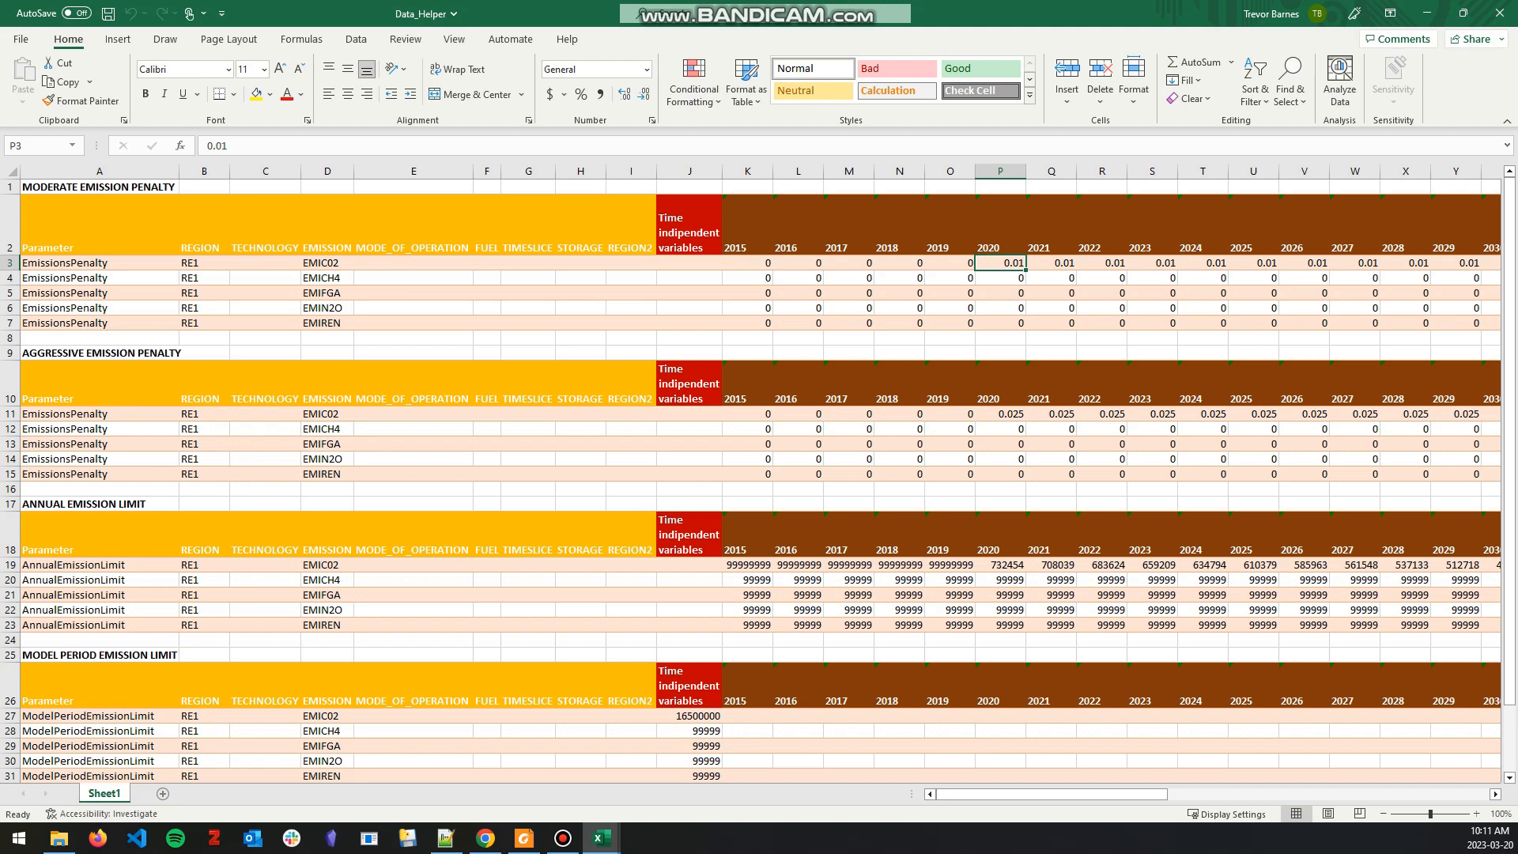
drag(747, 263, 747, 324)
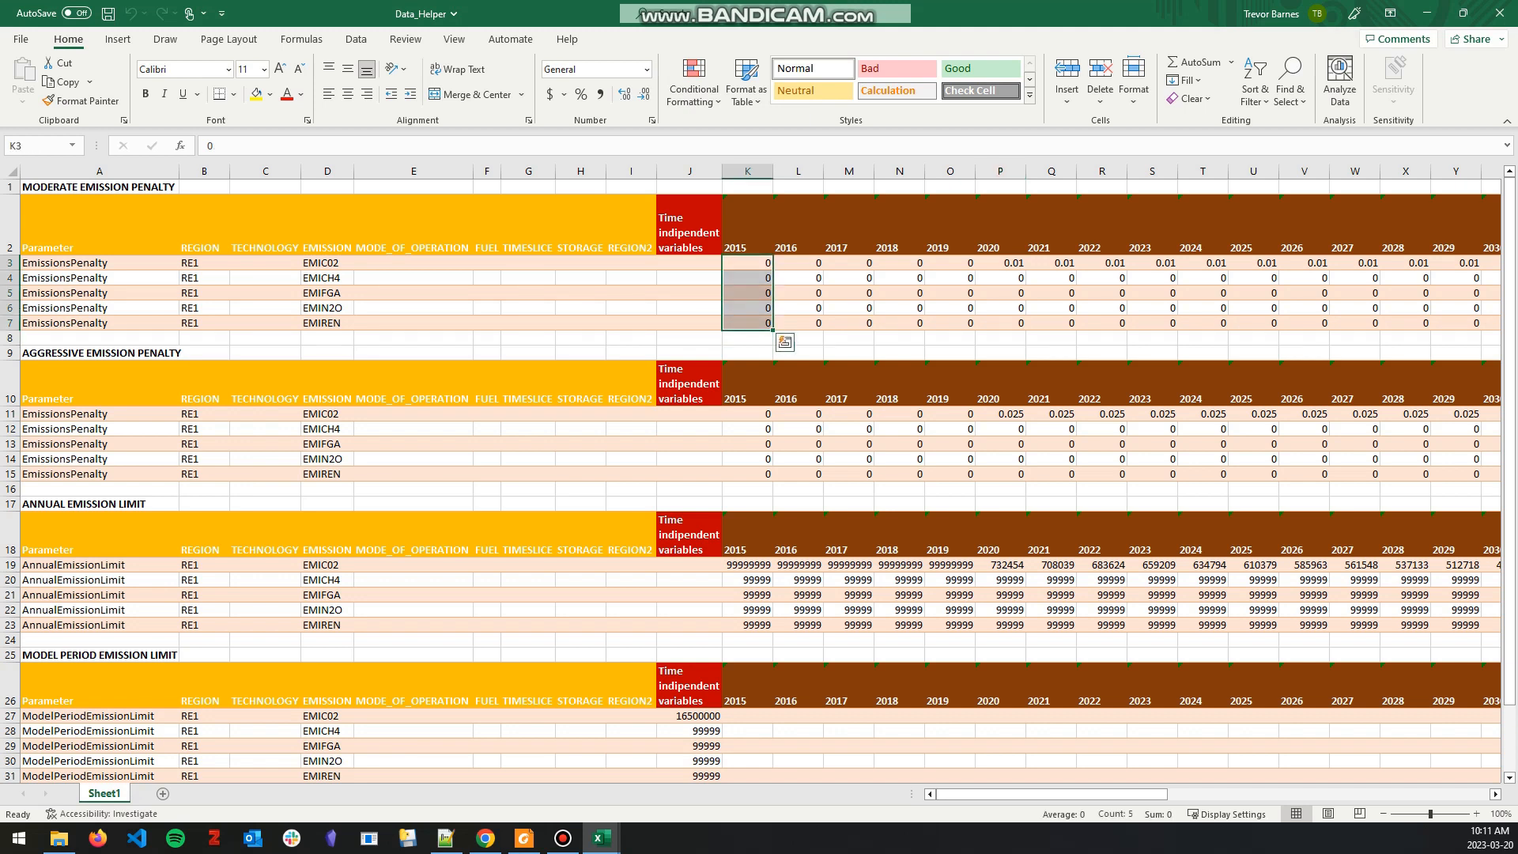
Step: Switch to Chrome and look over the list of scenario runs on OsemosysCloud
click(486, 838)
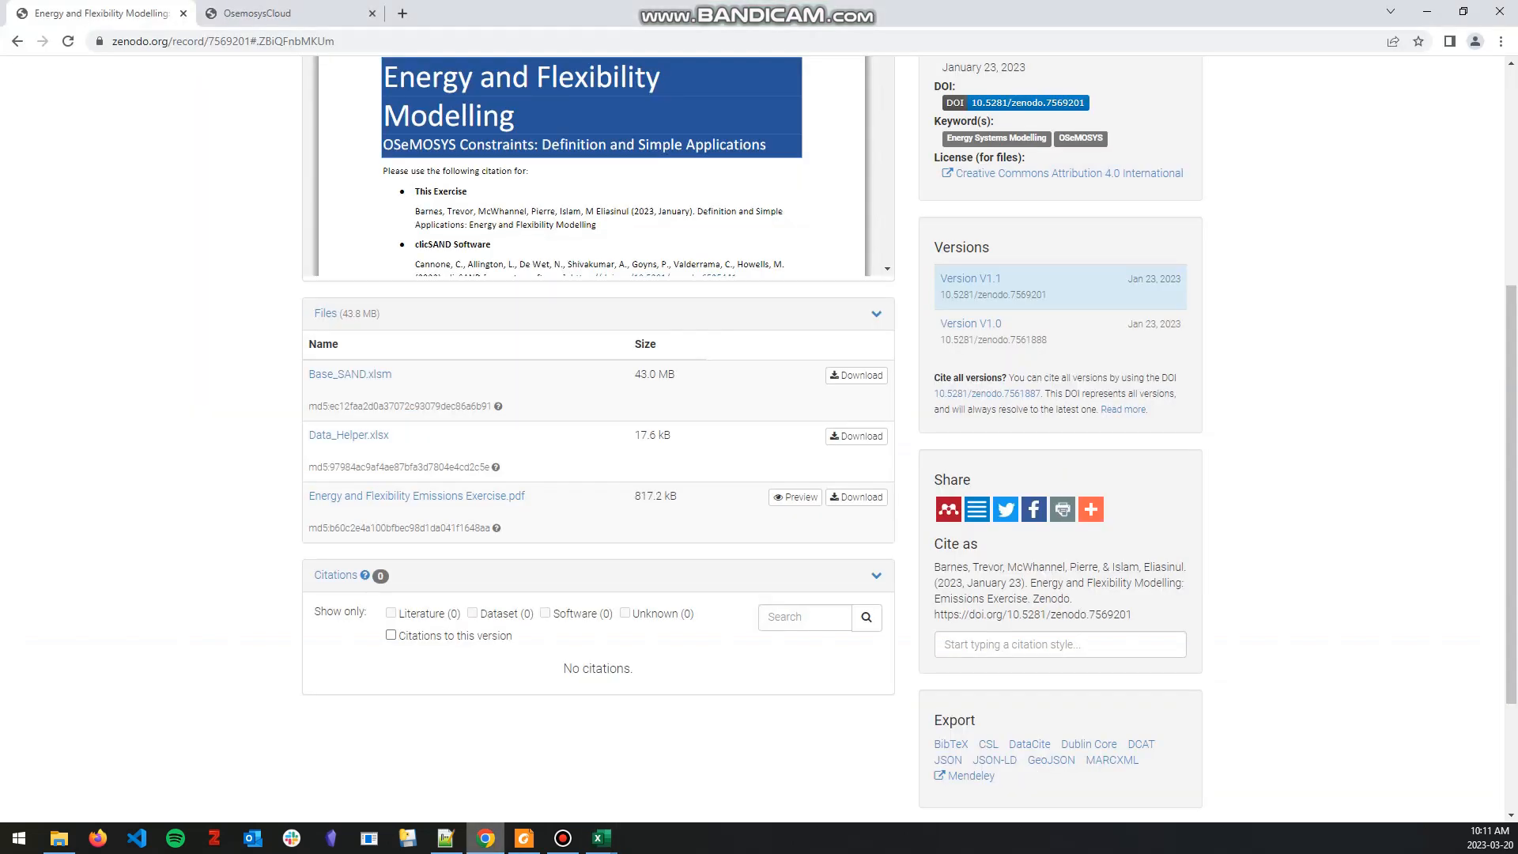
click(277, 14)
scroll(753, 439, up, 1)
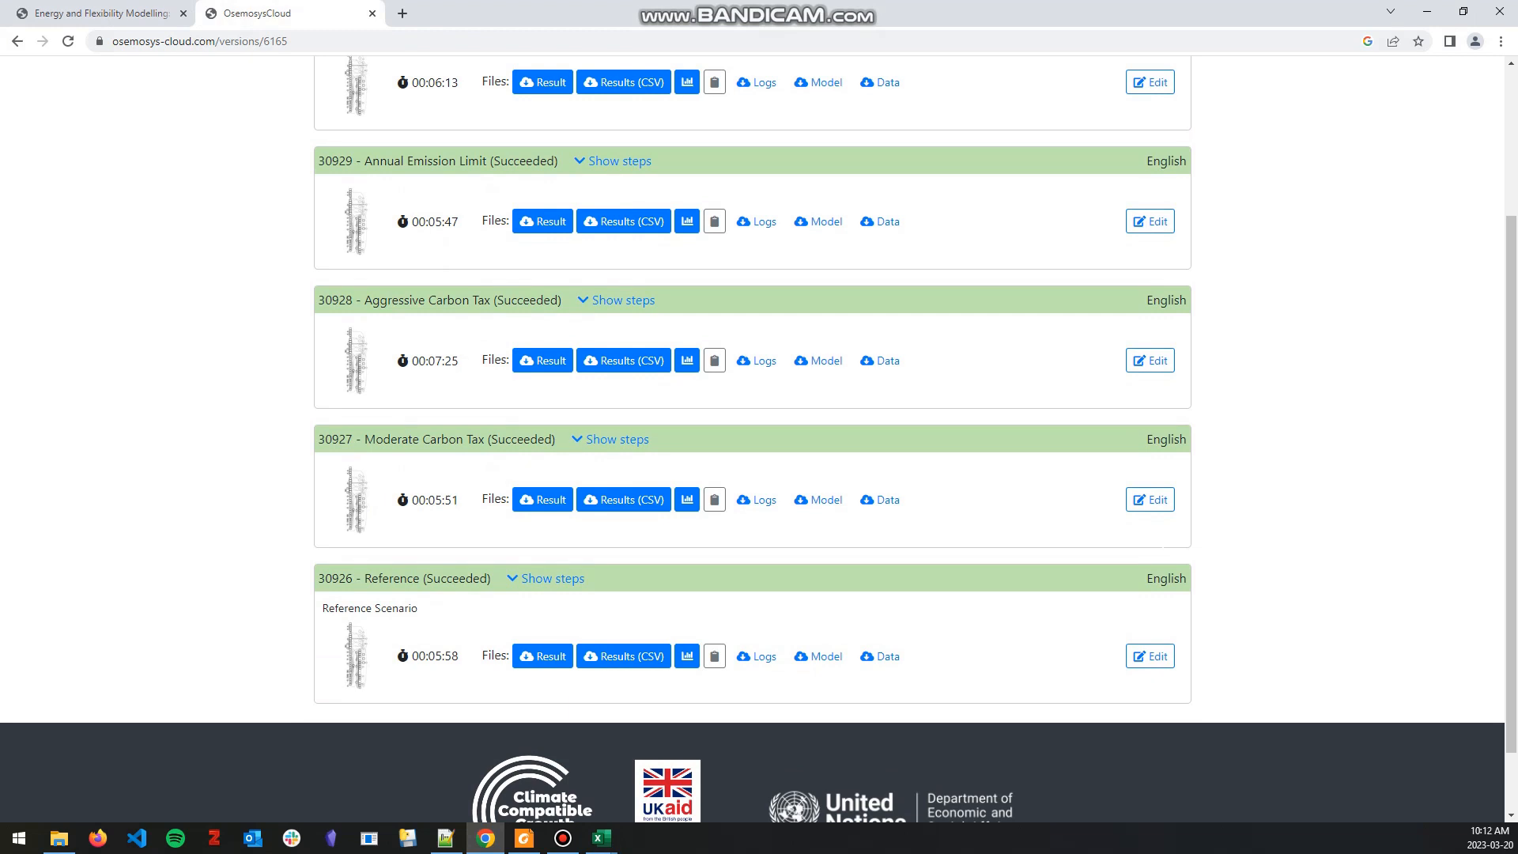
Step: Switch back to the Data_Helper workbook and review the moderate EmissionsPenalty rows for all five emissions
mouse_move(601, 838)
click(684, 760)
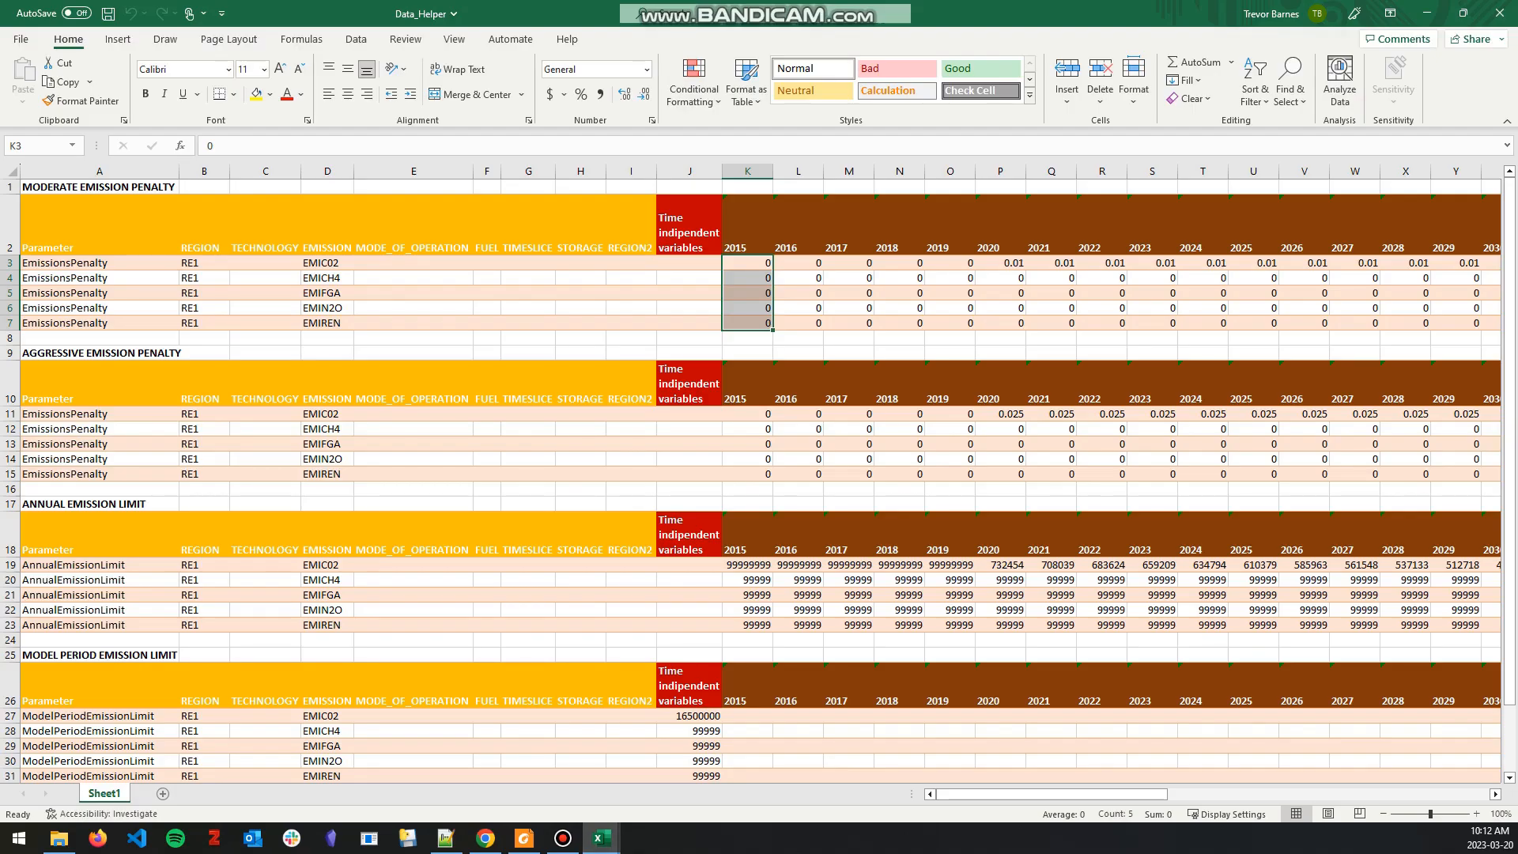
drag(95, 262, 900, 322)
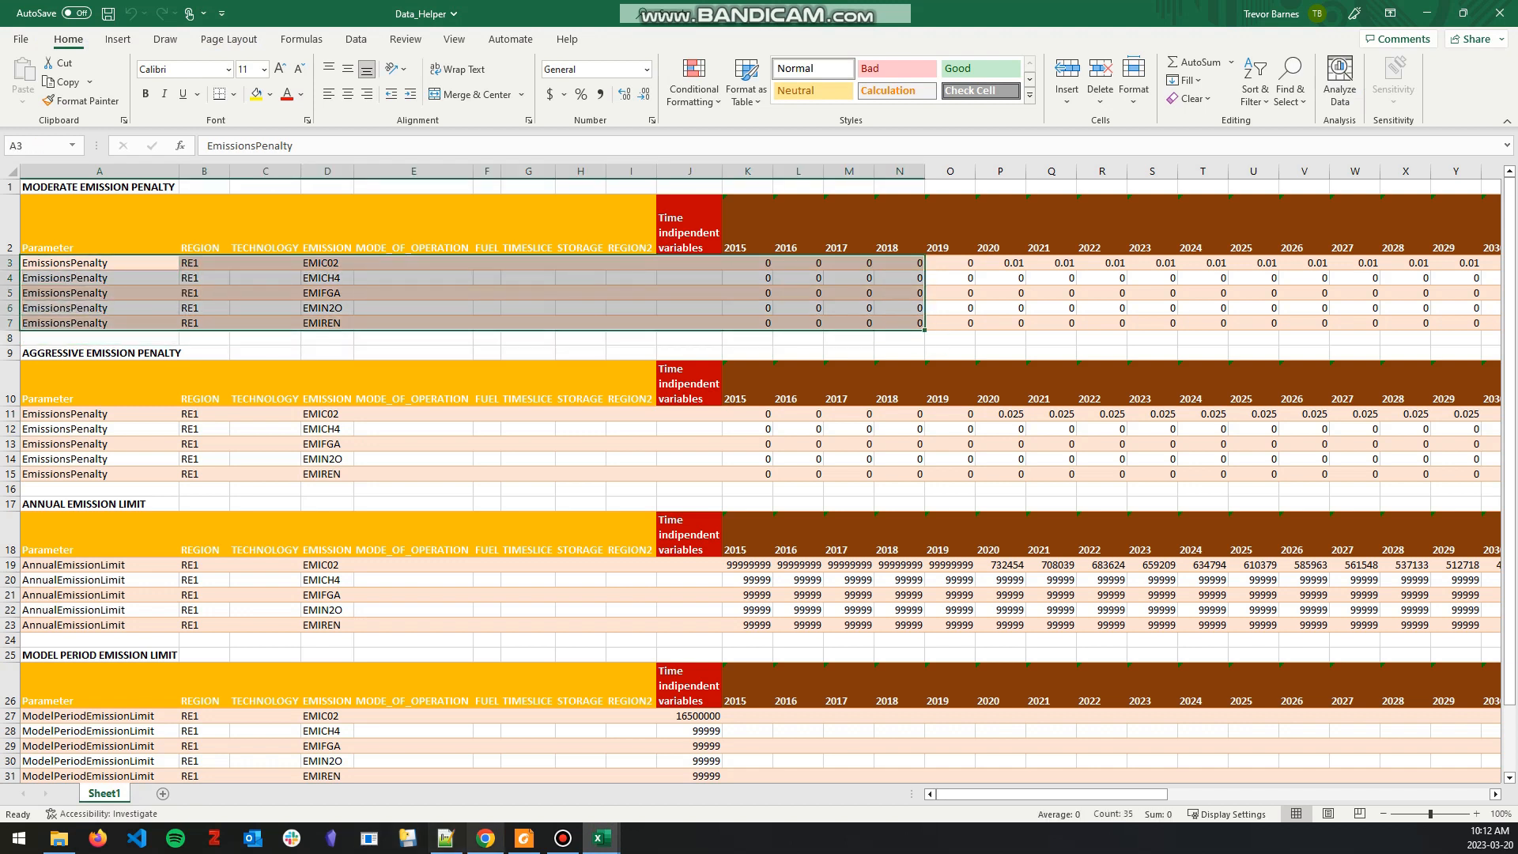
Step: Check the Aggressive Carbon Tax run in Chrome and review the aggressive EmissionsPenalty rows in the Data_Helper workbook
click(485, 838)
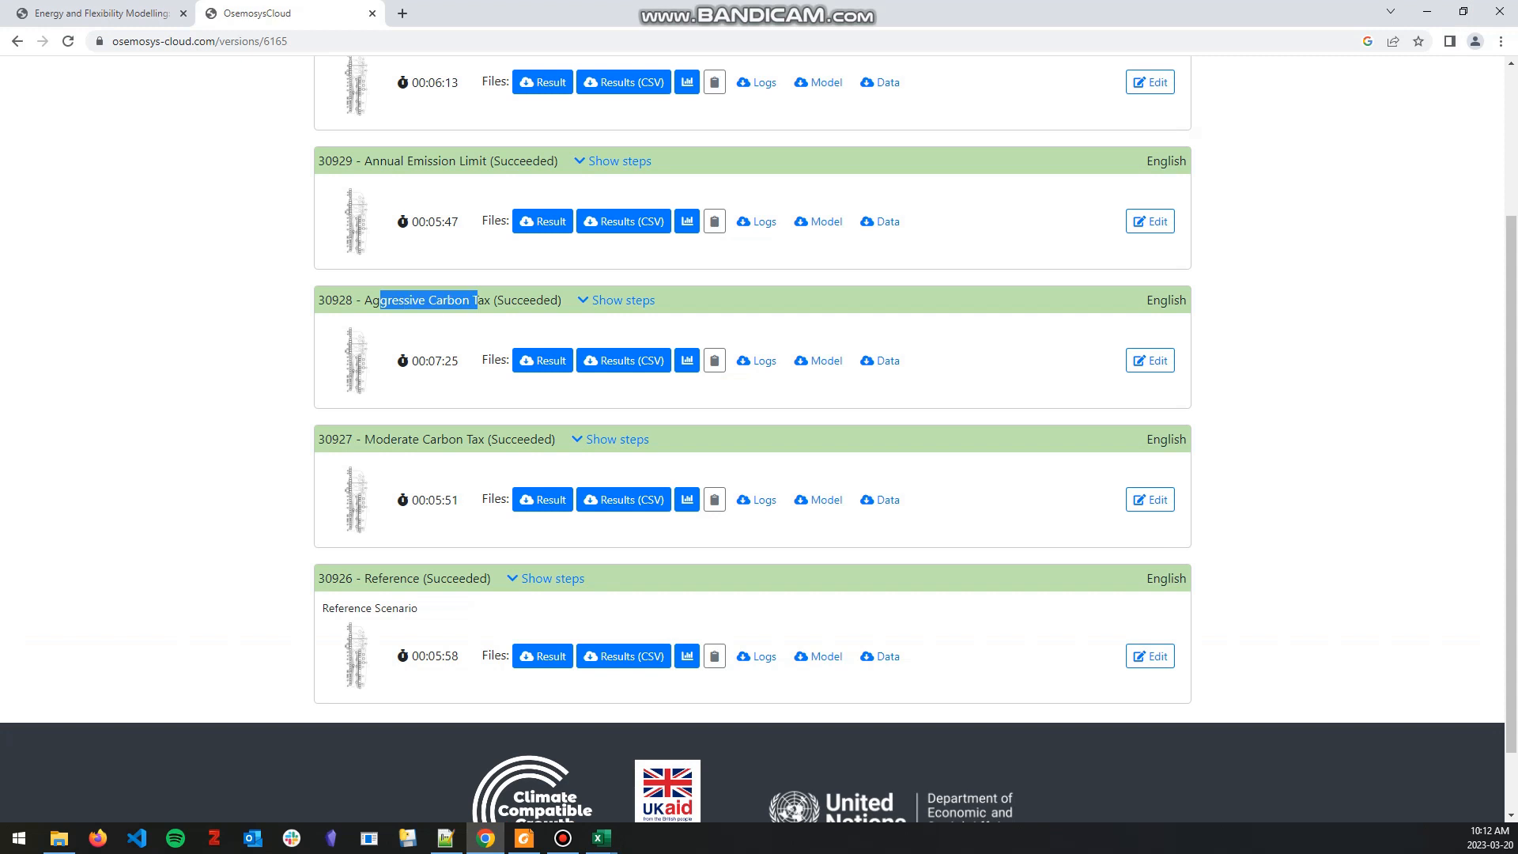
mouse_move(601, 838)
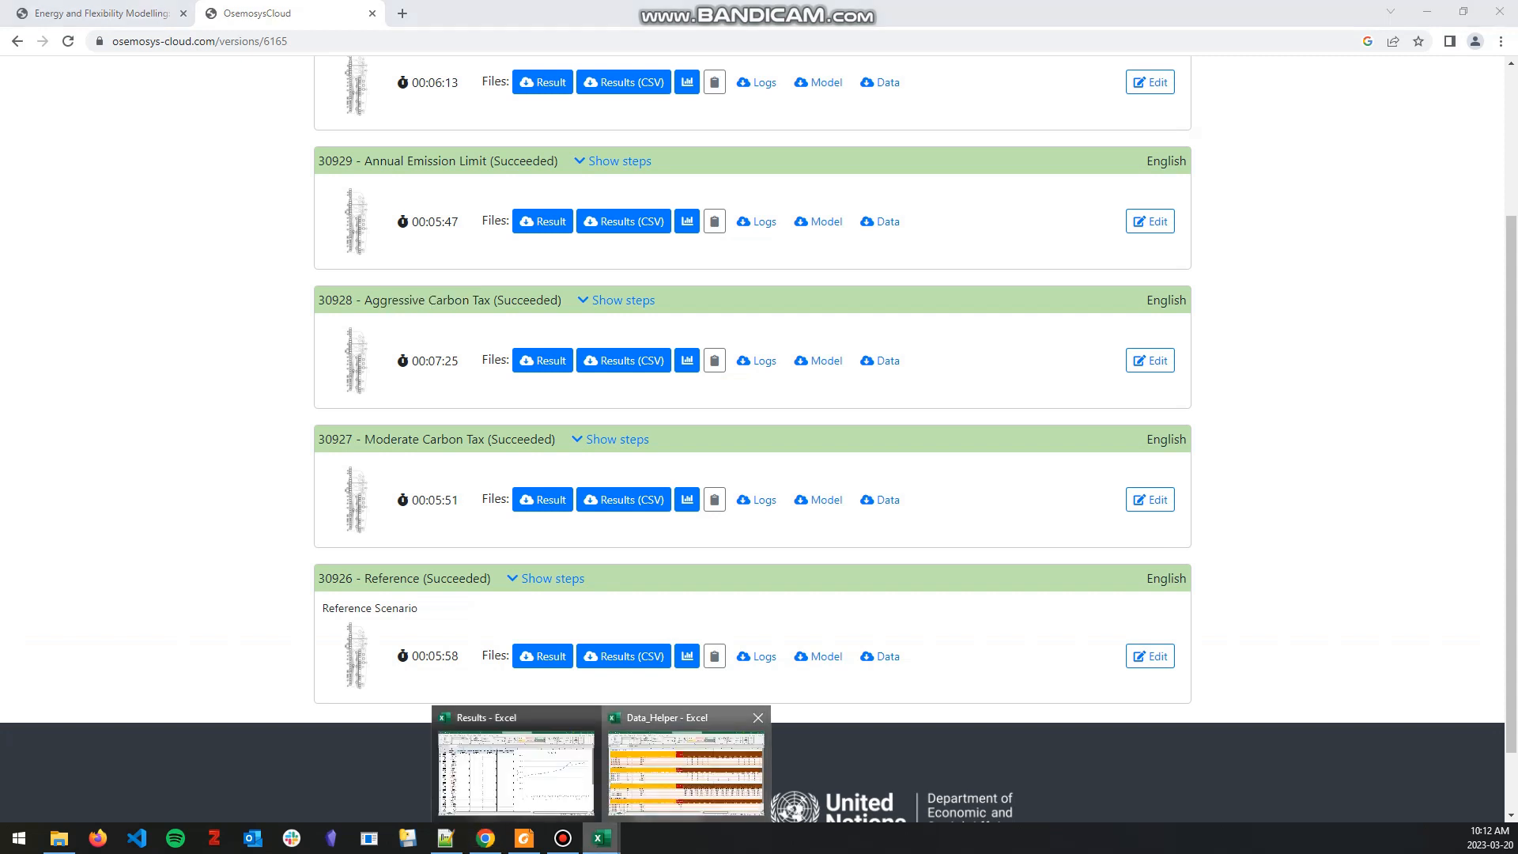
click(686, 783)
drag(99, 415, 952, 474)
click(1101, 429)
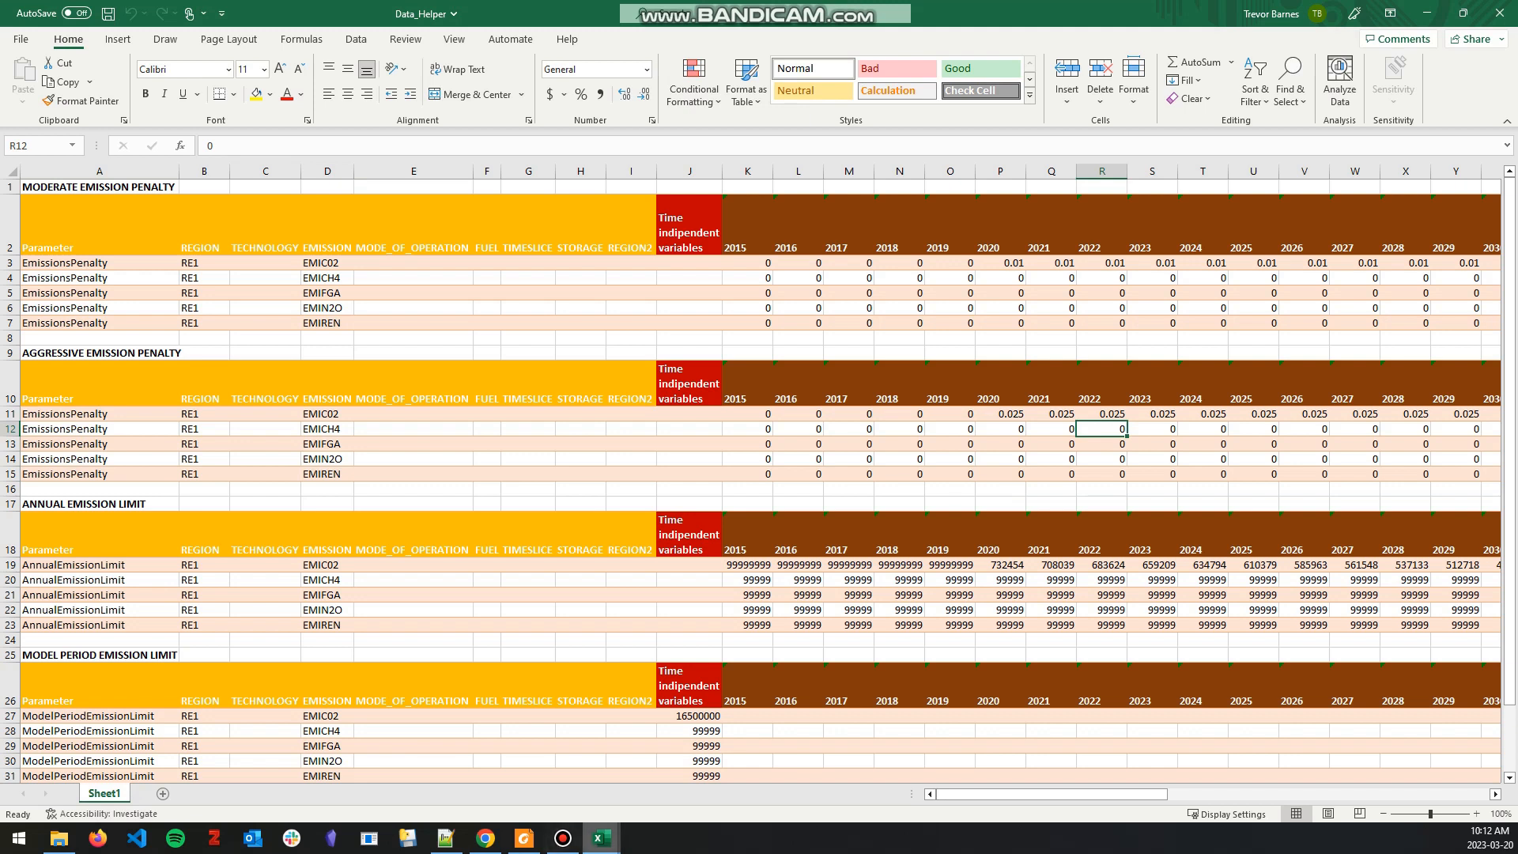
Step: After checking the runs in Chrome, compare the Annual CO2 charts in the ResultsTemplateModerateEmissions and ResultsTemplateAggressiveEmissions workbooks
mouse_move(601, 837)
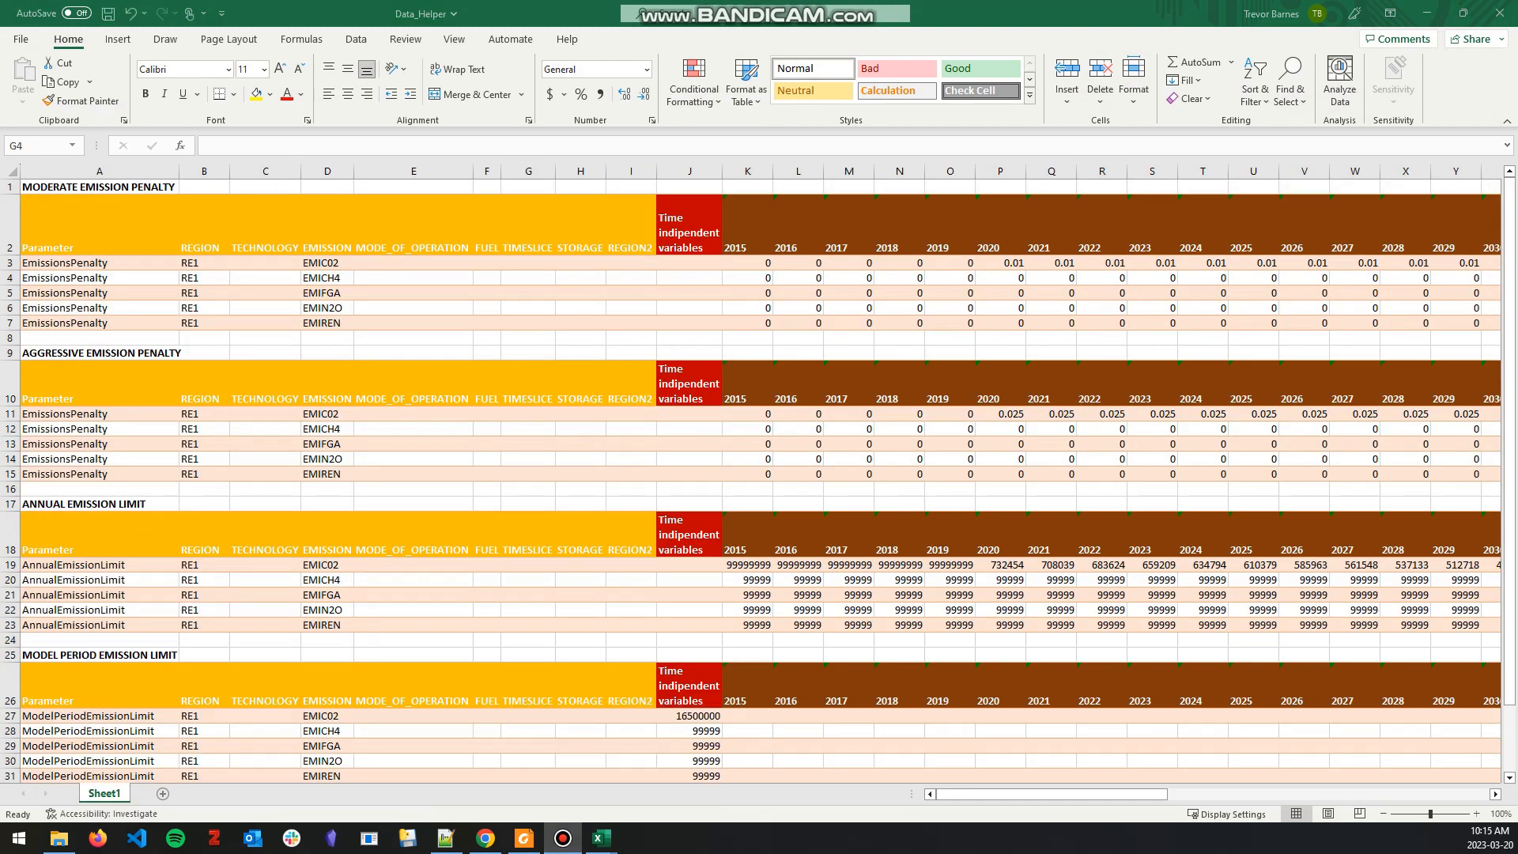
click(485, 838)
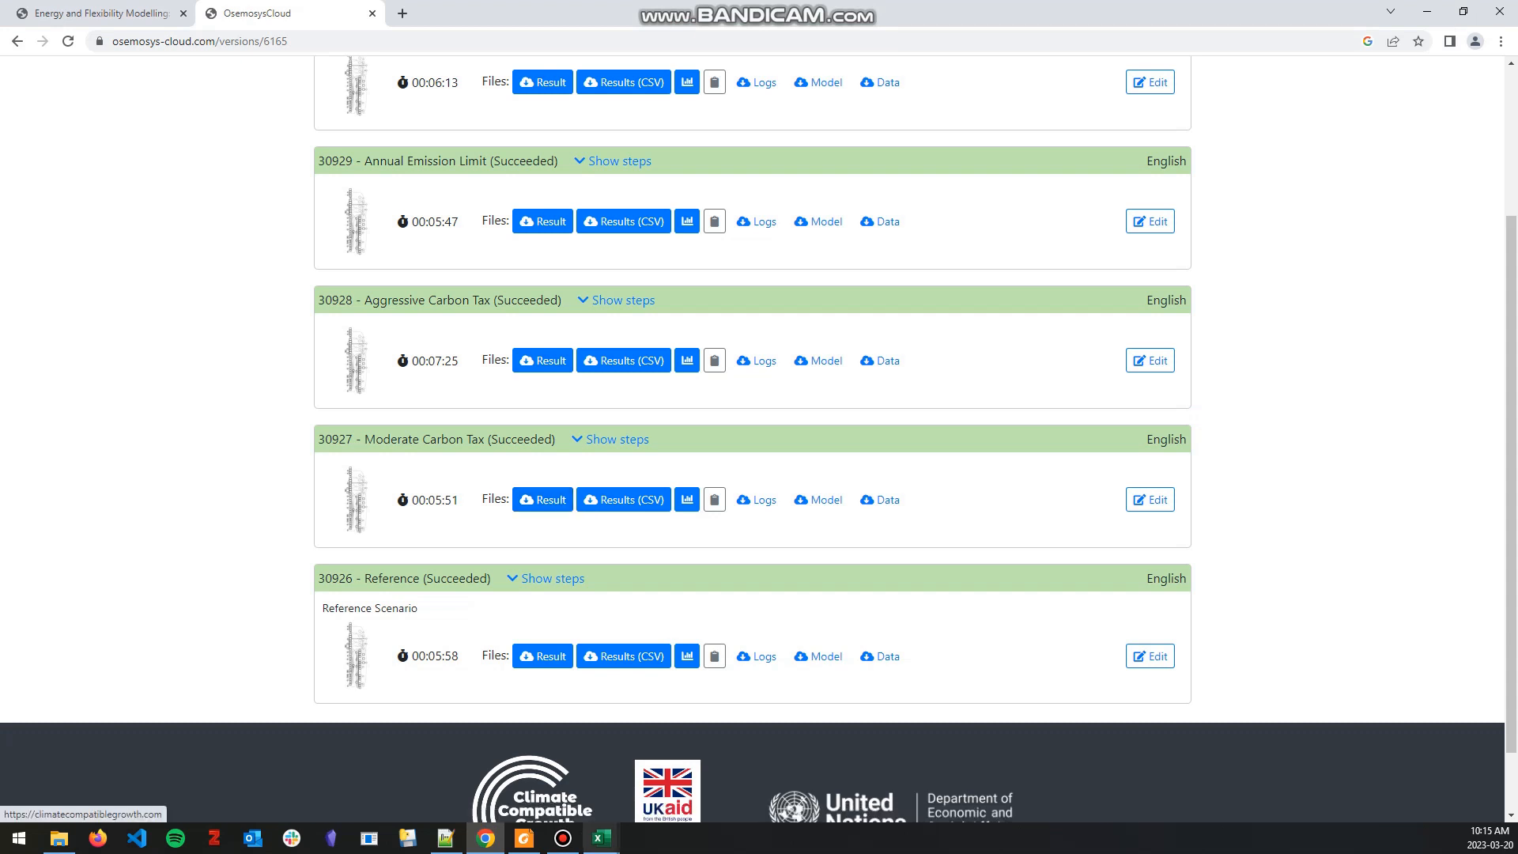
click(601, 837)
click(686, 771)
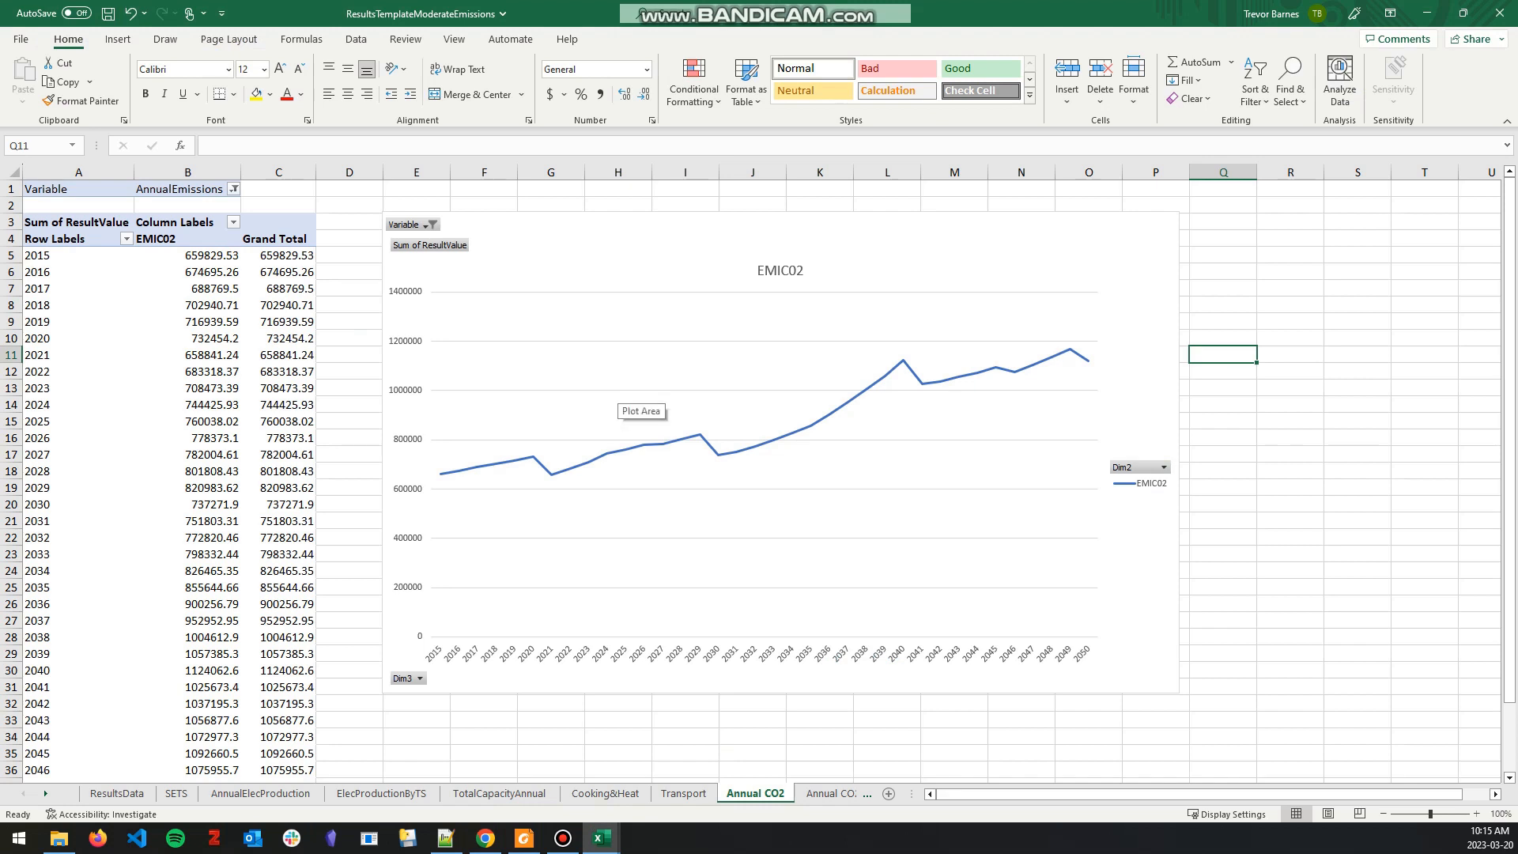
click(629, 399)
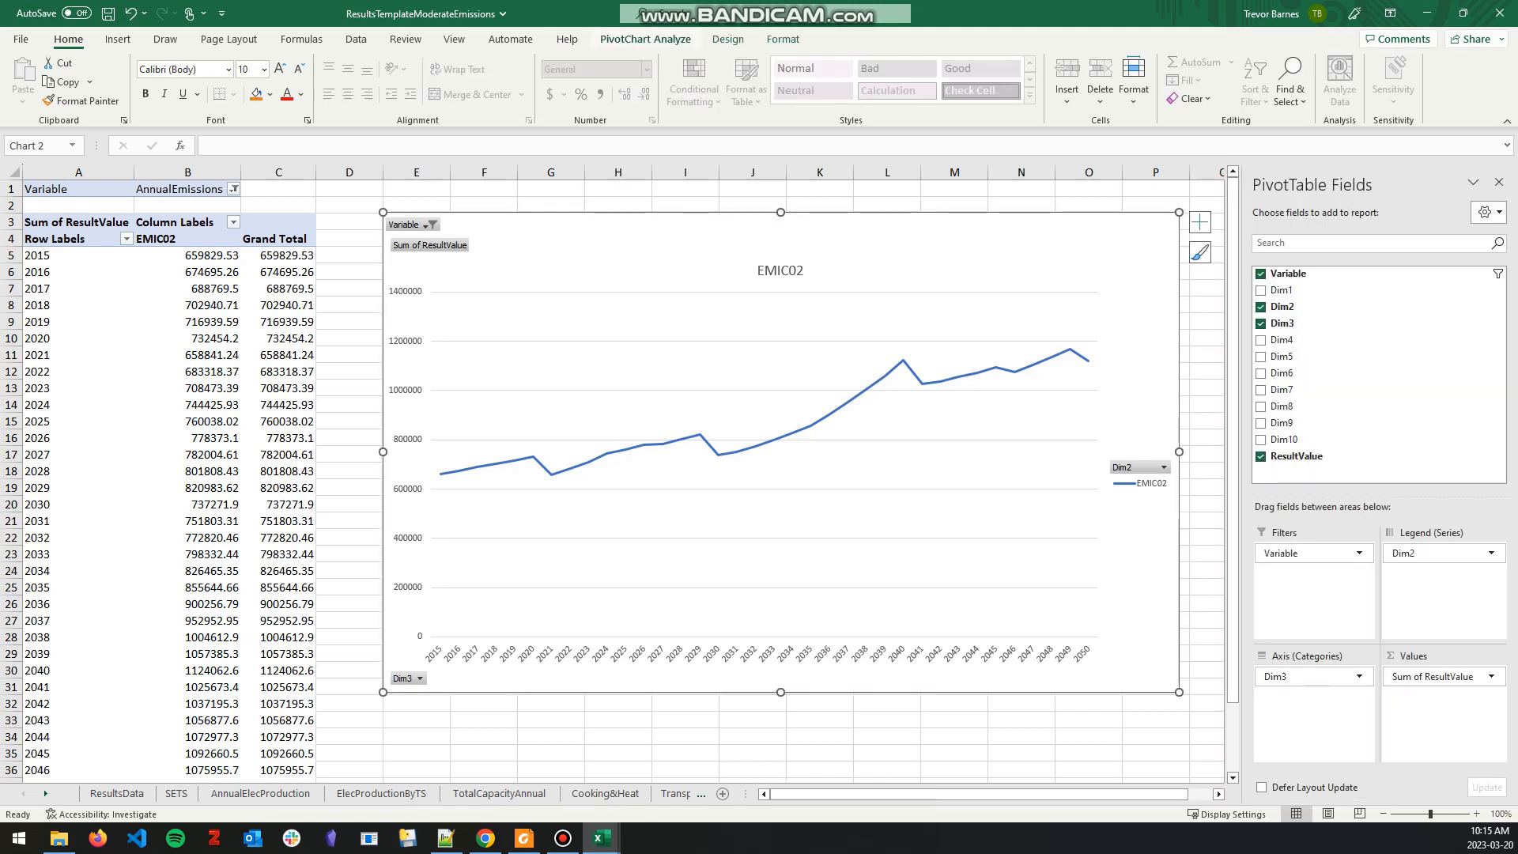
click(645, 40)
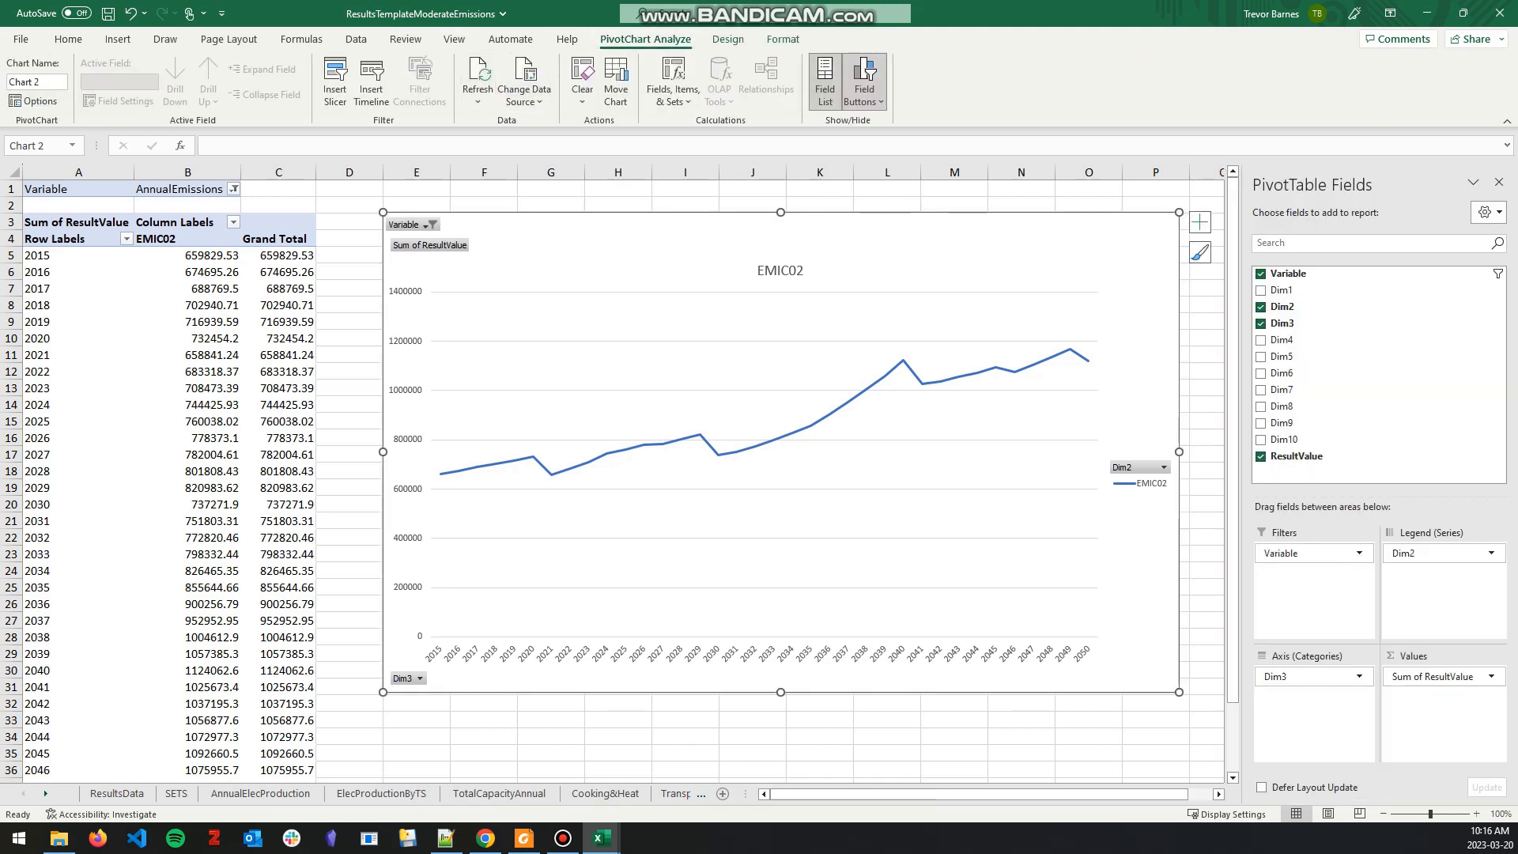
click(349, 256)
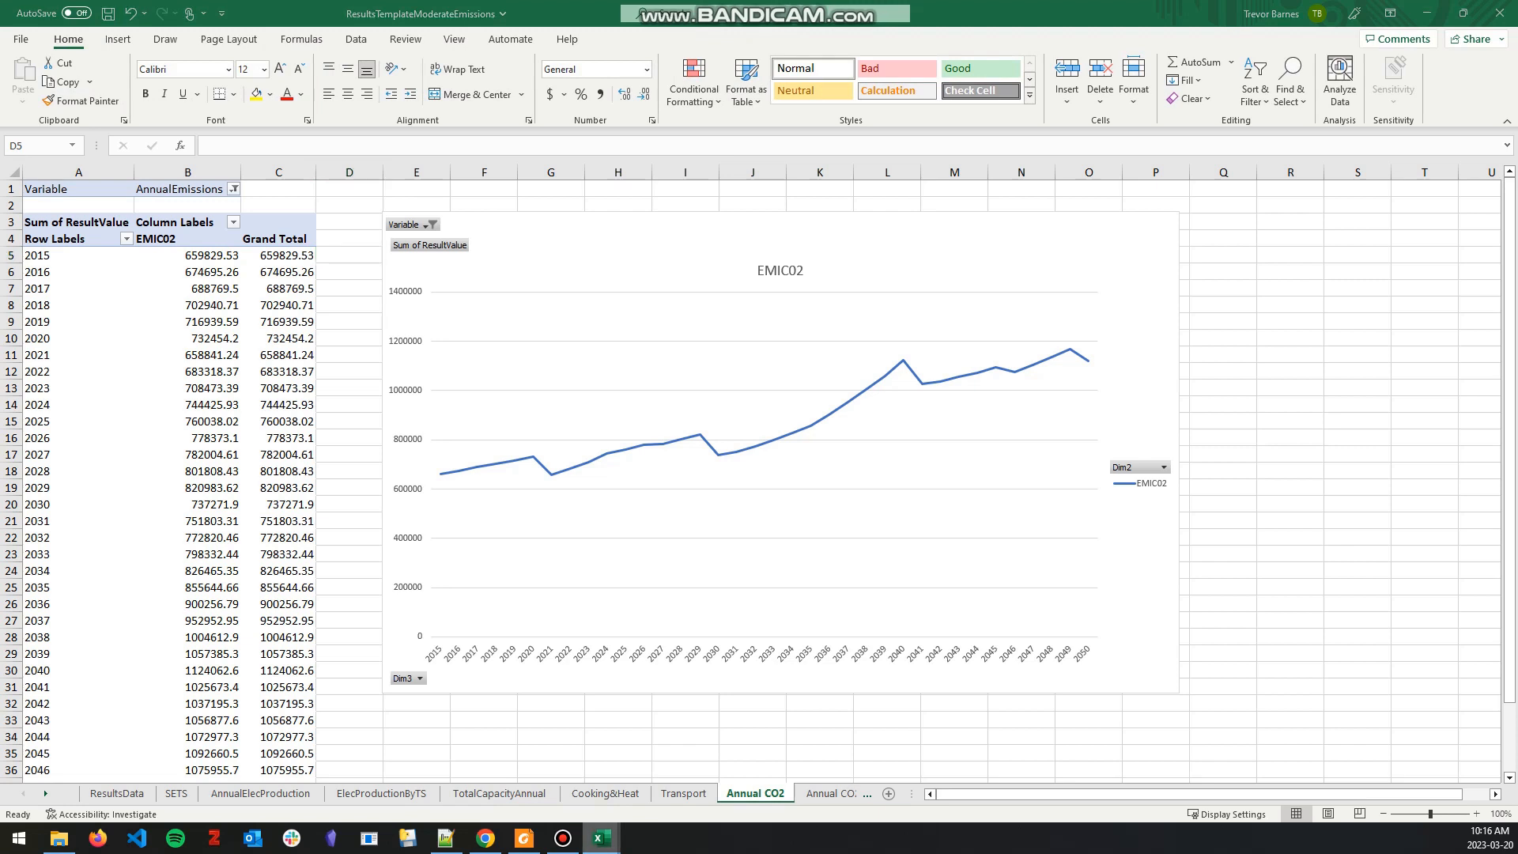
mouse_move(602, 839)
click(688, 763)
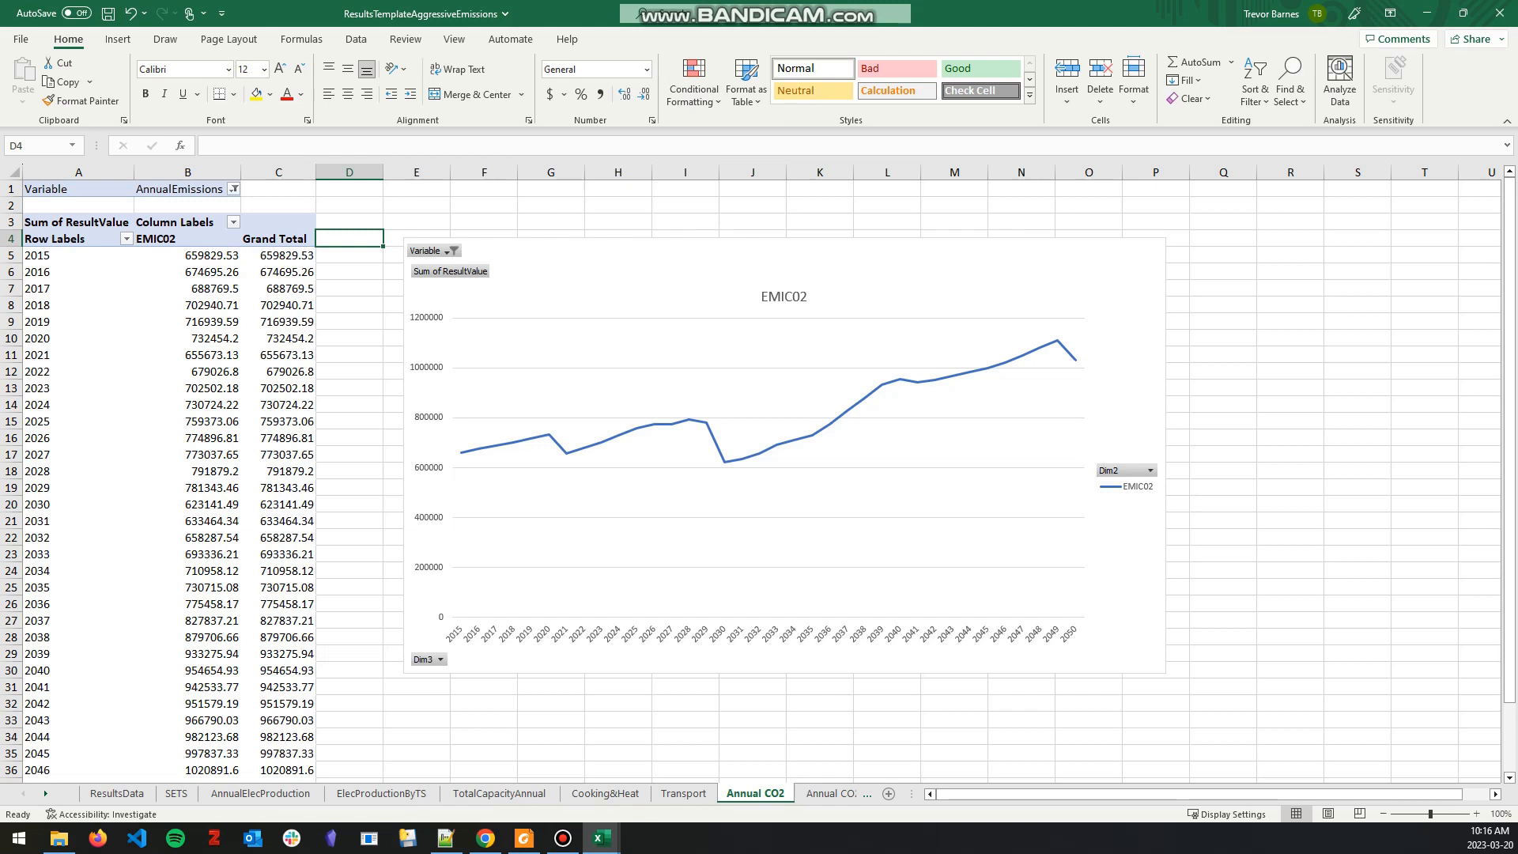
Step: In the ResultsTemplateModerateEmissions workbook, copy the yearly Grand Total values for 2015 to 2050 from the Annual CO2 sheet
mouse_move(601, 838)
click(686, 767)
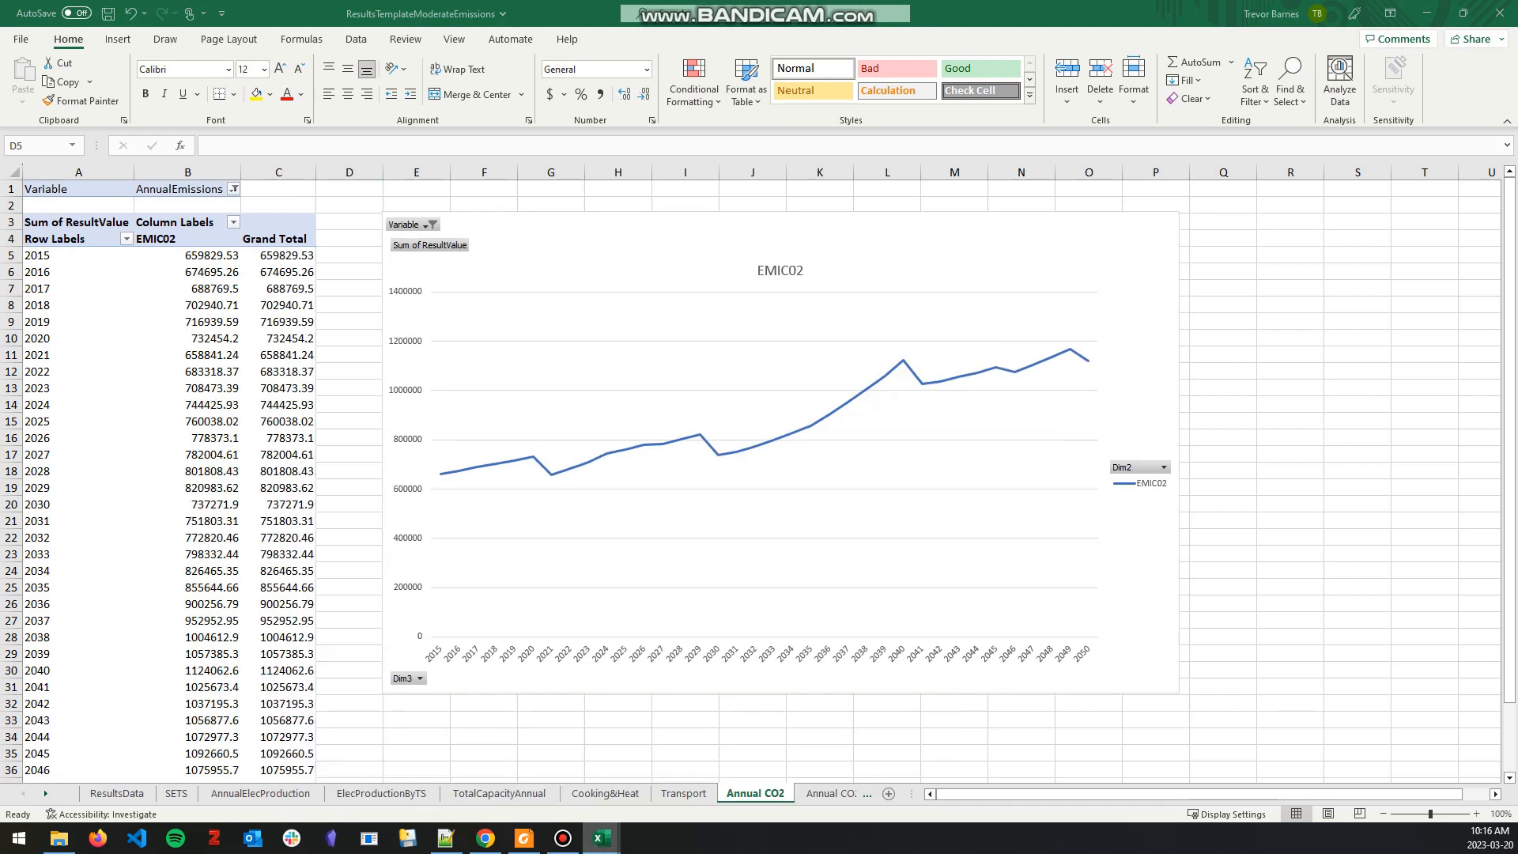
click(348, 305)
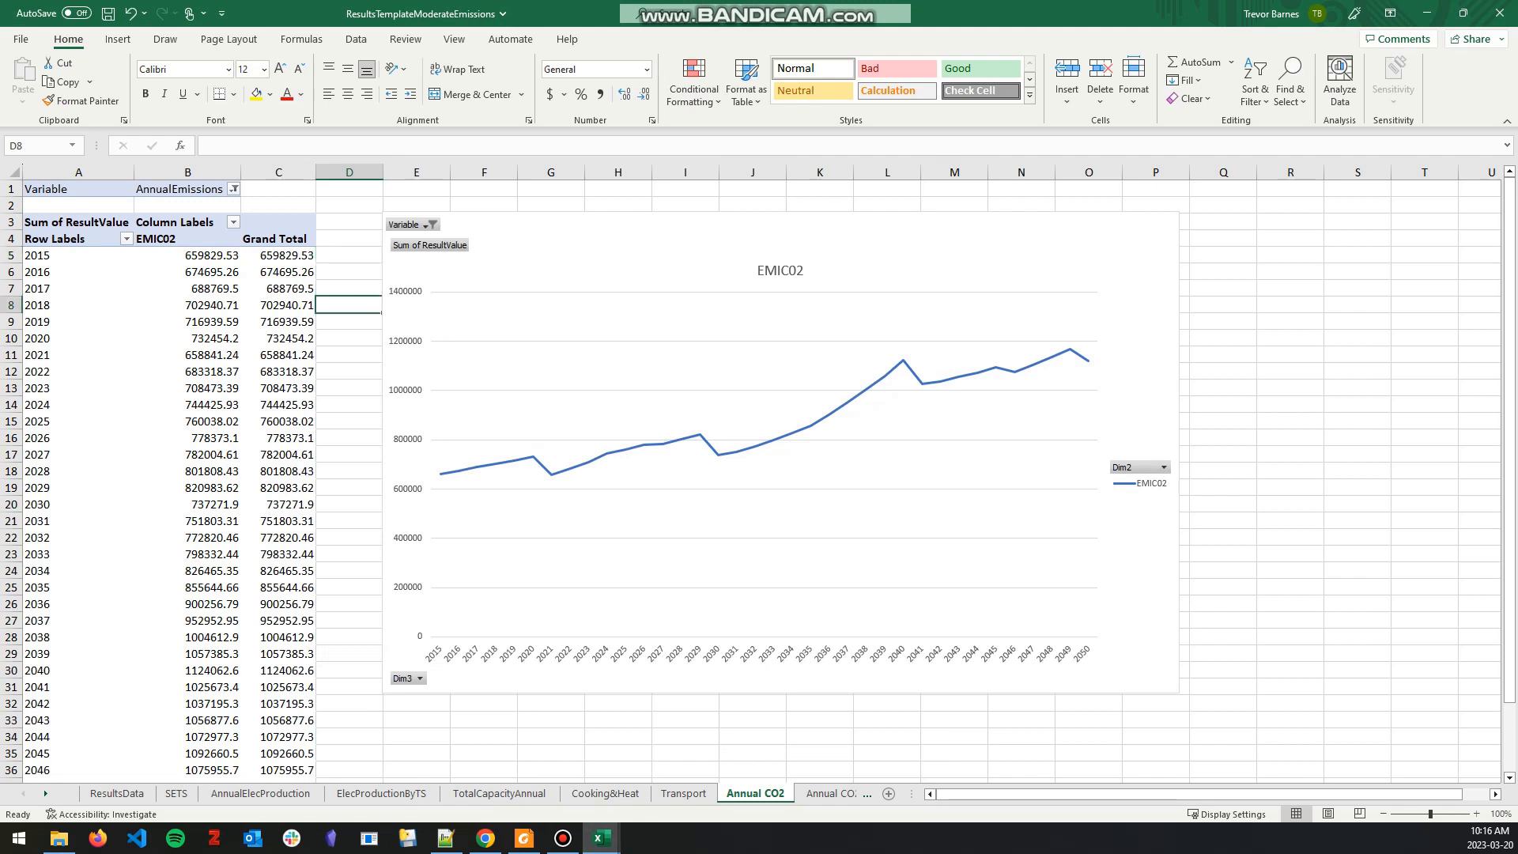
drag(284, 254, 315, 756)
key(ctrl+c)
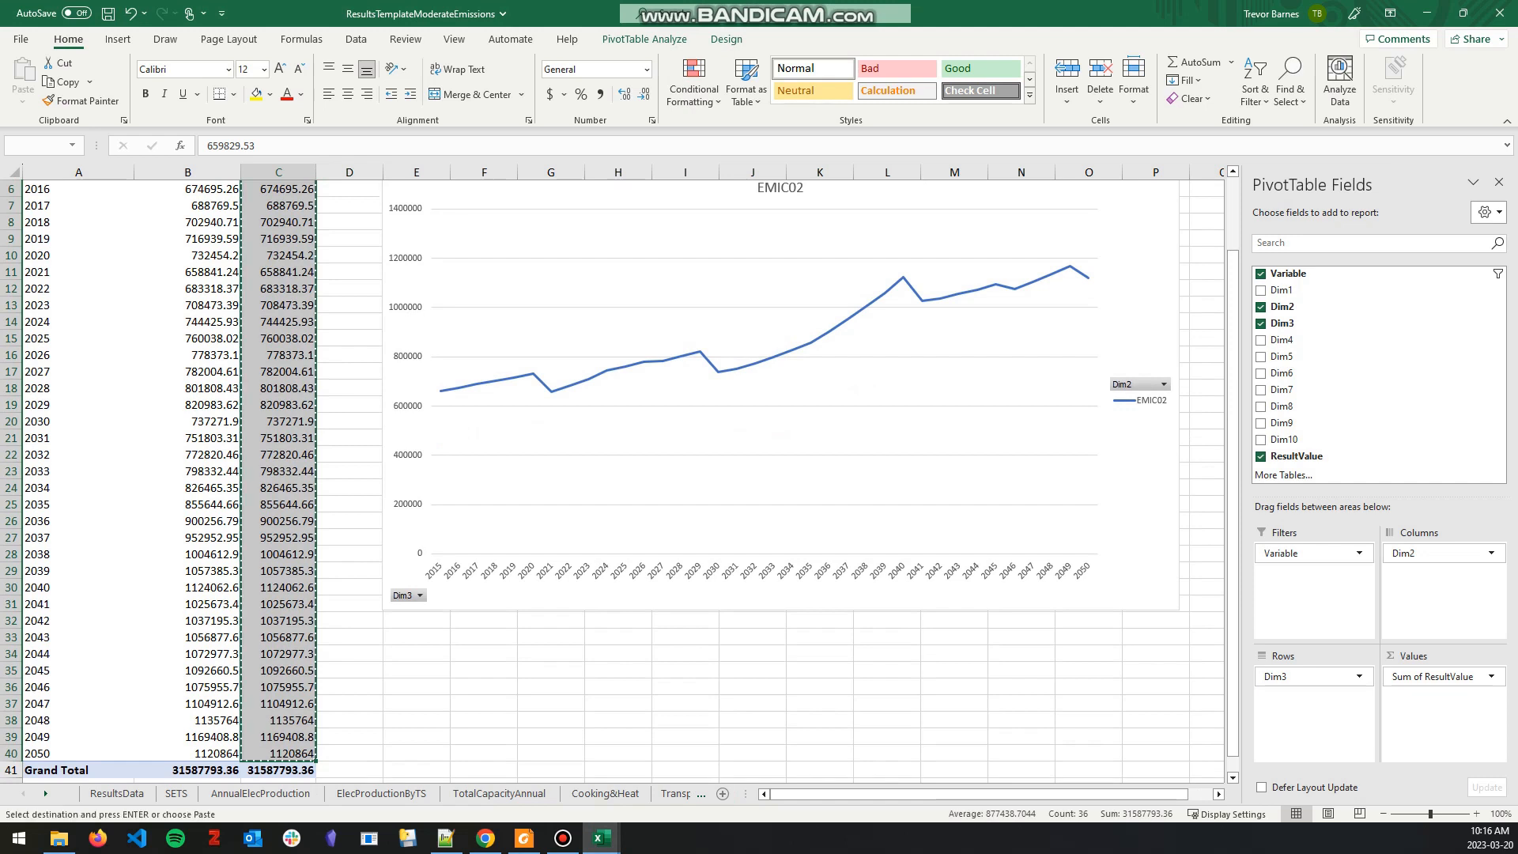
Step: In the Results workbook, paste the copied yearly totals as values into the Moderate-Carbon-Tax column, starting at 2015
click(601, 838)
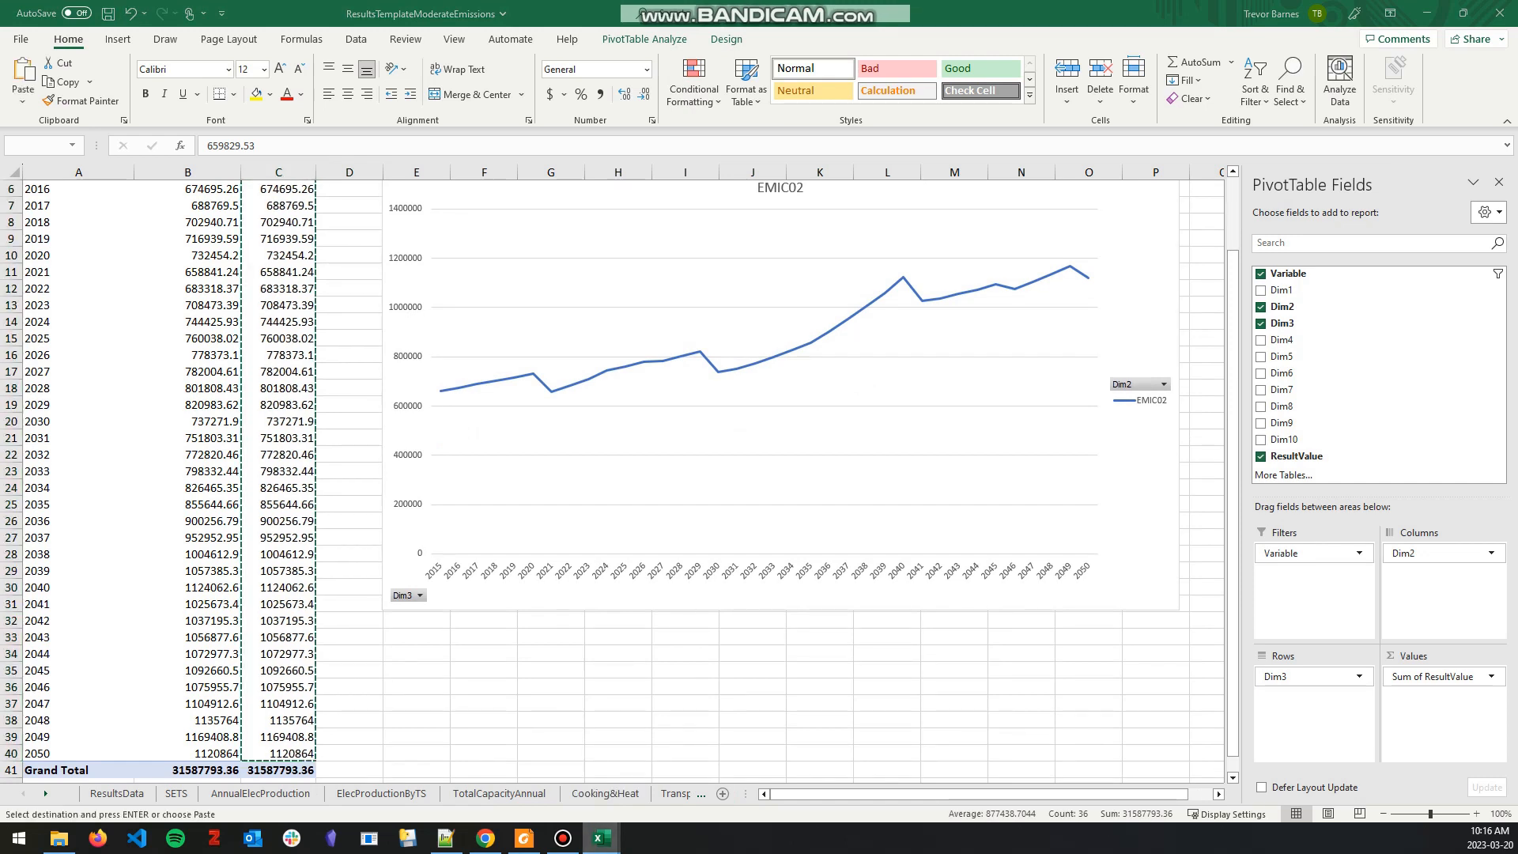
click(346, 763)
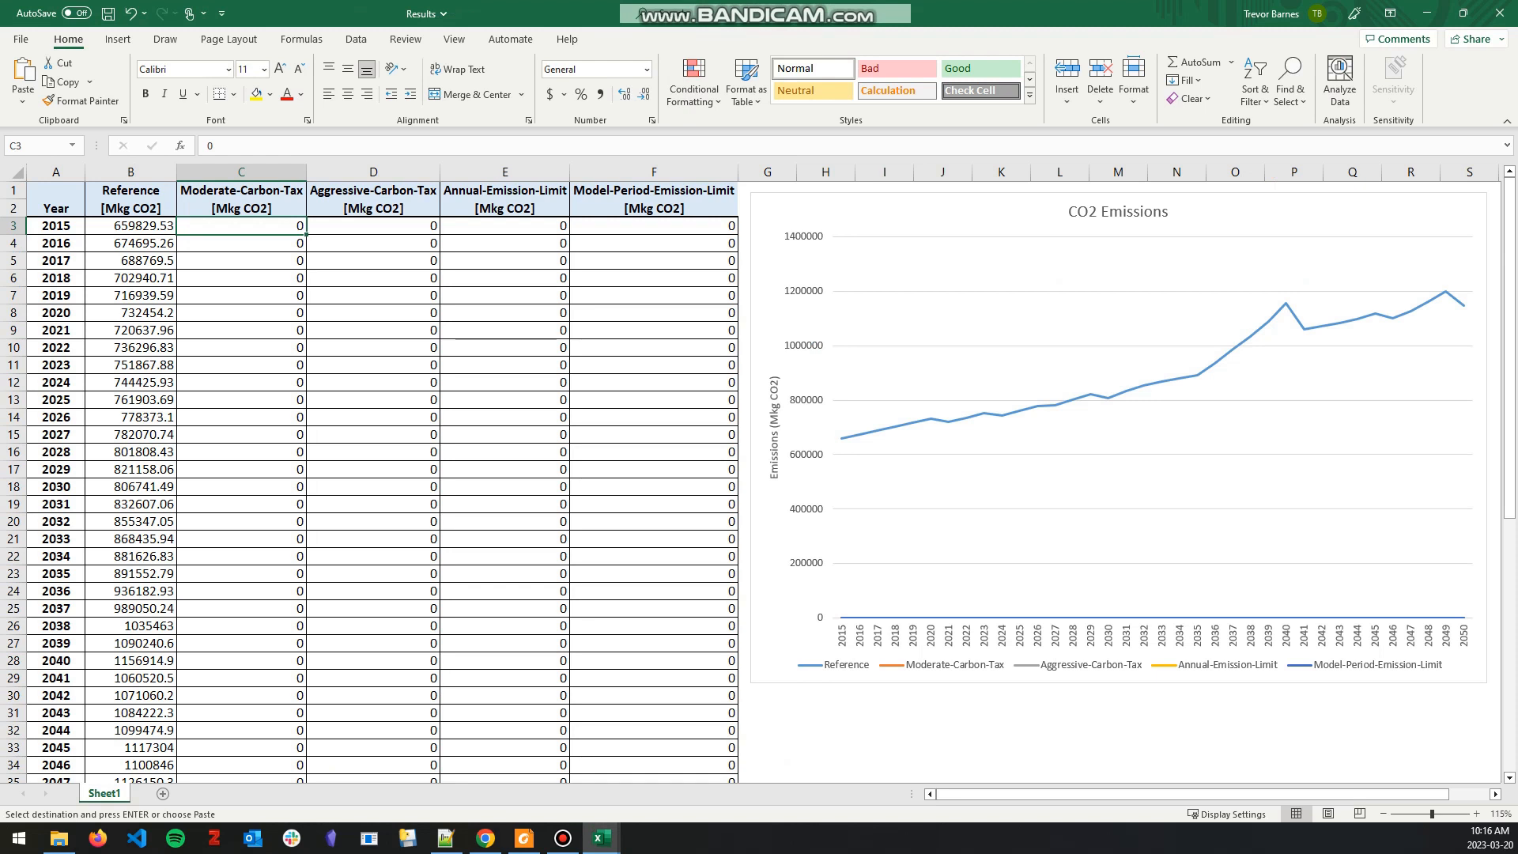
right_click(258, 227)
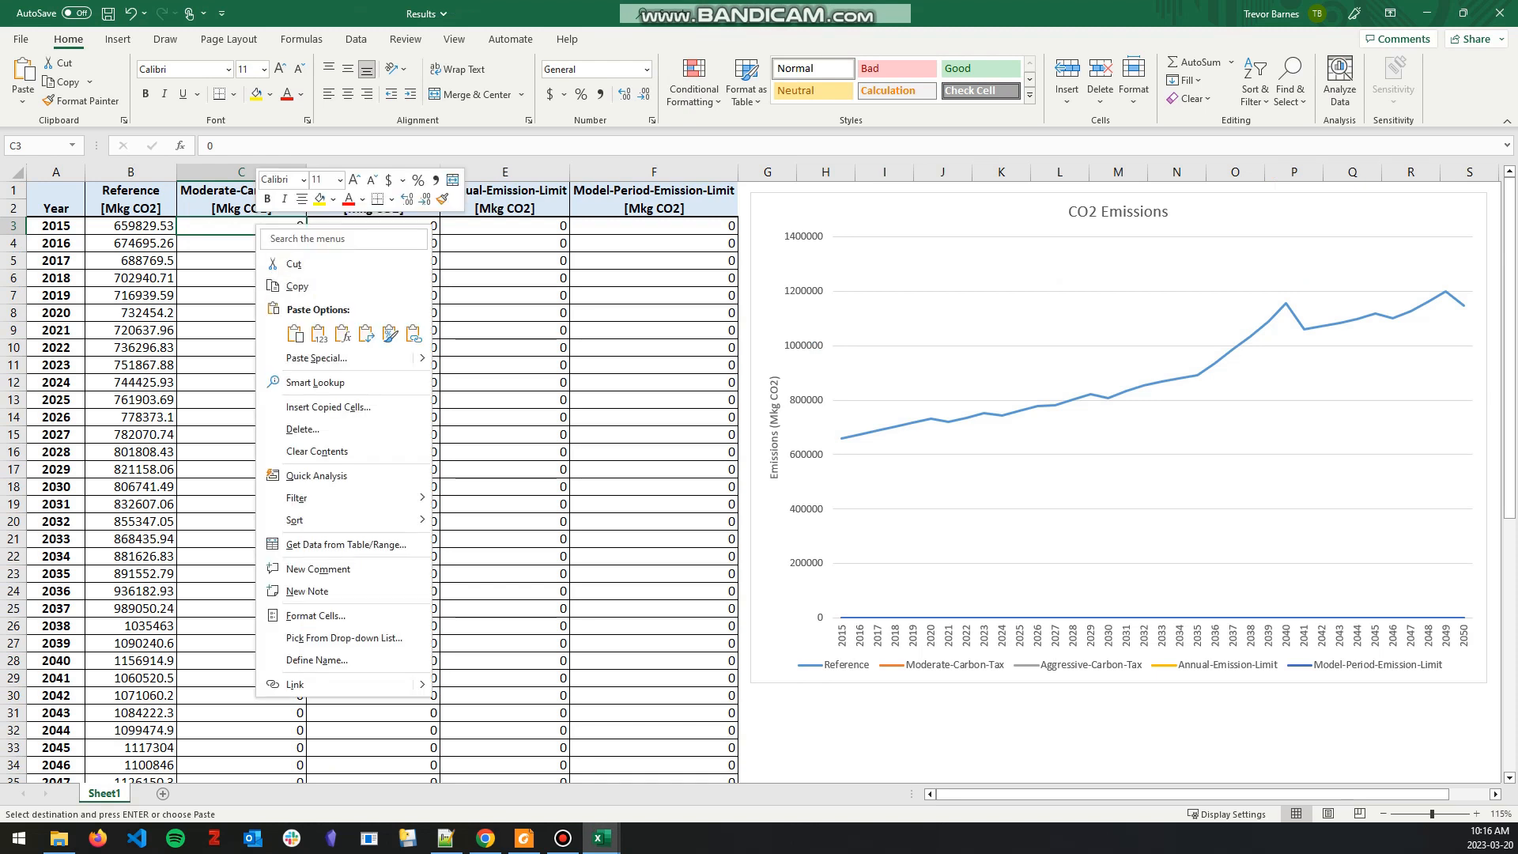
click(318, 333)
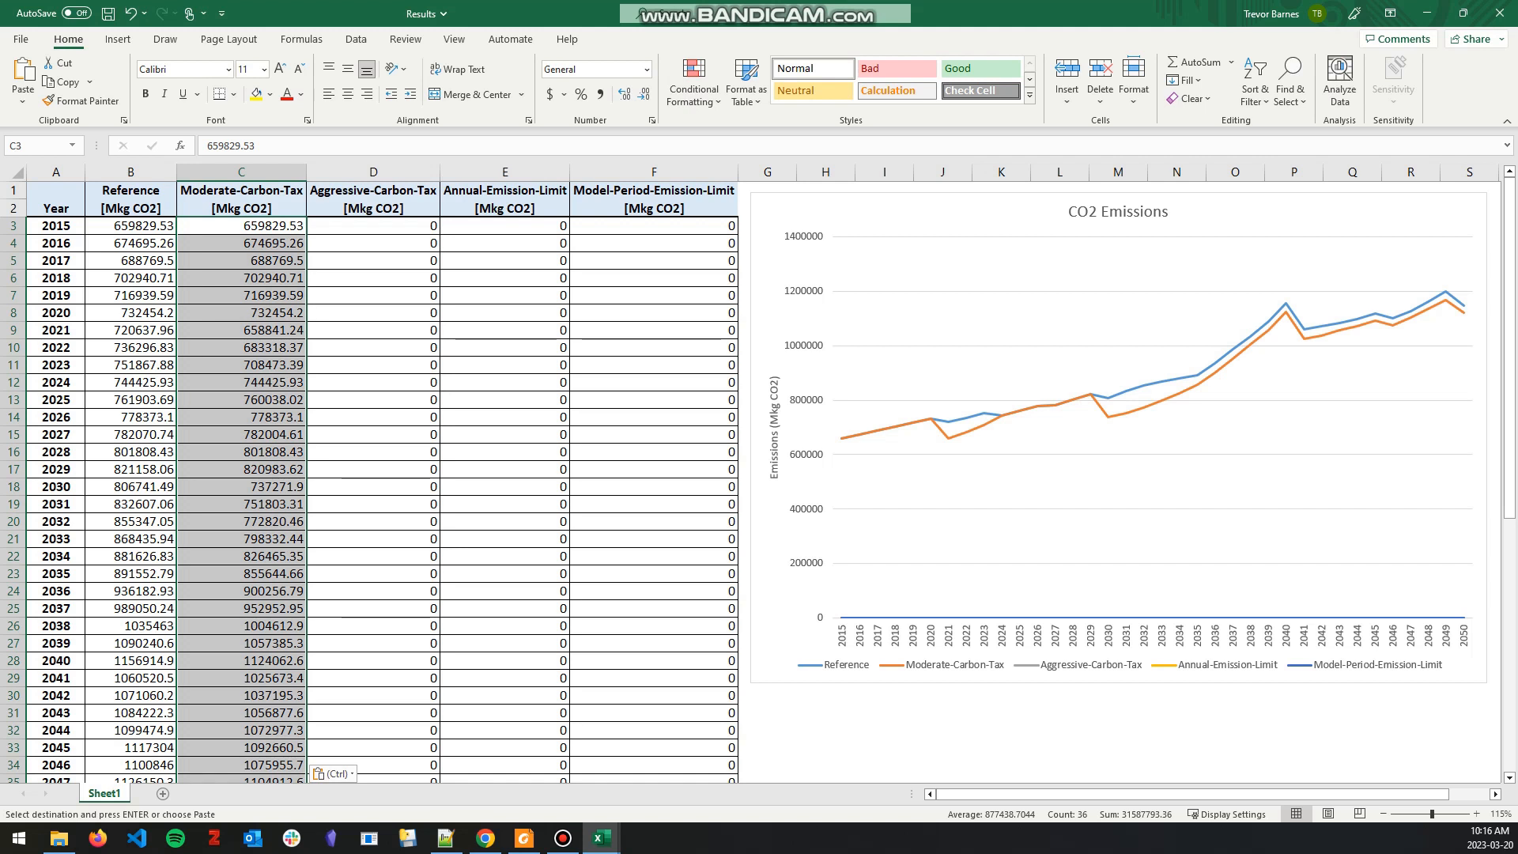
Step: In the ResultsTemplateAggressiveEmissions workbook, copy the yearly Grand Total values for 2015 to 2050 from the Annual CO2 sheet
click(601, 838)
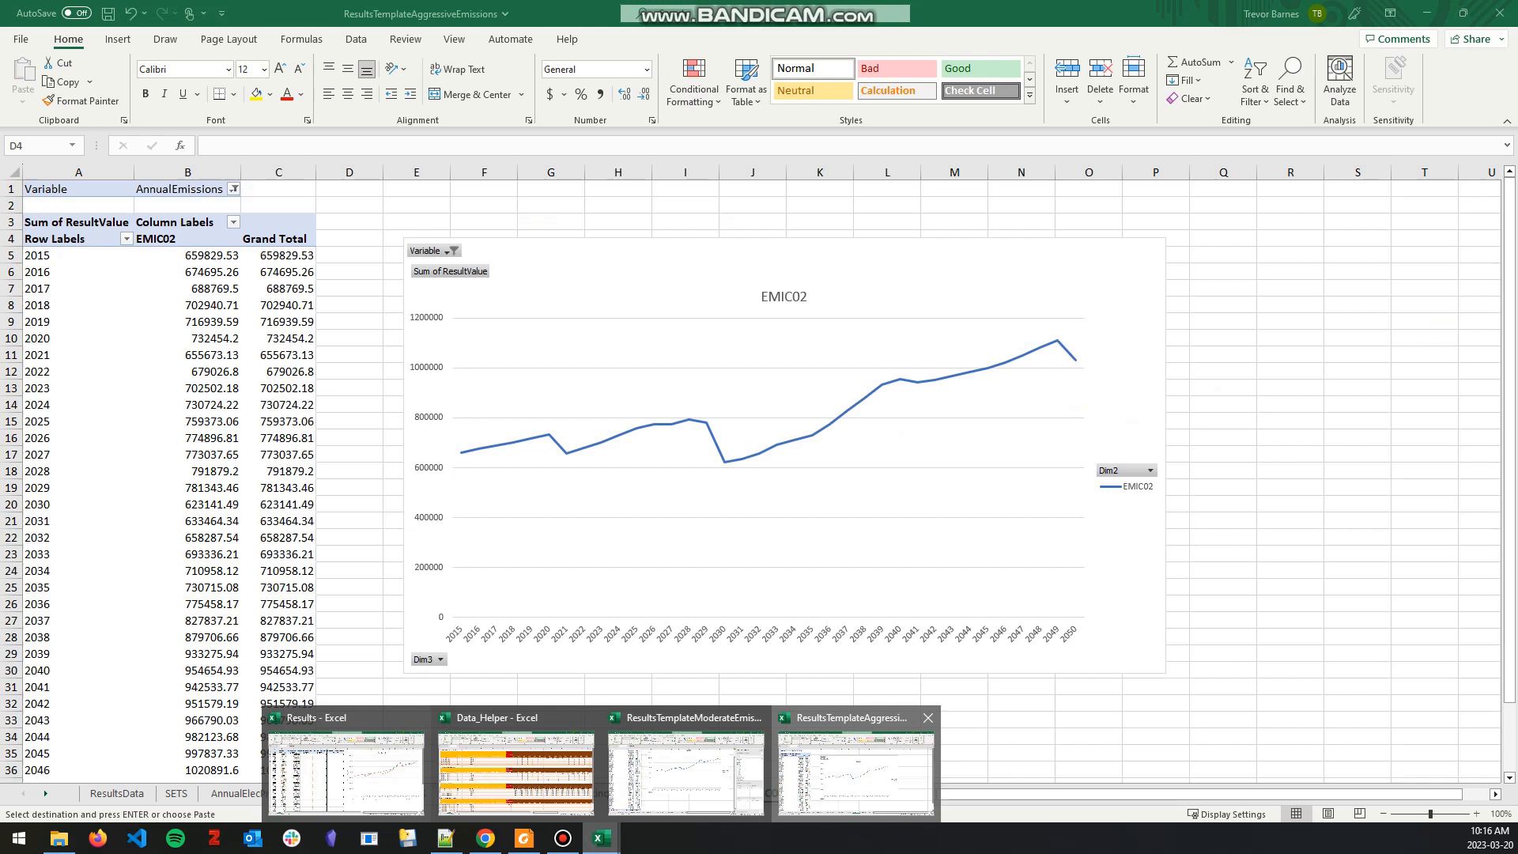
click(858, 767)
click(350, 271)
click(291, 255)
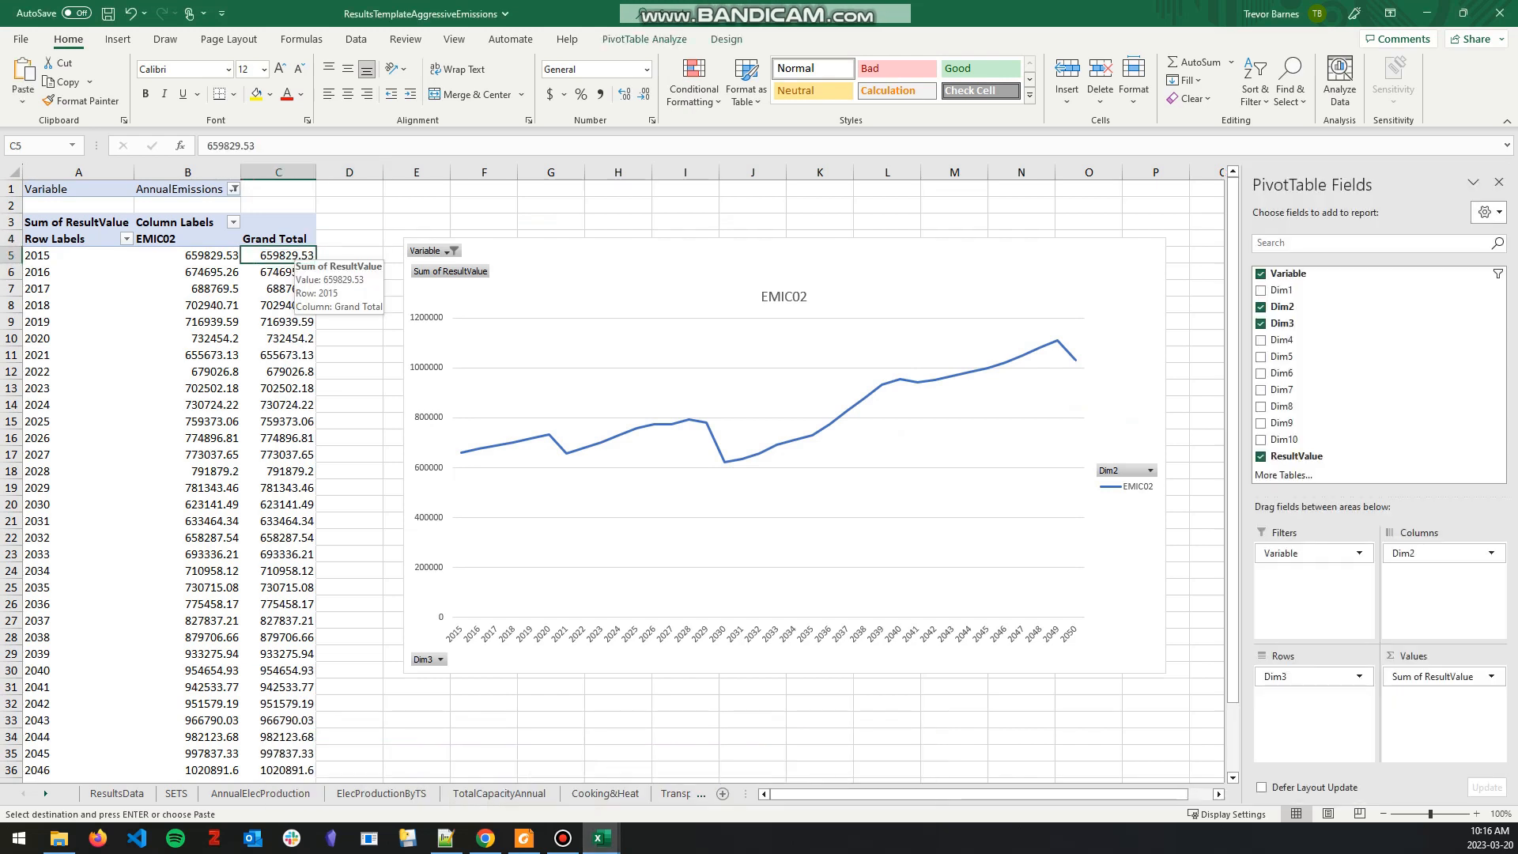
key(ctrl+shift+Down)
key(shift+Up)
key(ctrl+c)
click(417, 704)
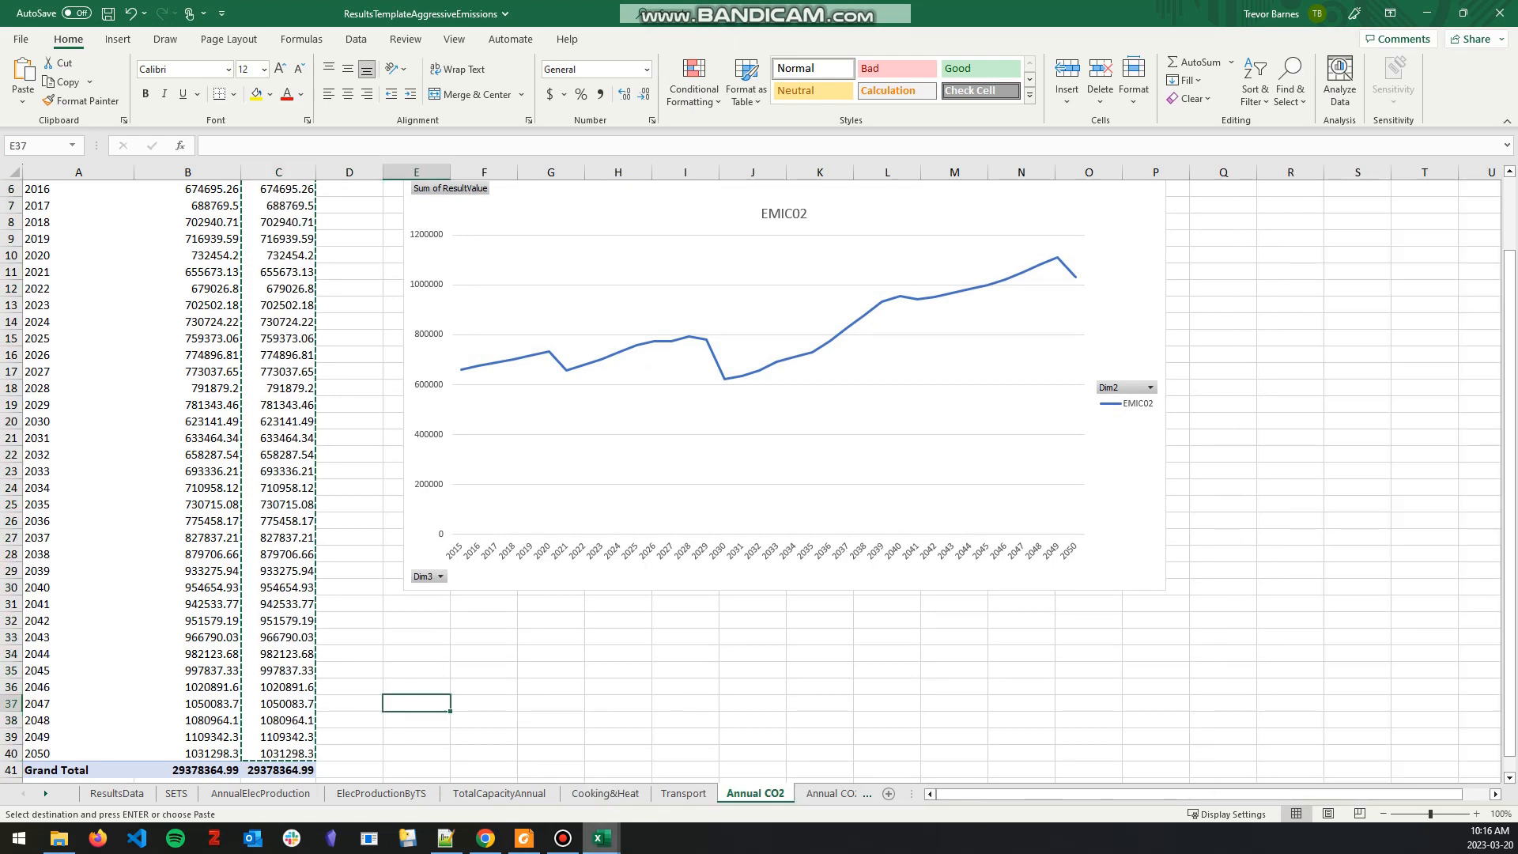
Step: Paste the copied aggressive-scenario totals as values into the Aggressive-Carbon-Tax column of the Results workbook, starting at 2015
mouse_move(601, 839)
click(349, 770)
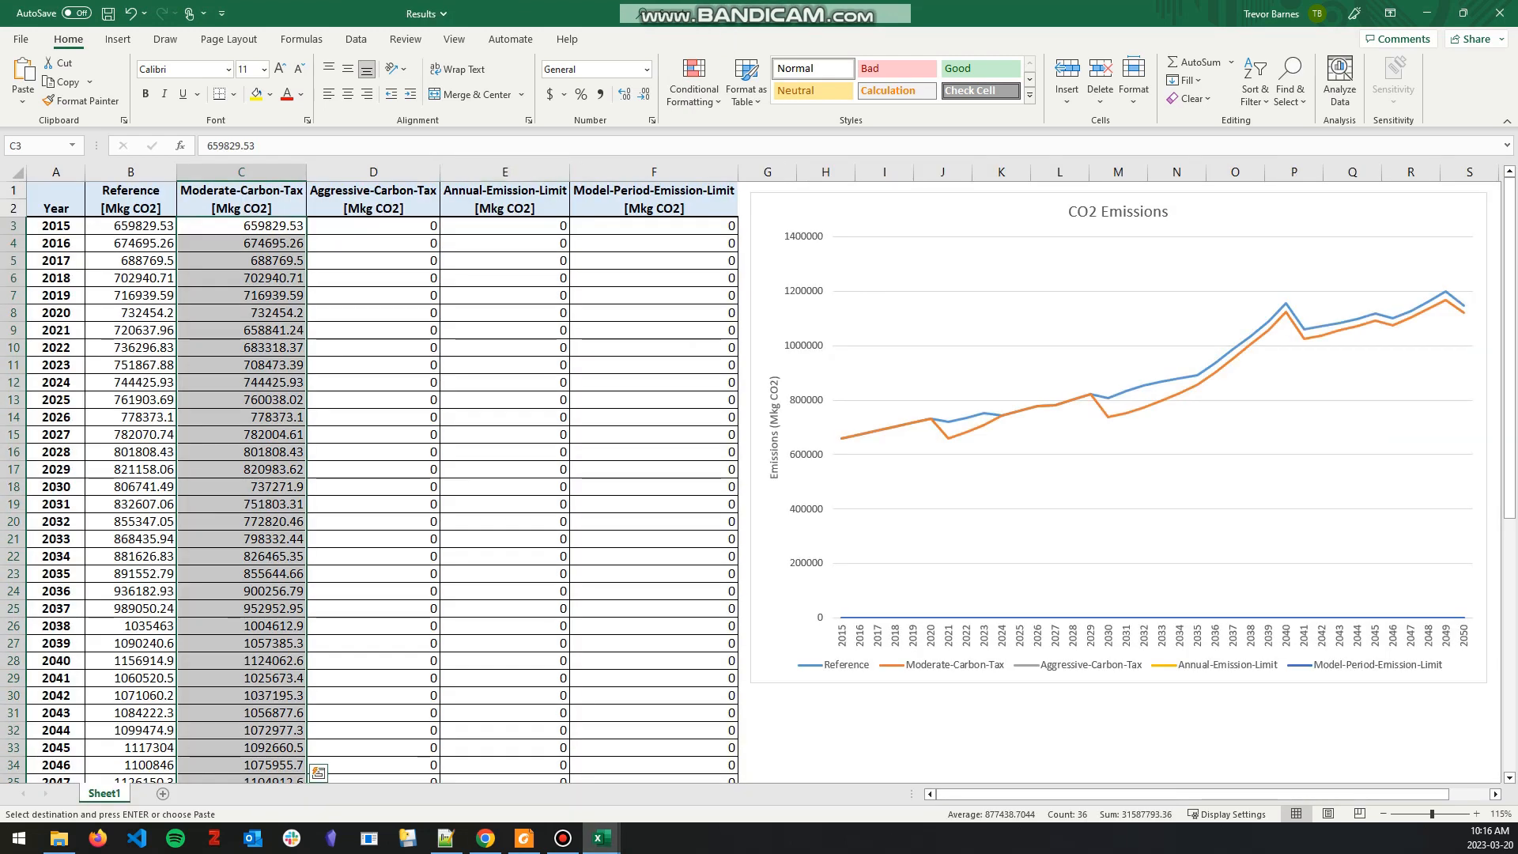
click(372, 226)
right_click(372, 226)
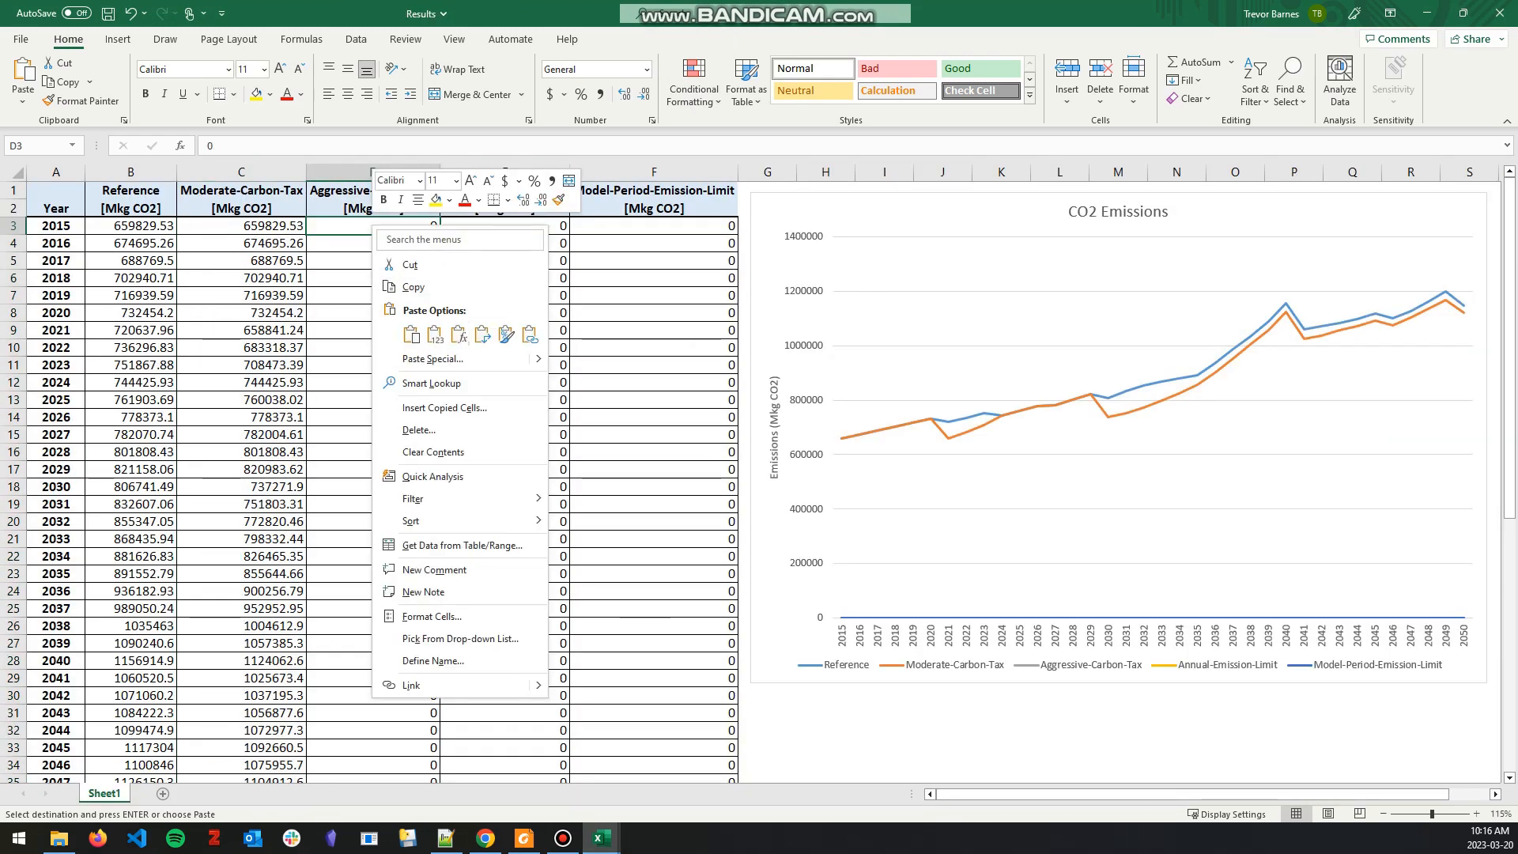
click(435, 335)
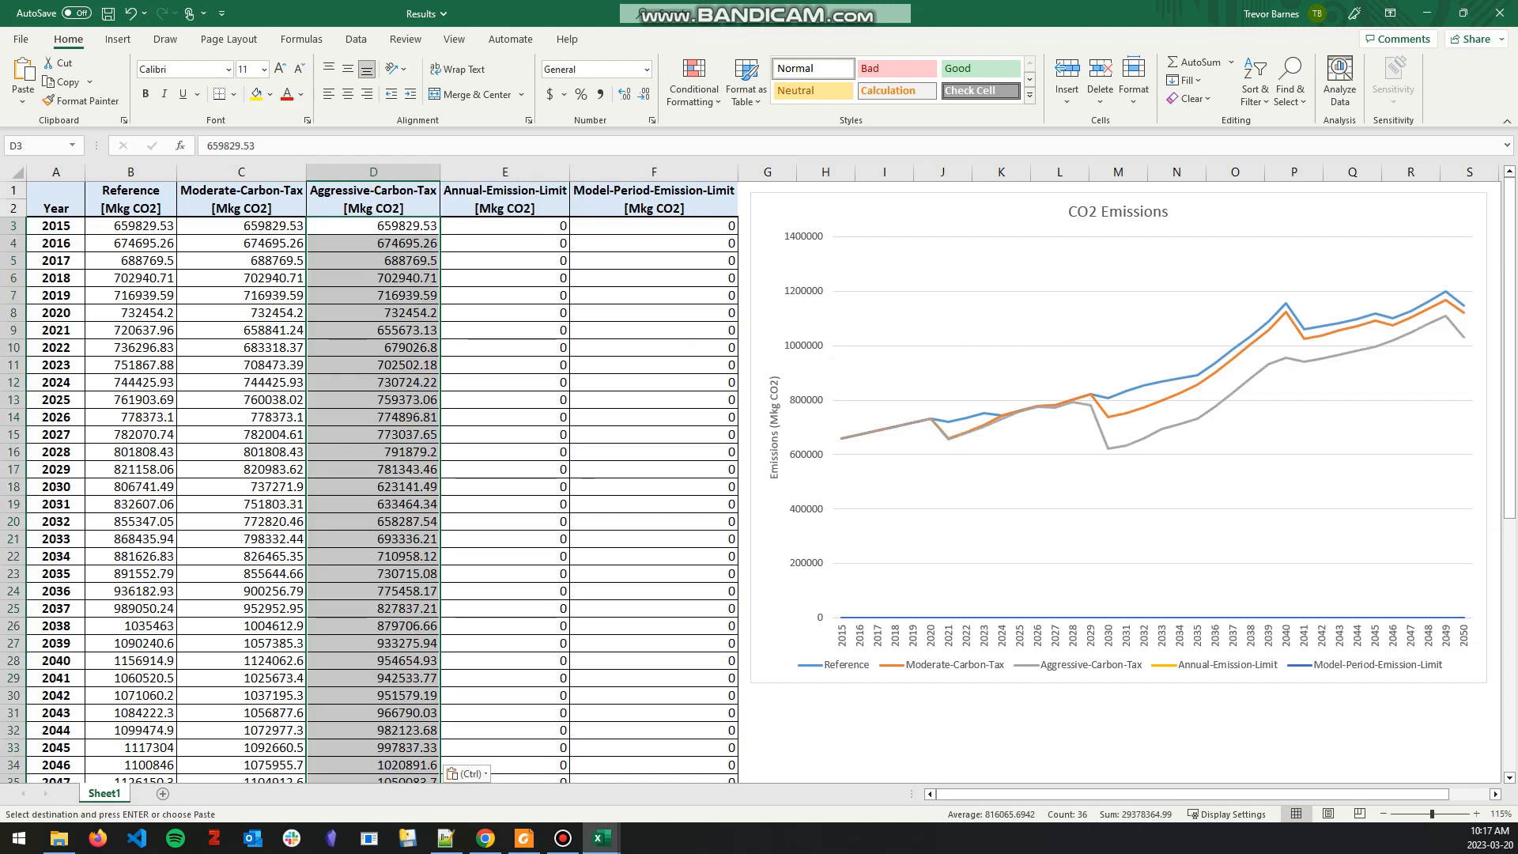
Step: Compare the Reference, Moderate-Carbon-Tax and Aggressive-Carbon-Tax curves in the CO2 Emissions chart
click(943, 747)
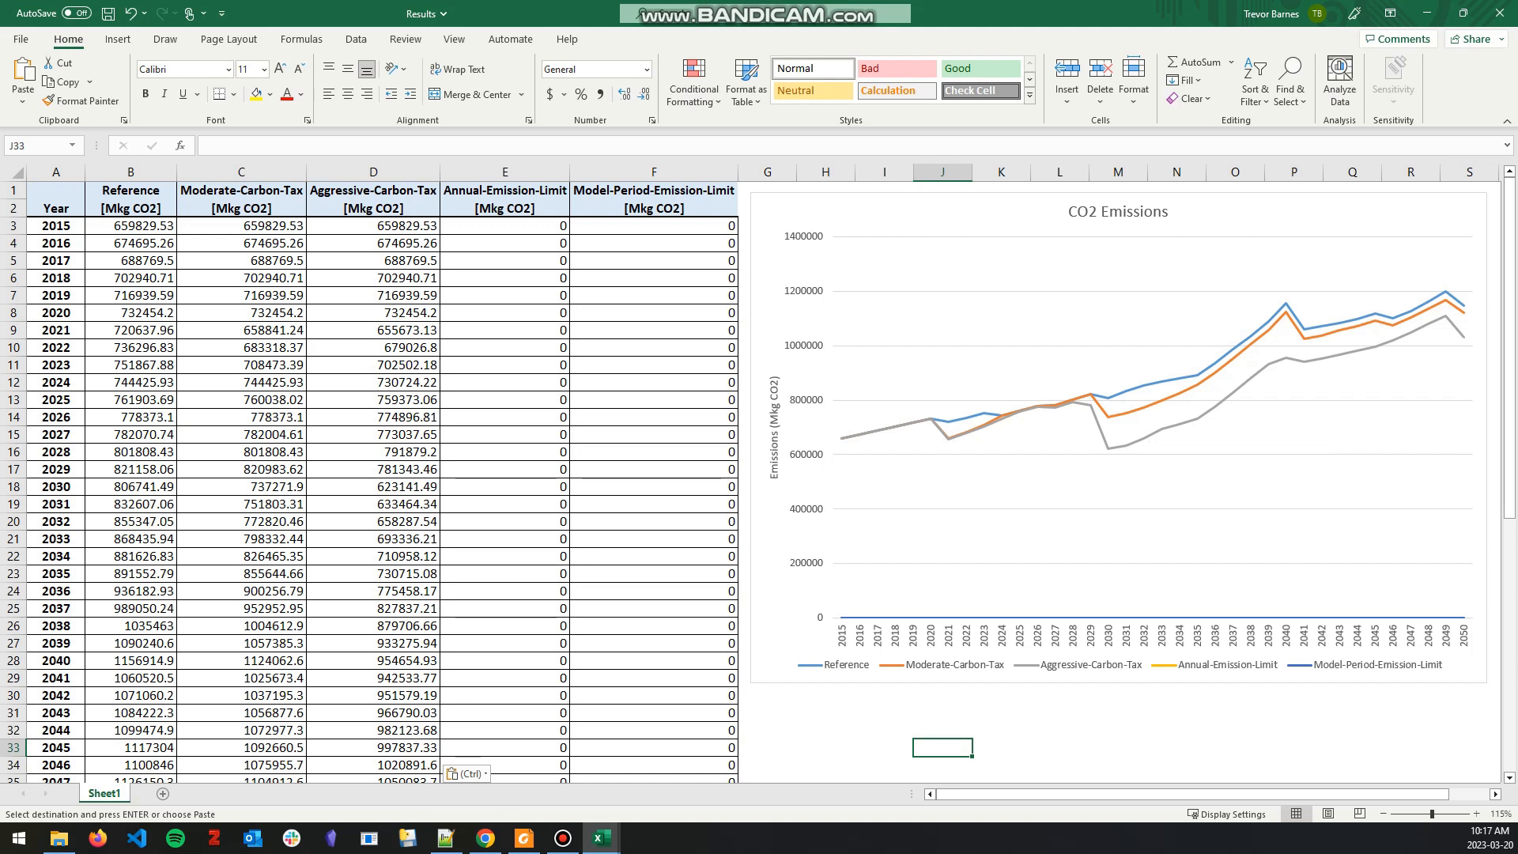
click(1118, 748)
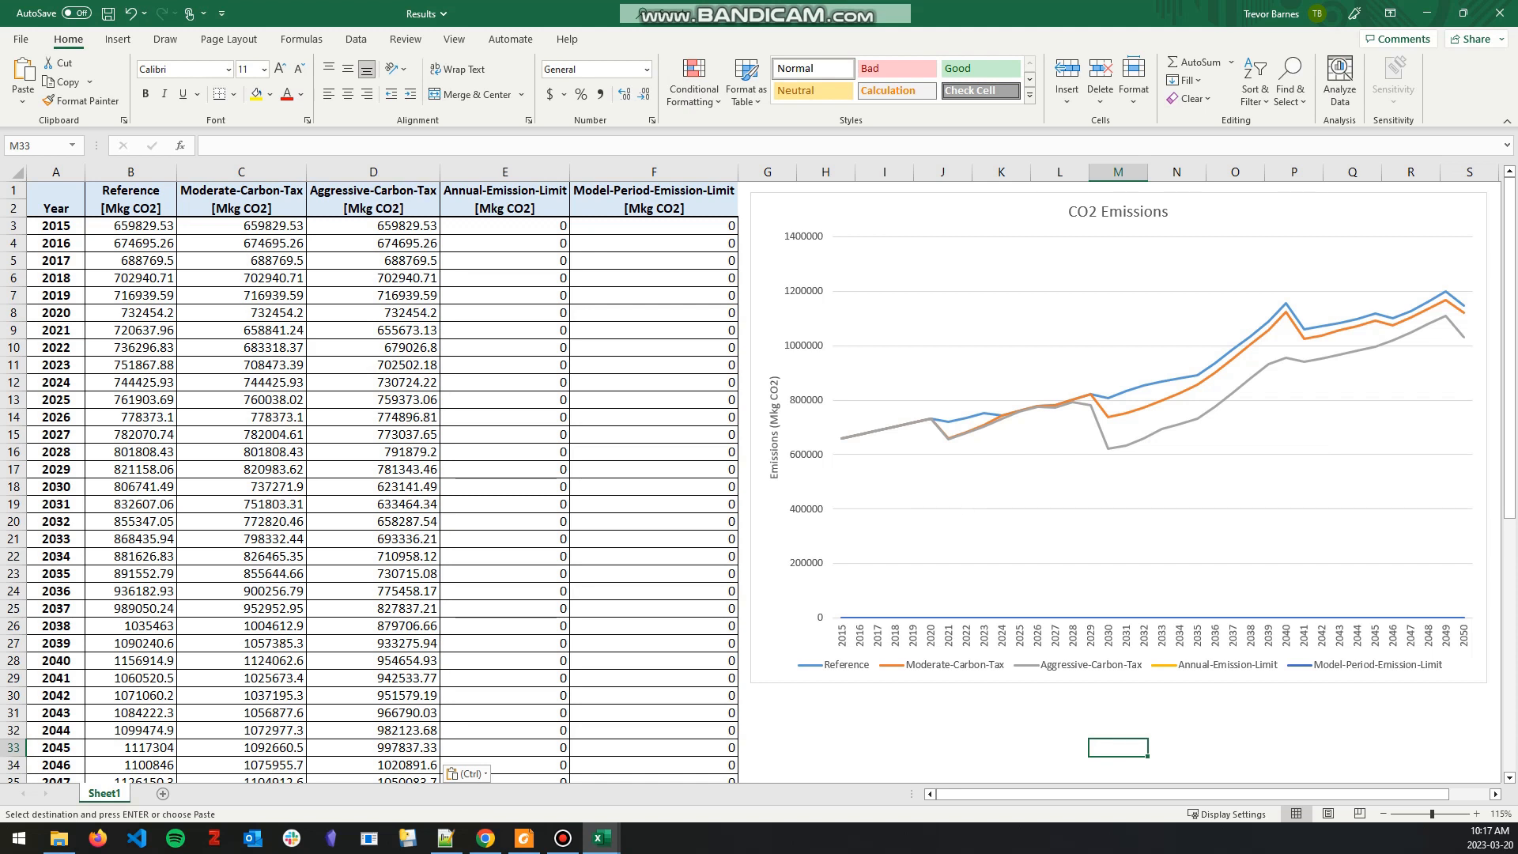
click(884, 748)
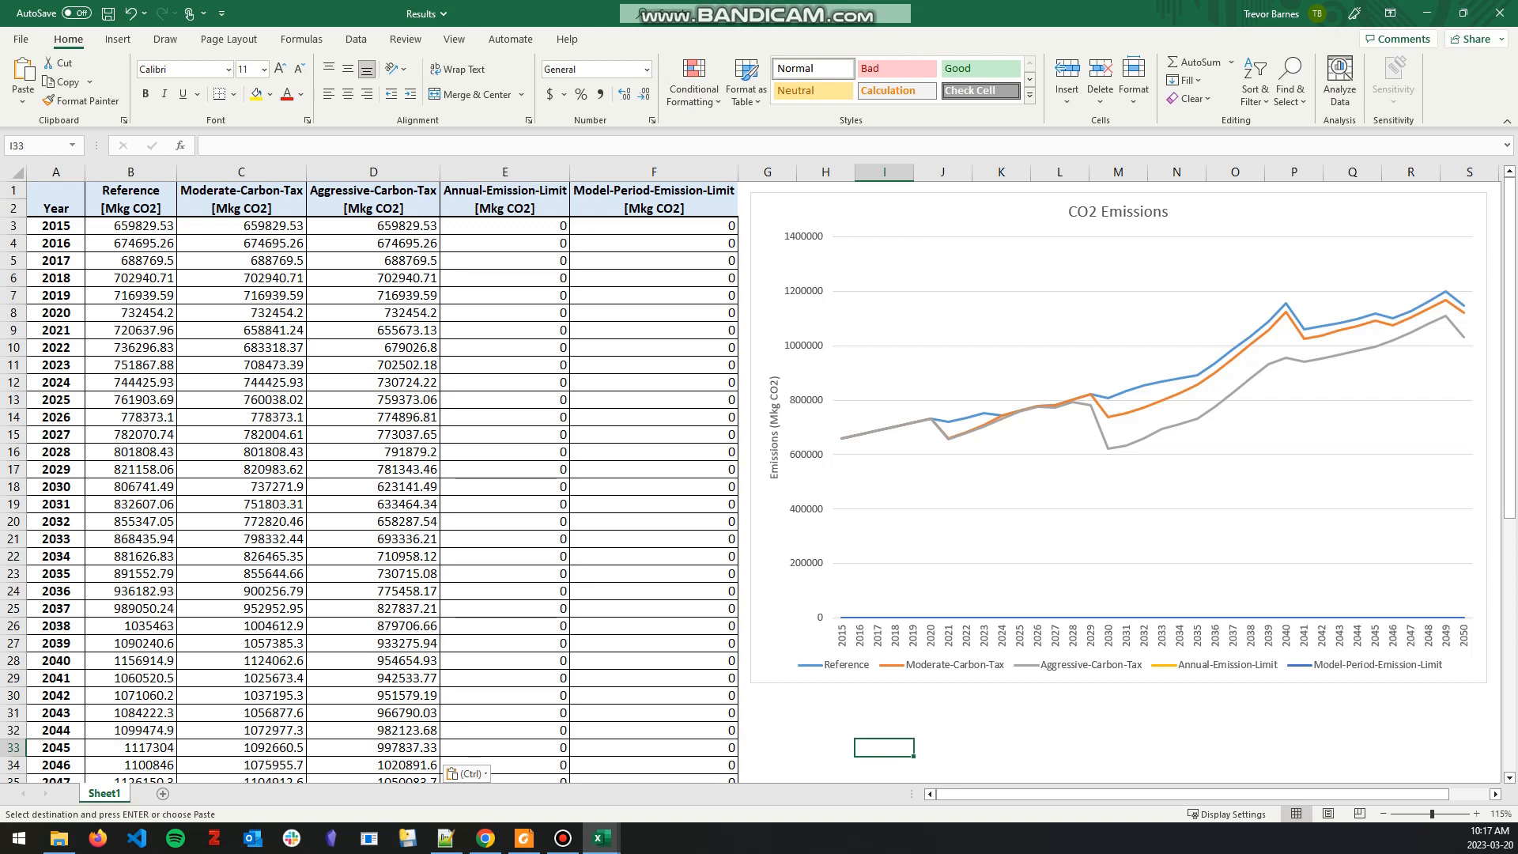
click(504, 191)
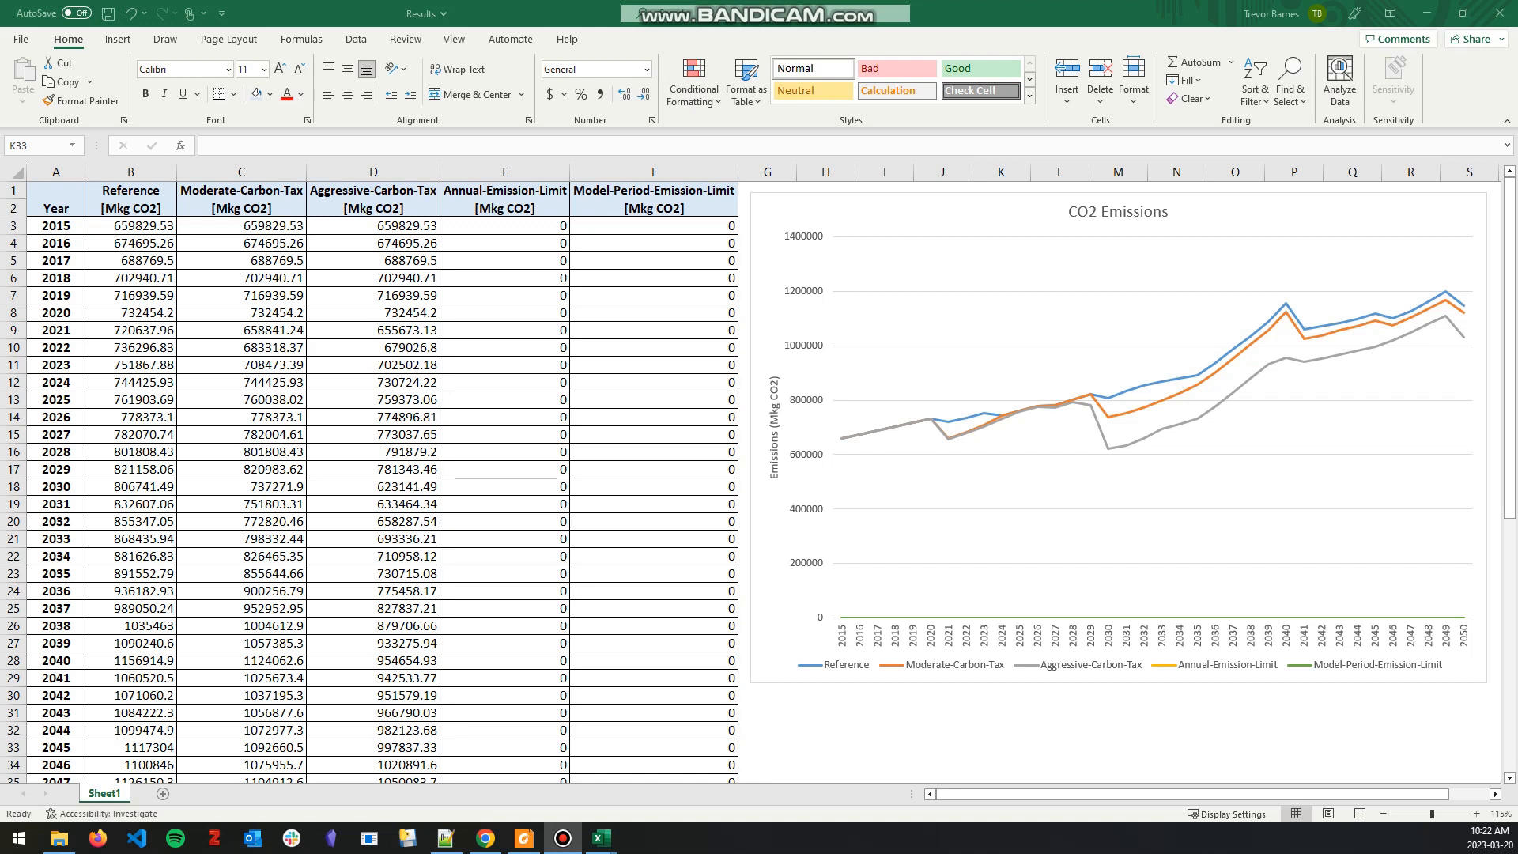
Step: Switch to the PDF guide and read the objective, plan and method for implementing a yearly emission limit
click(524, 839)
scroll(773, 469, down, 15)
scroll(773, 469, down, 12)
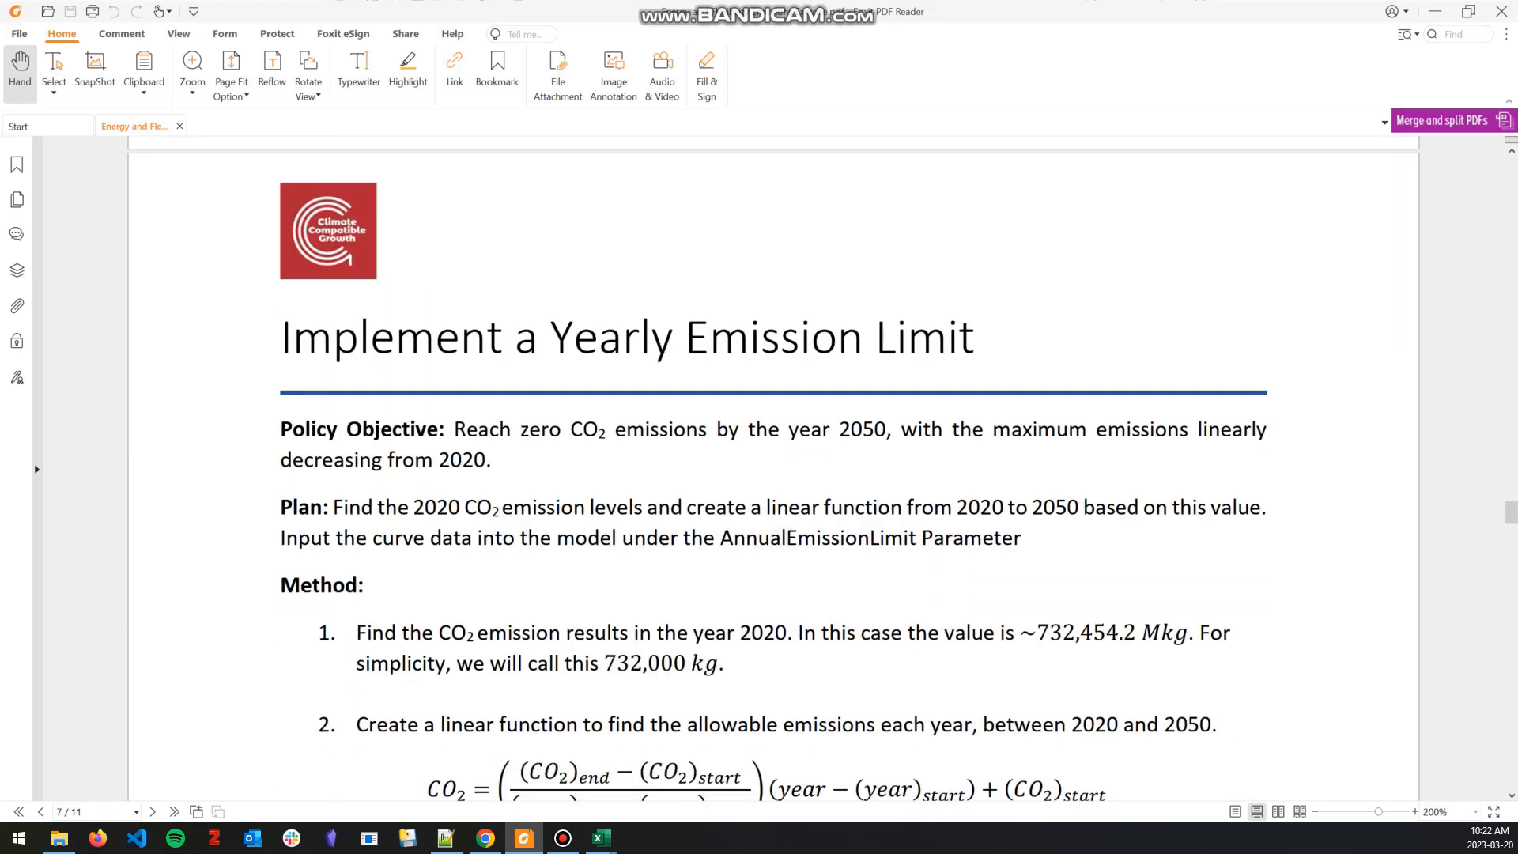
scroll(774, 474, down, 2)
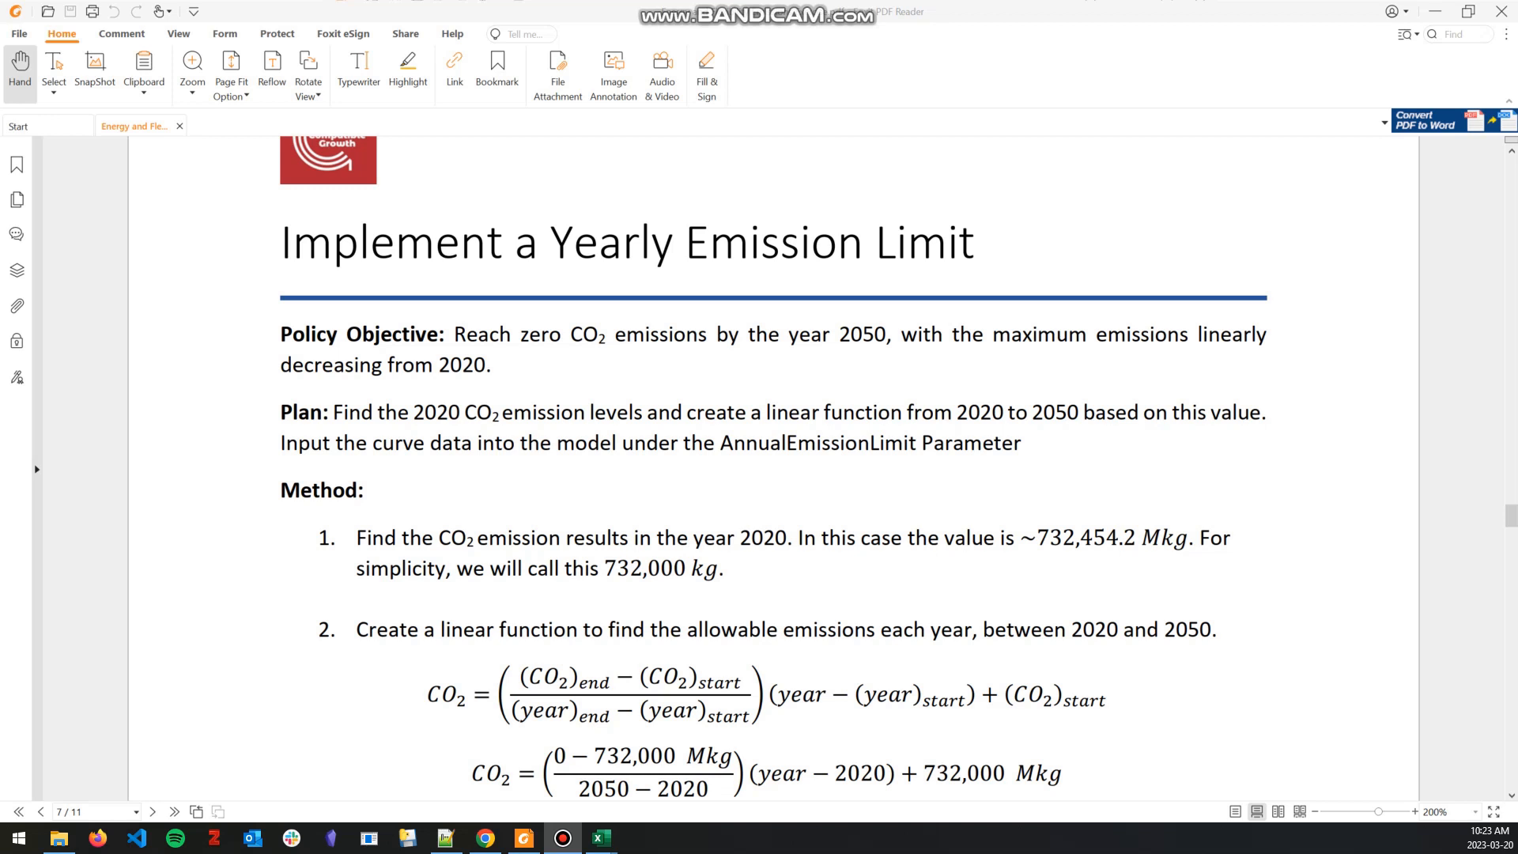
scroll(773, 468, down, 3)
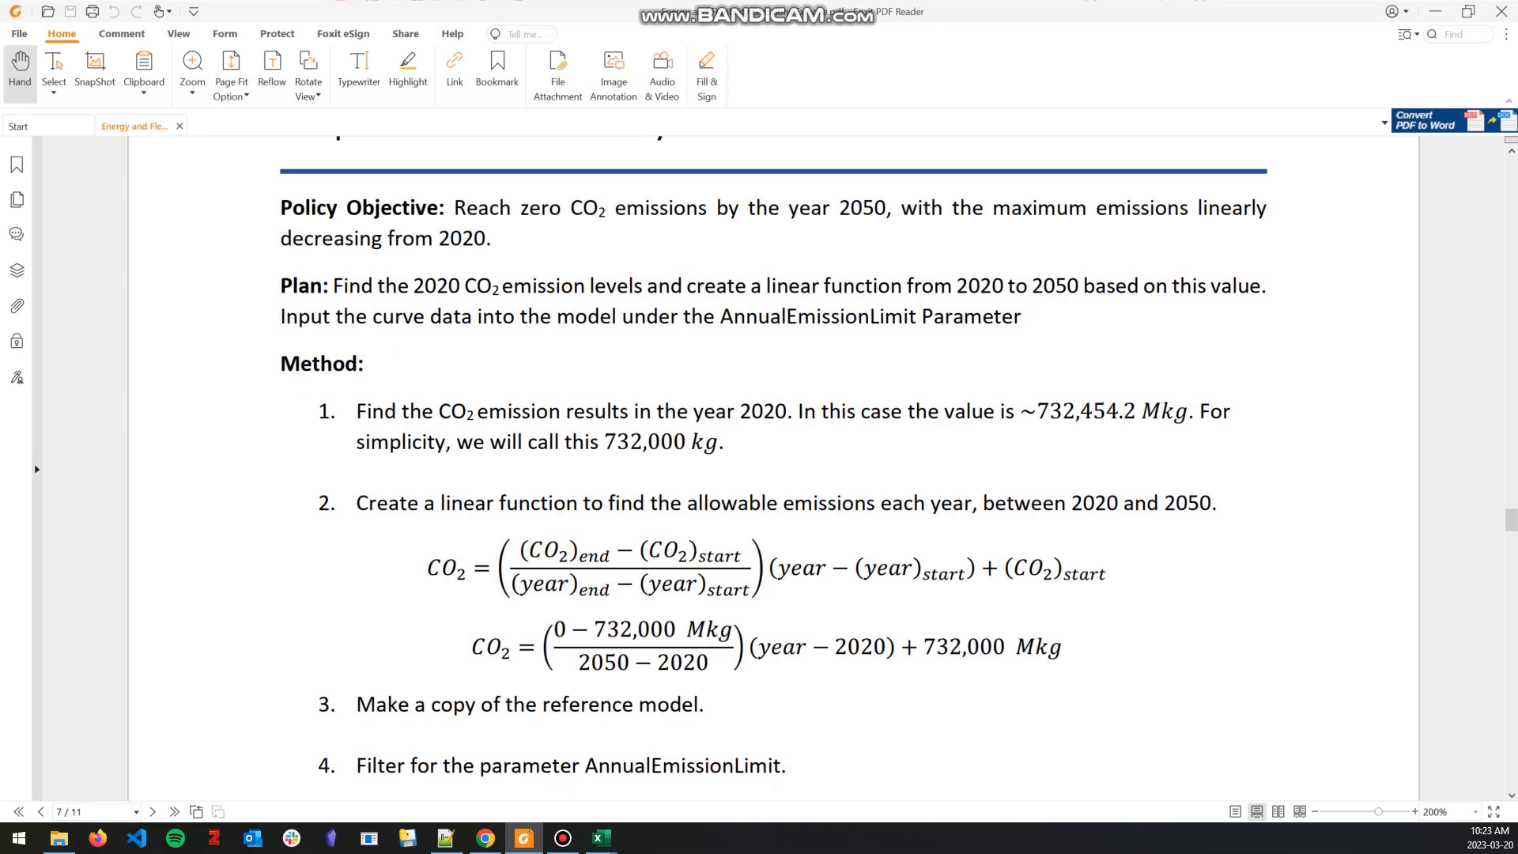
Step: Examine the start and end CO2 and year terms in the guide's linear emission-limit function
drag(640, 585, 743, 585)
click(742, 585)
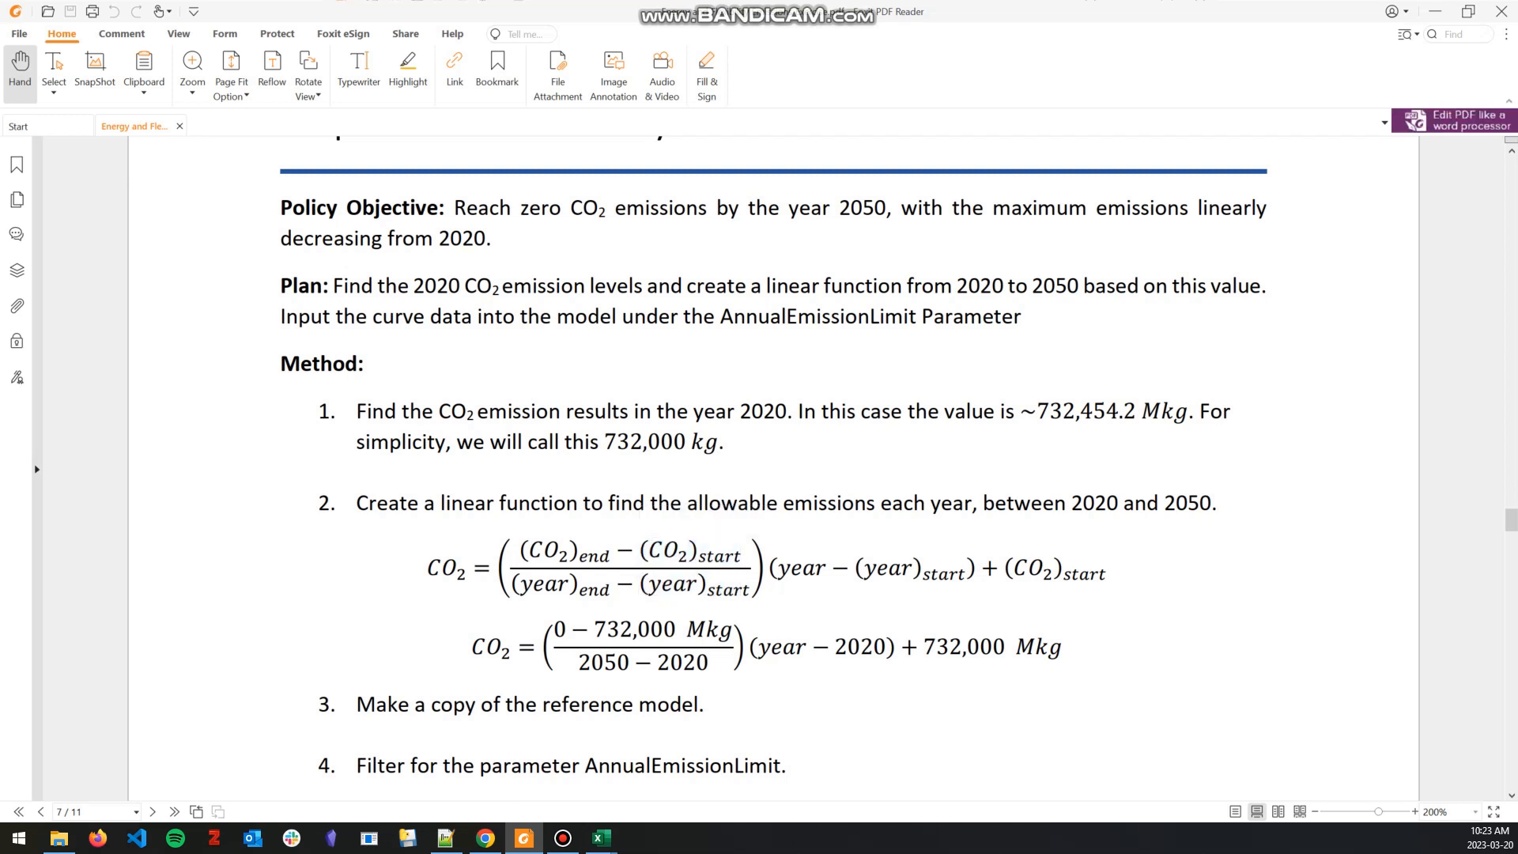
drag(522, 585, 609, 586)
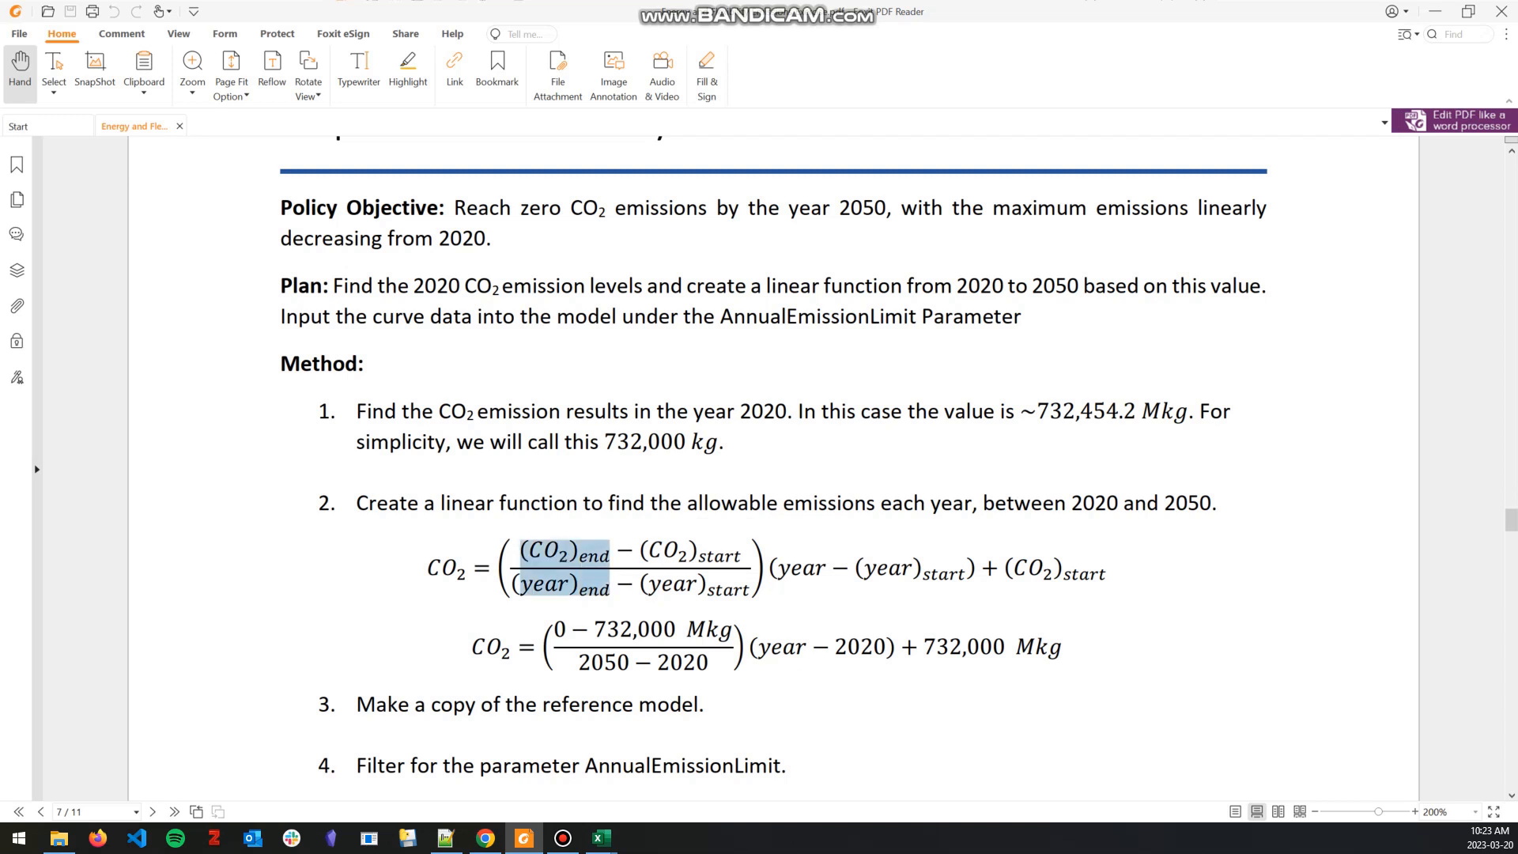
click(609, 585)
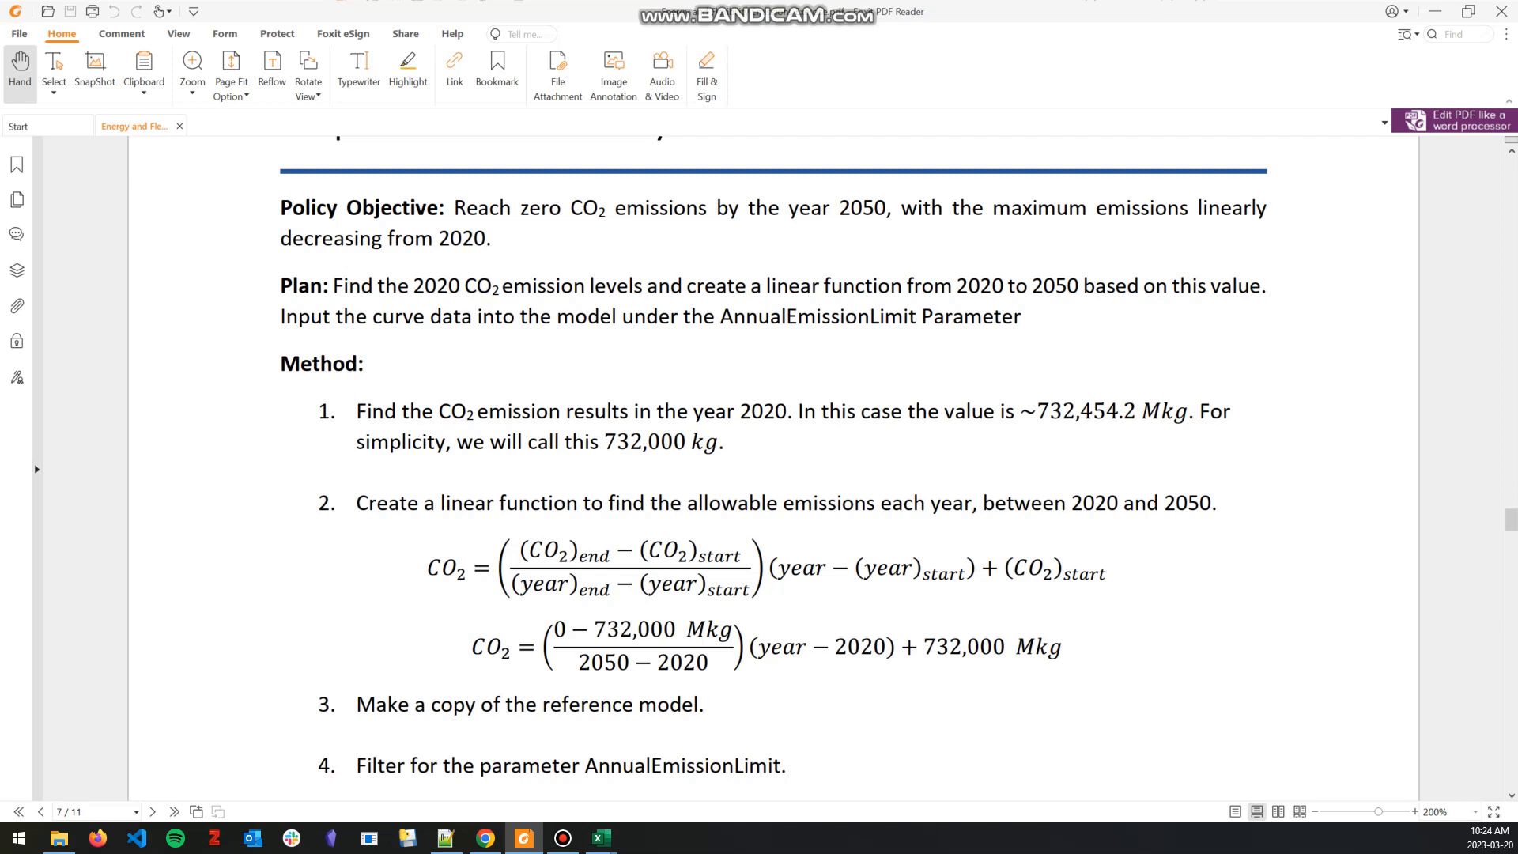
drag(647, 550, 742, 587)
click(742, 586)
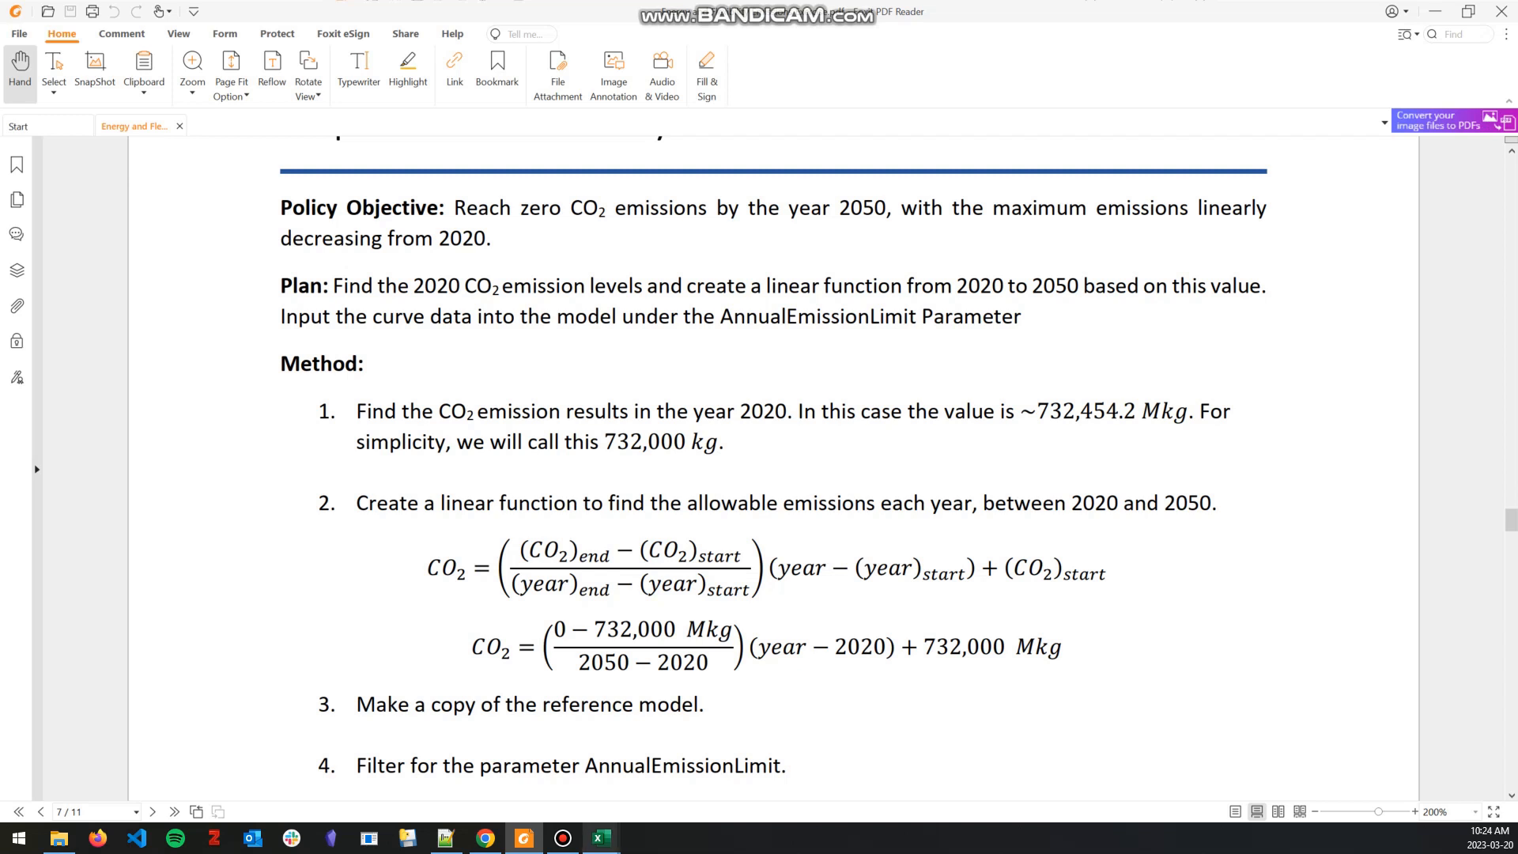
Step: Switch to the Results workbook in Excel and check the Reference CO2 emissions for 2020
mouse_move(602, 838)
click(432, 774)
click(505, 470)
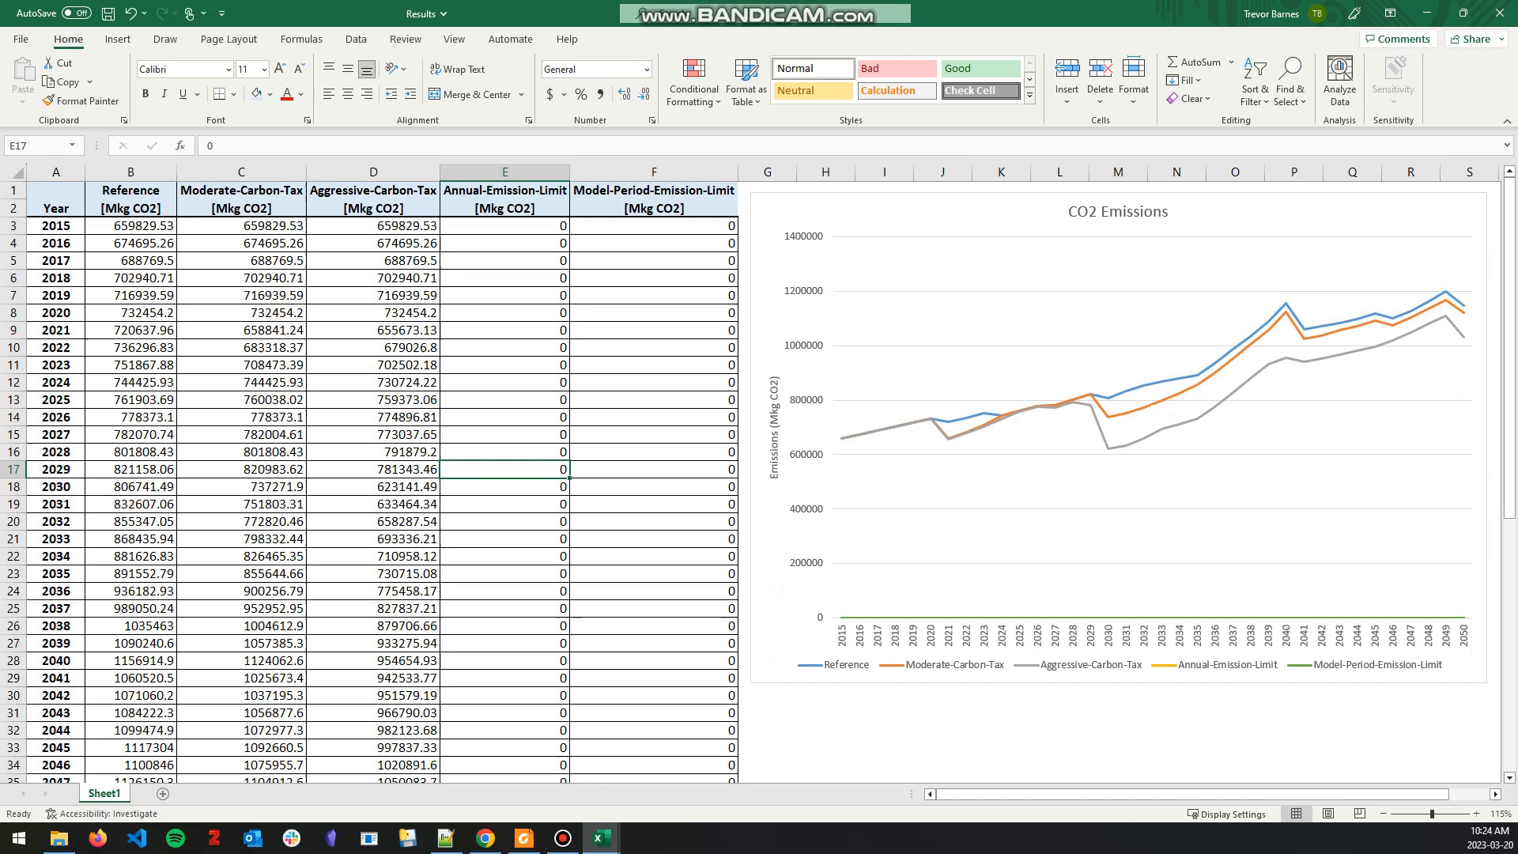
click(131, 313)
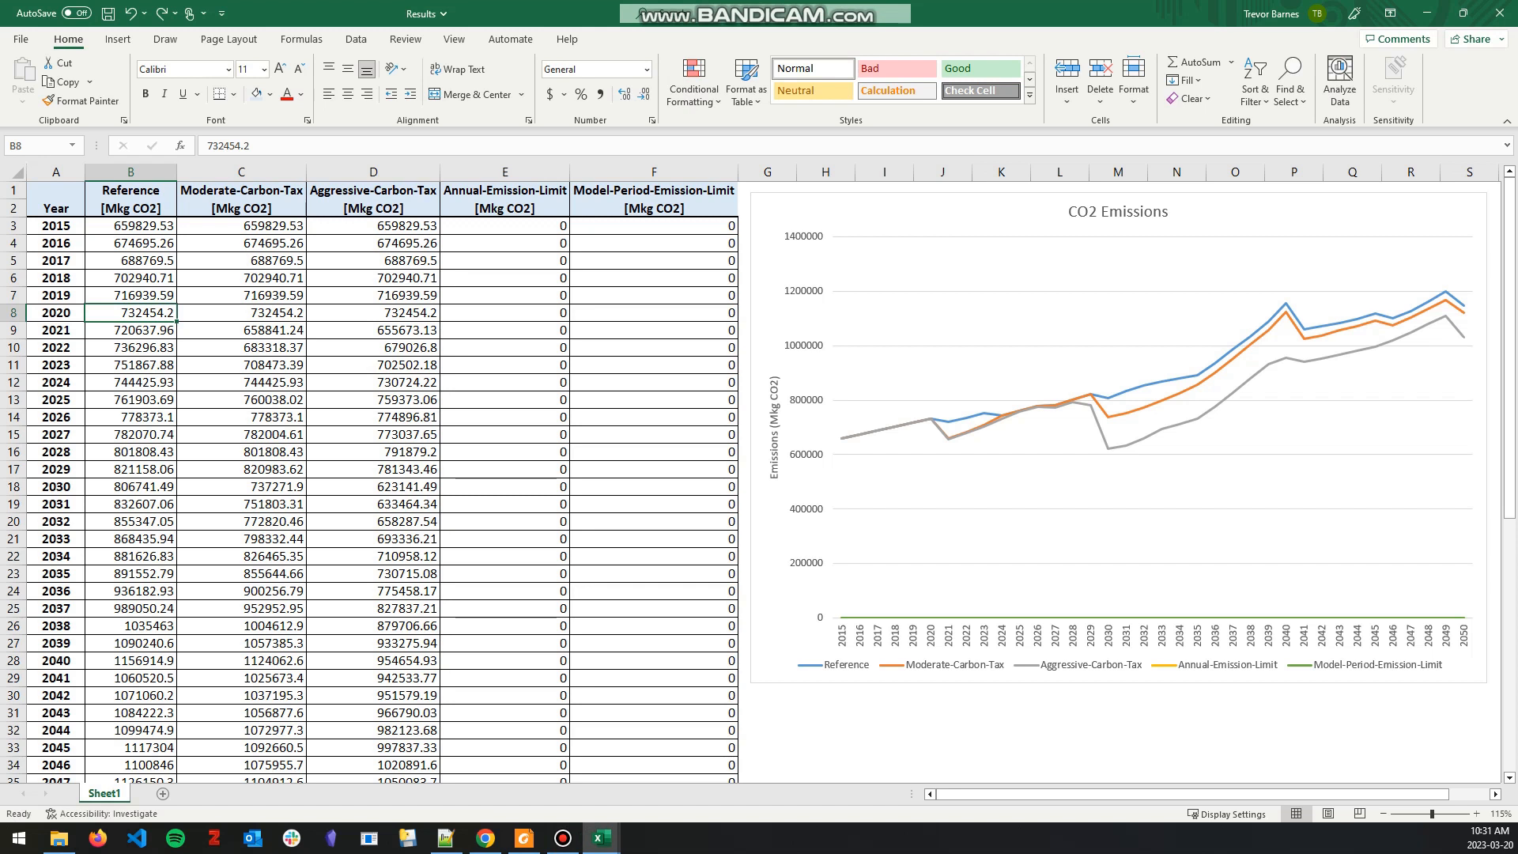
Step: In the EmissionLimit workbook's Parameters table, set CO2_End to 0 and CO2_Start to 732000
mouse_move(603, 839)
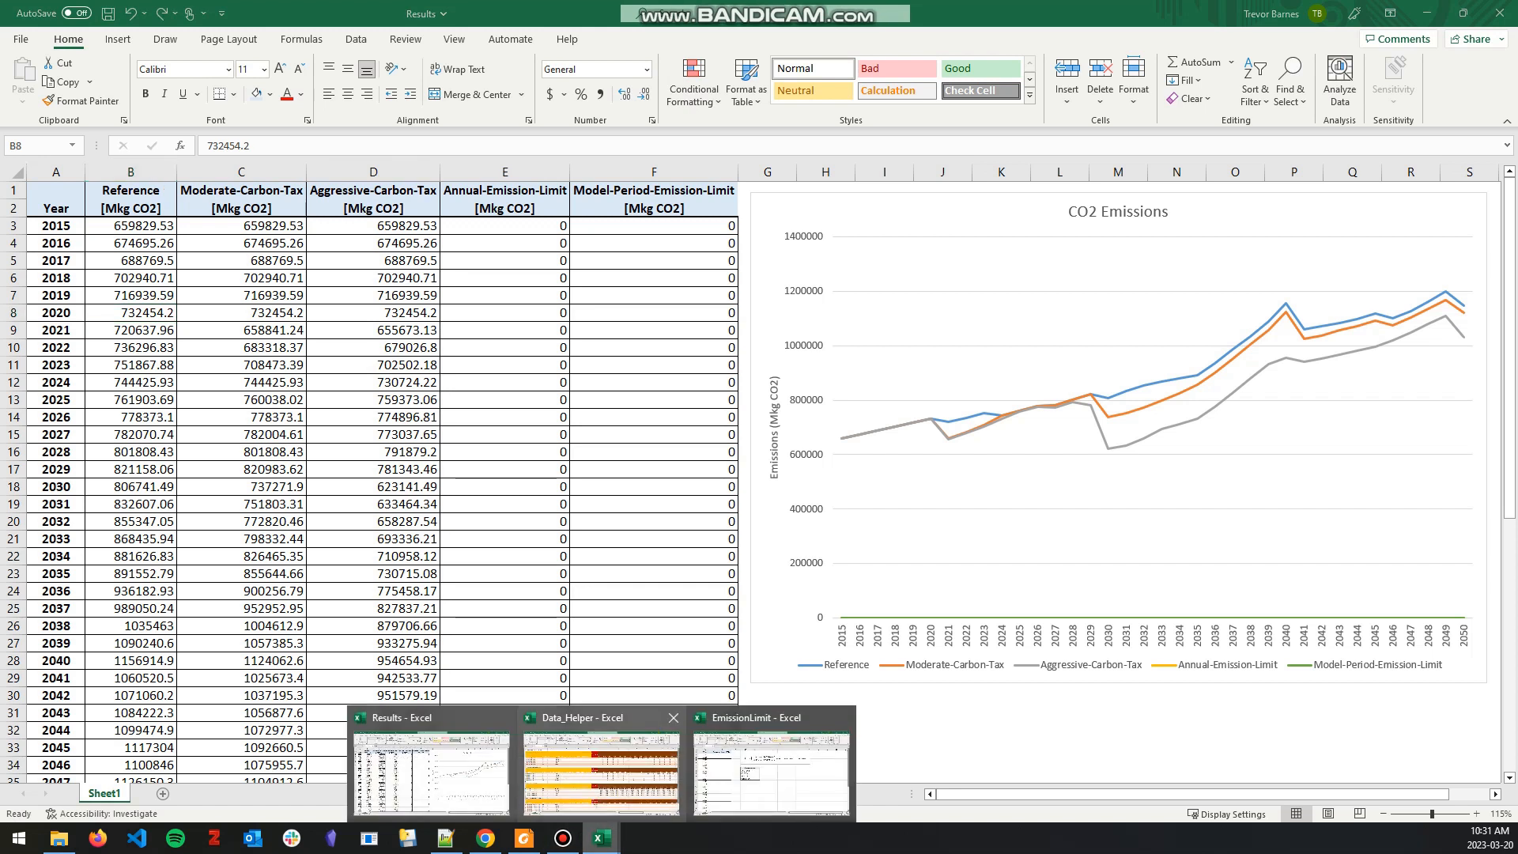
click(772, 771)
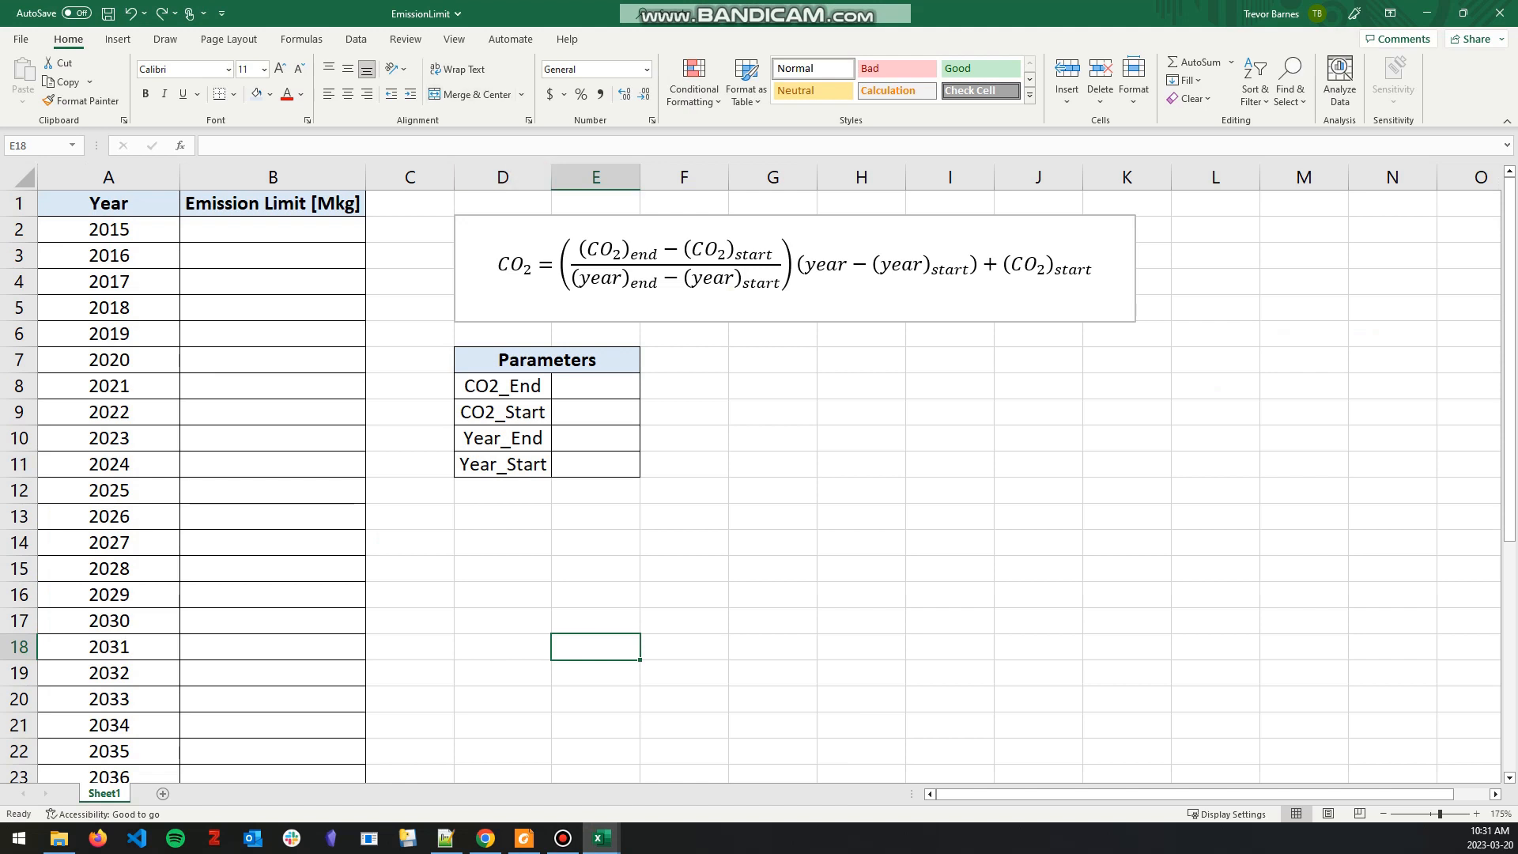
click(500, 264)
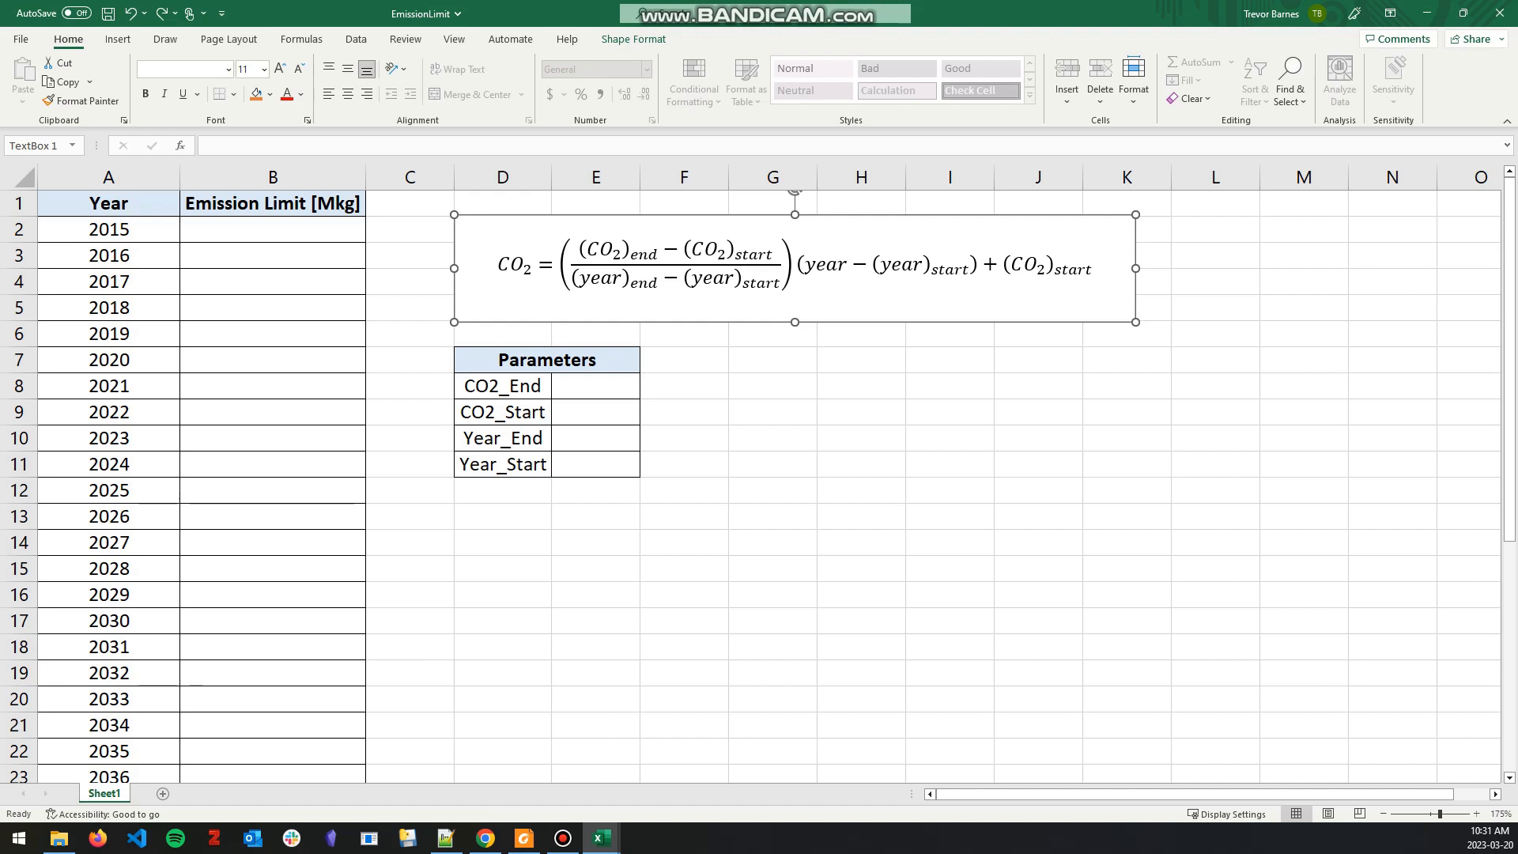
click(595, 386)
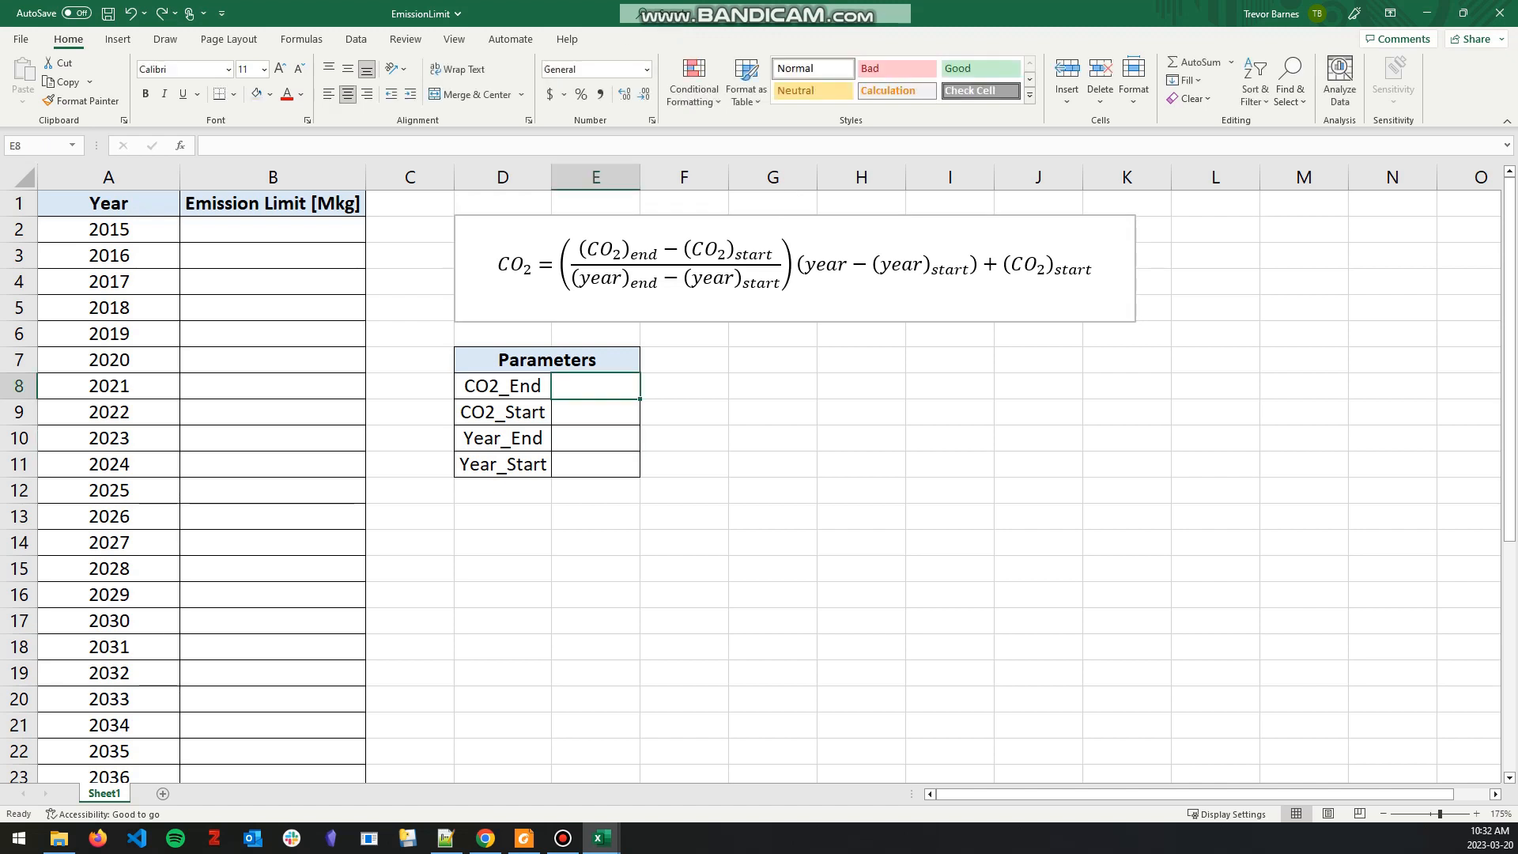
text(0)
key(Return)
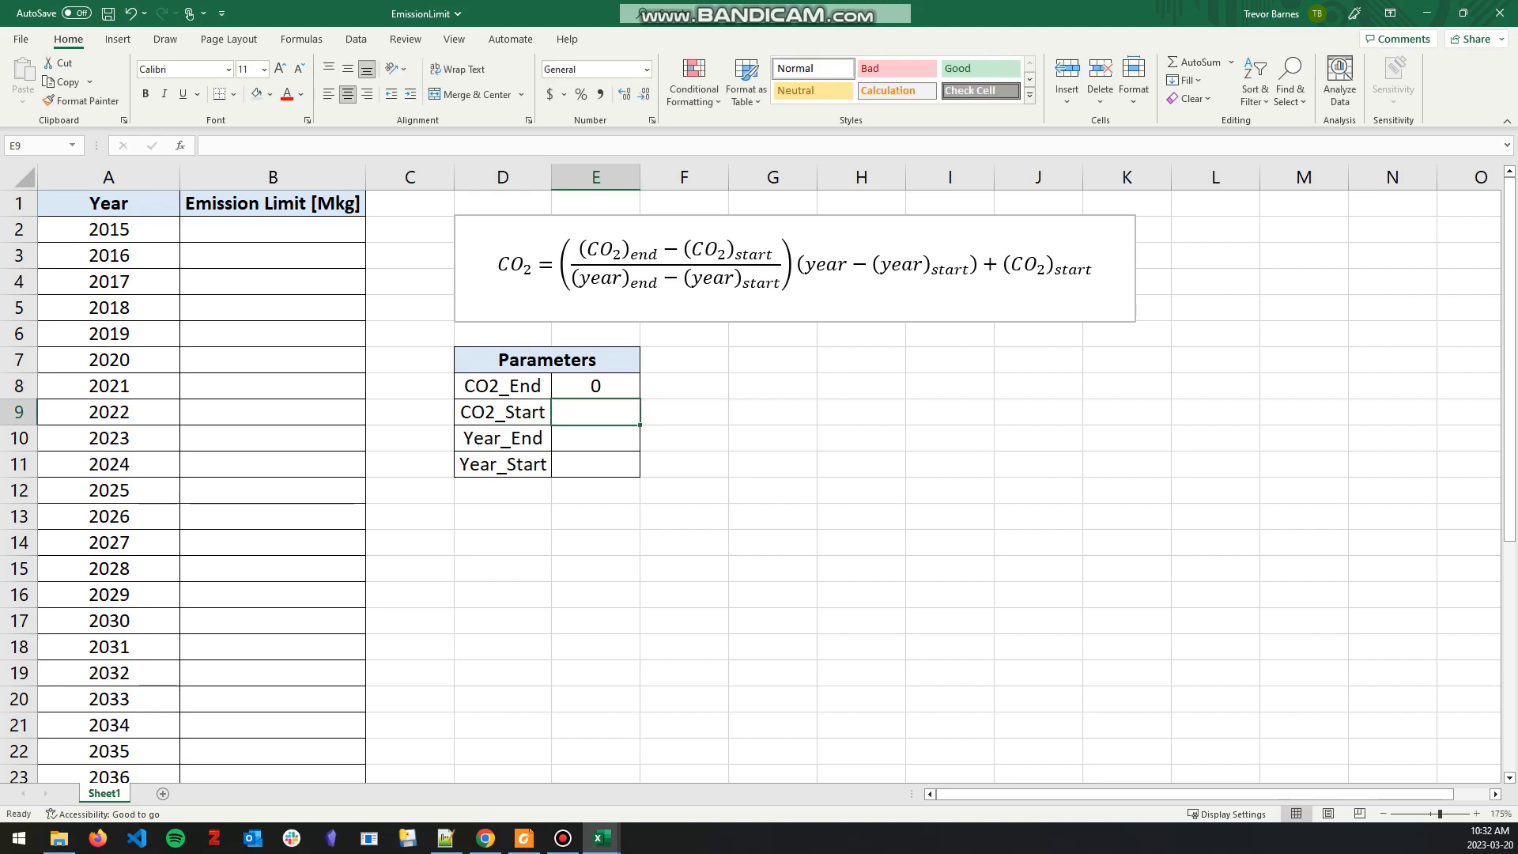
text(732000)
key(Return)
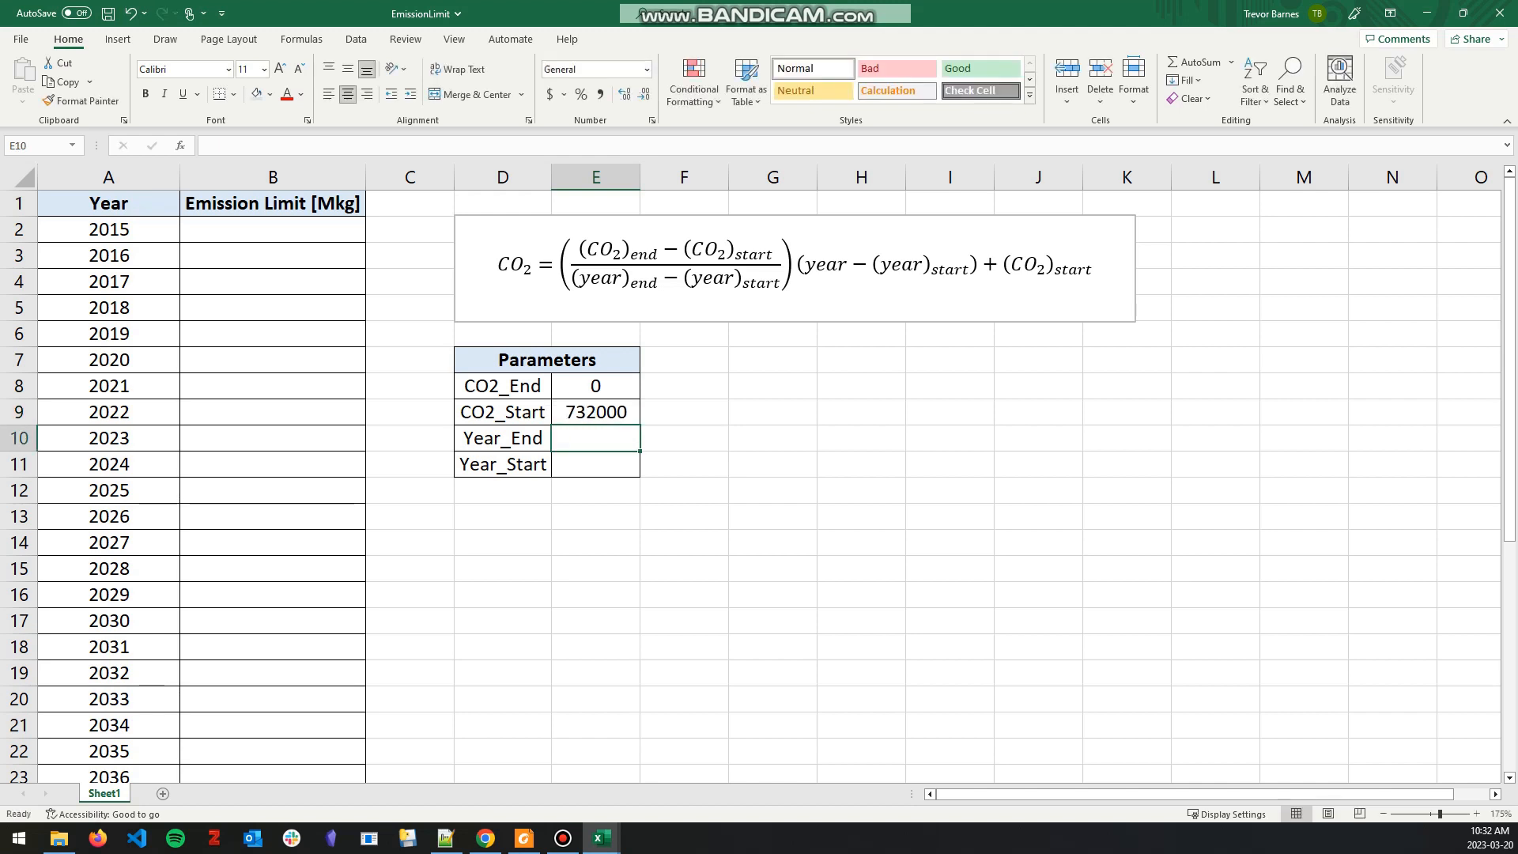
Step: Set Year_End to 2050 and Year_Start to 2020 in the Parameters table
text(2050)
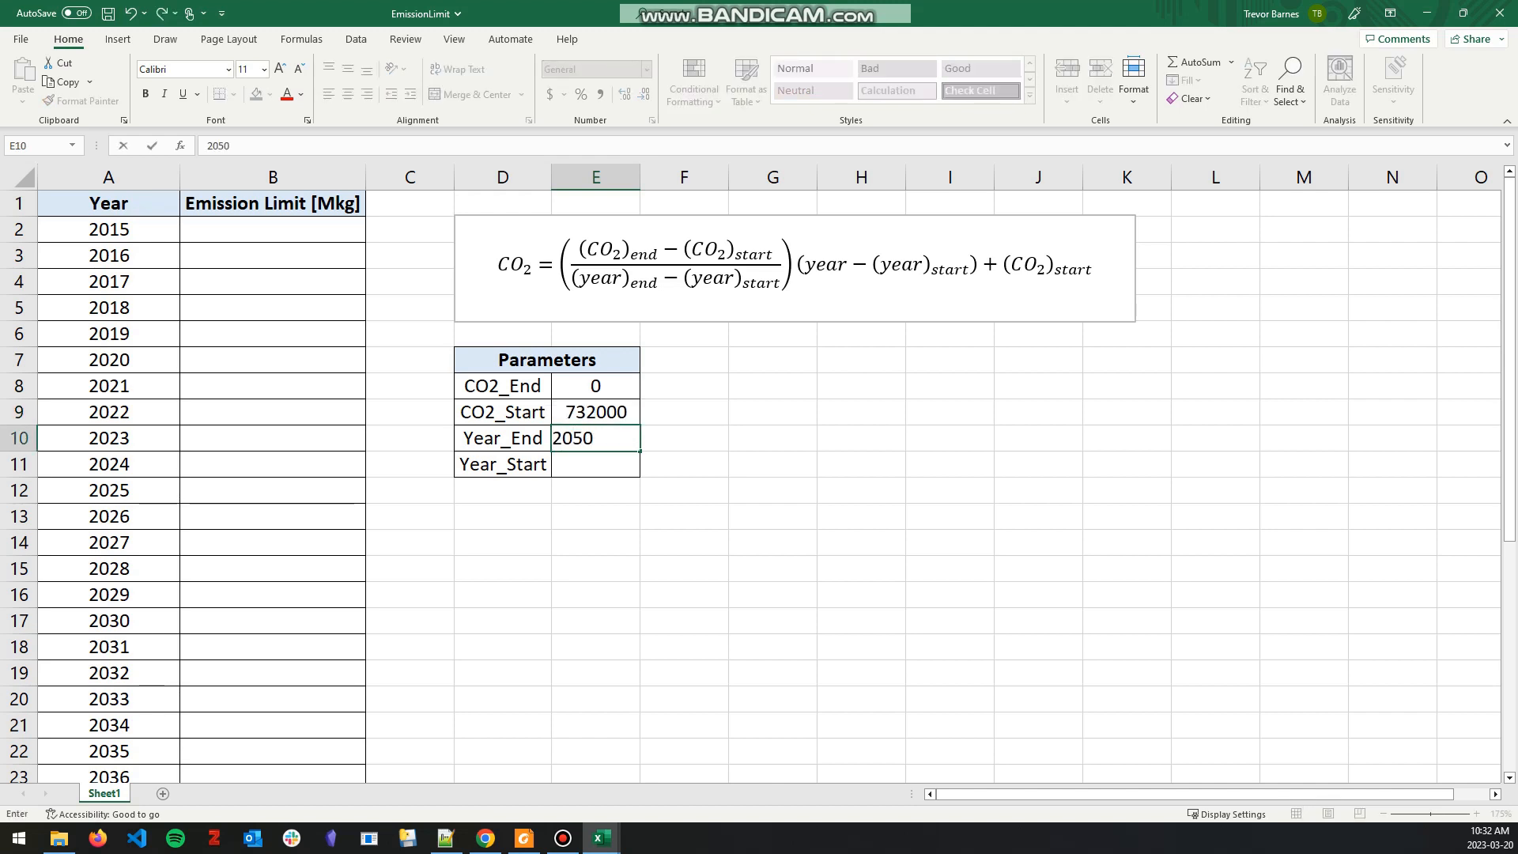
key(Return)
text(2020)
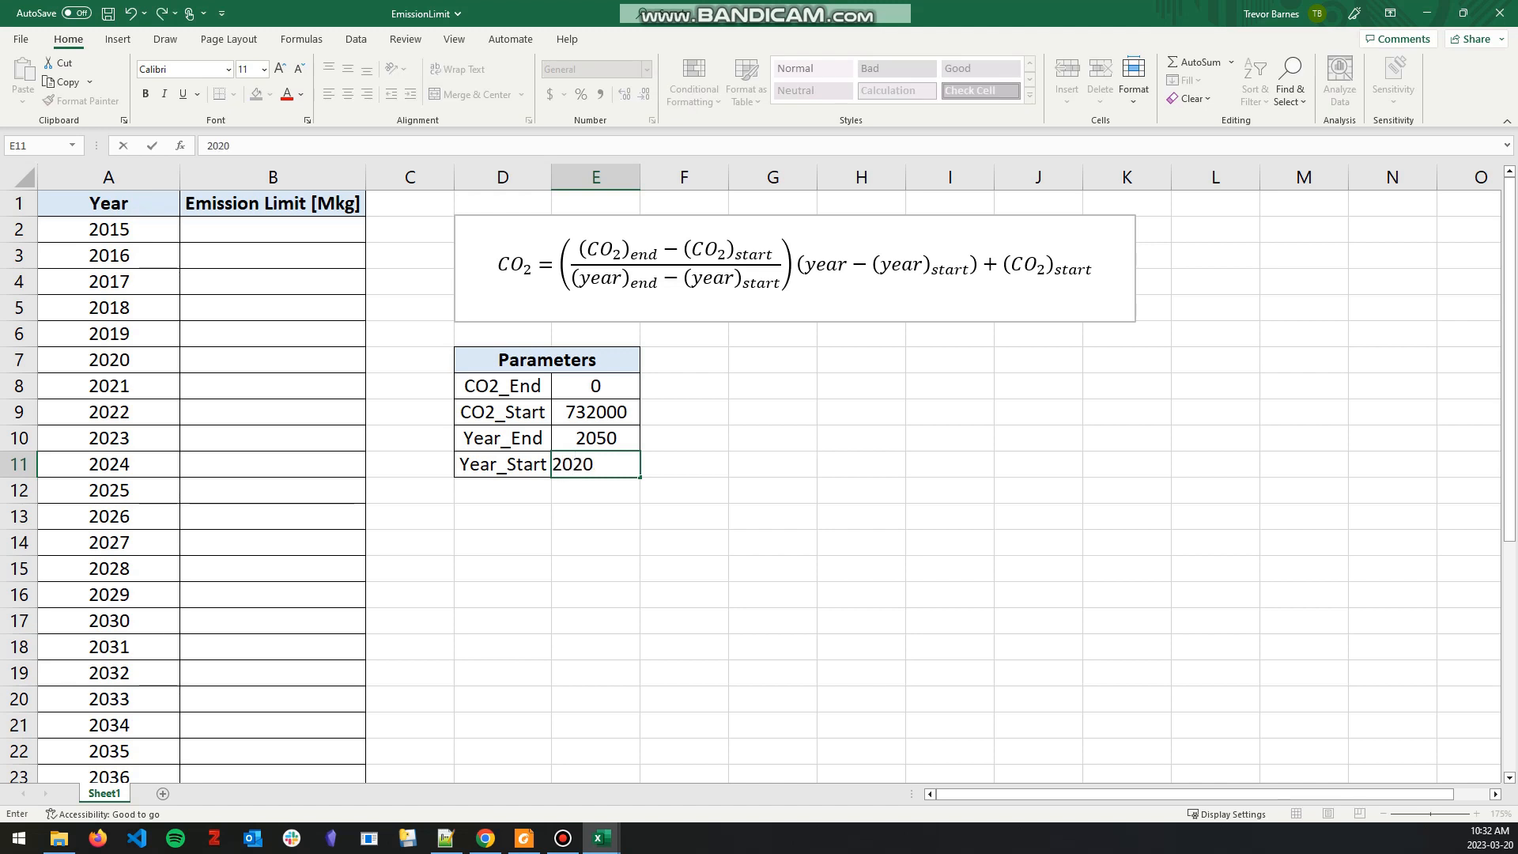
click(685, 412)
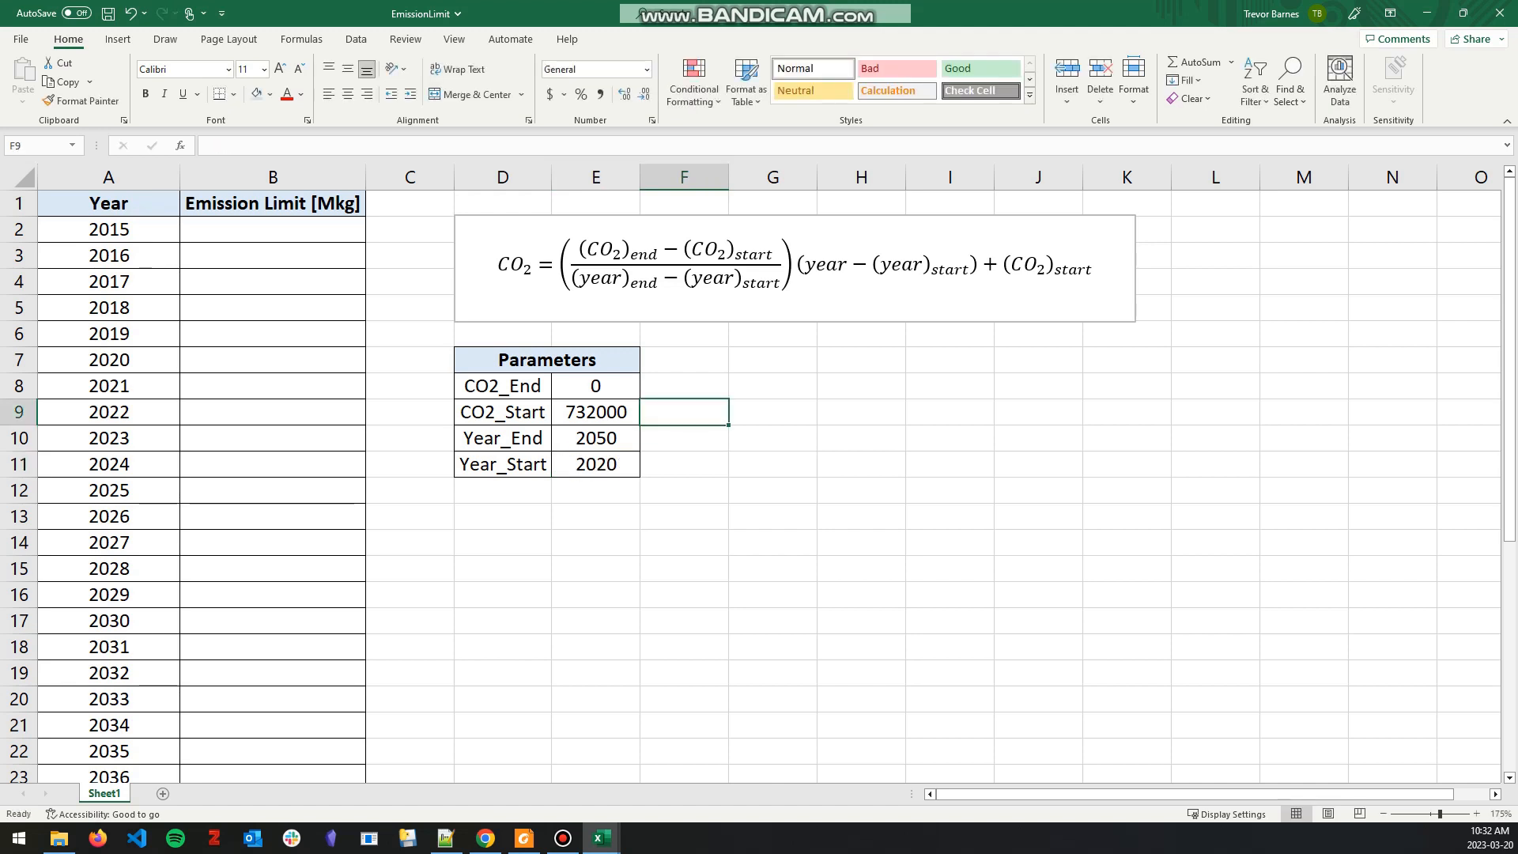
Step: Enter 999999999 as the emission limit for each year from 2015 to 2019
click(273, 229)
click(273, 334)
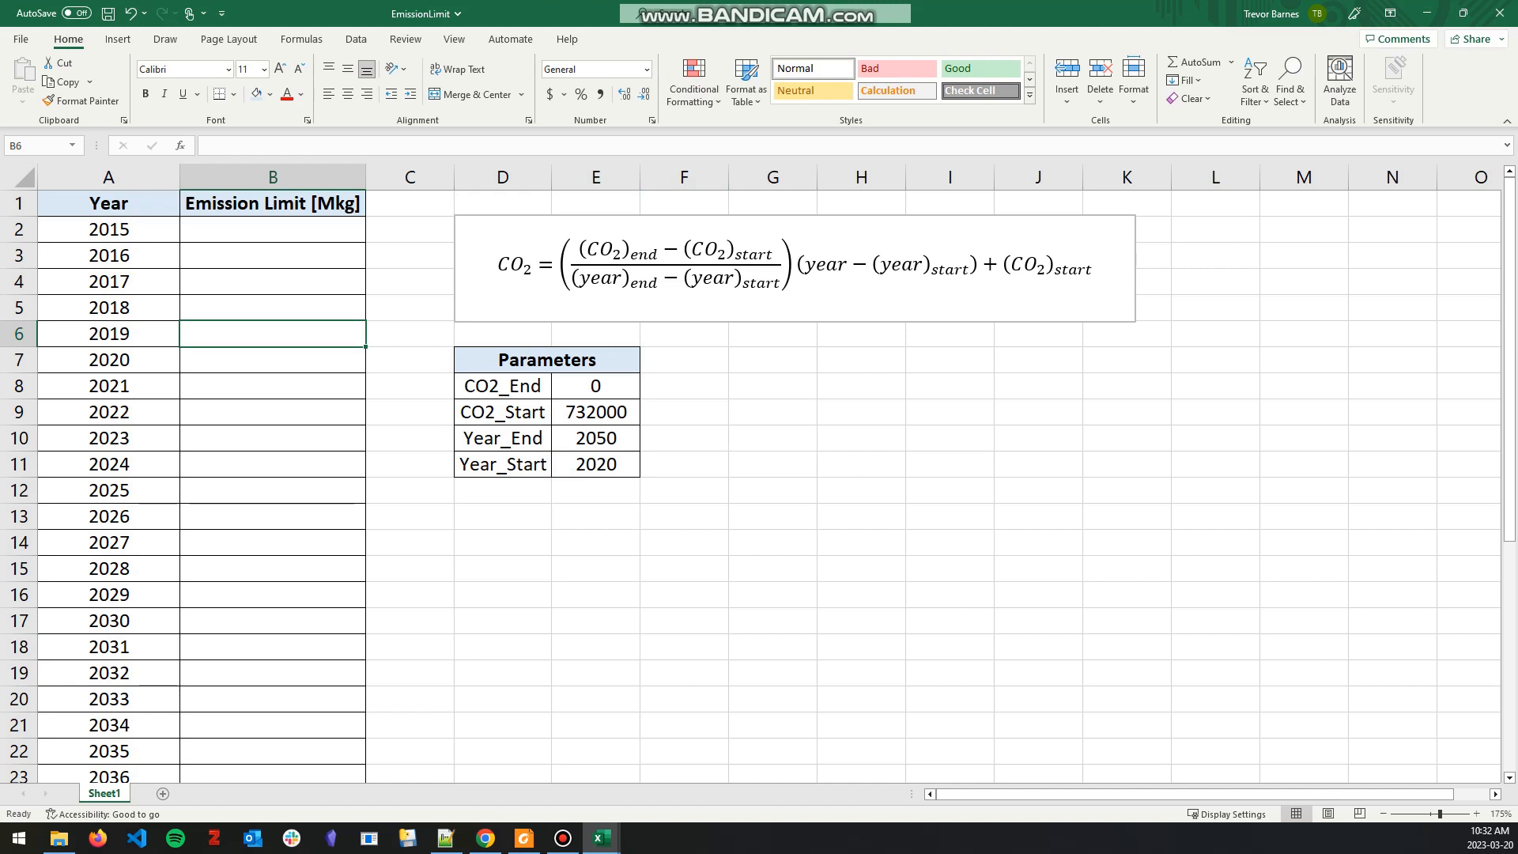
click(273, 229)
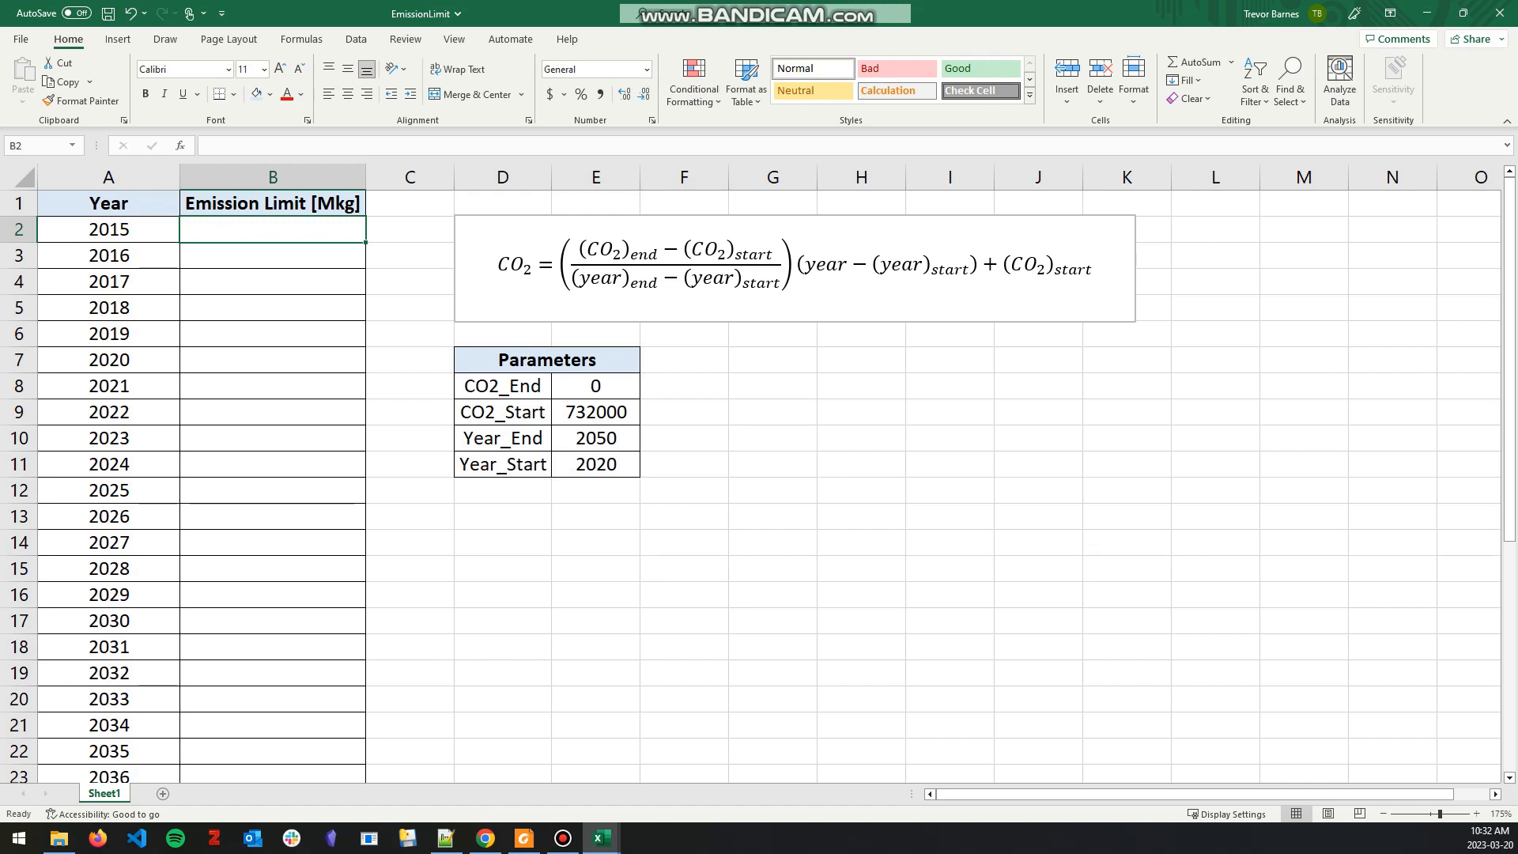
text(999999999)
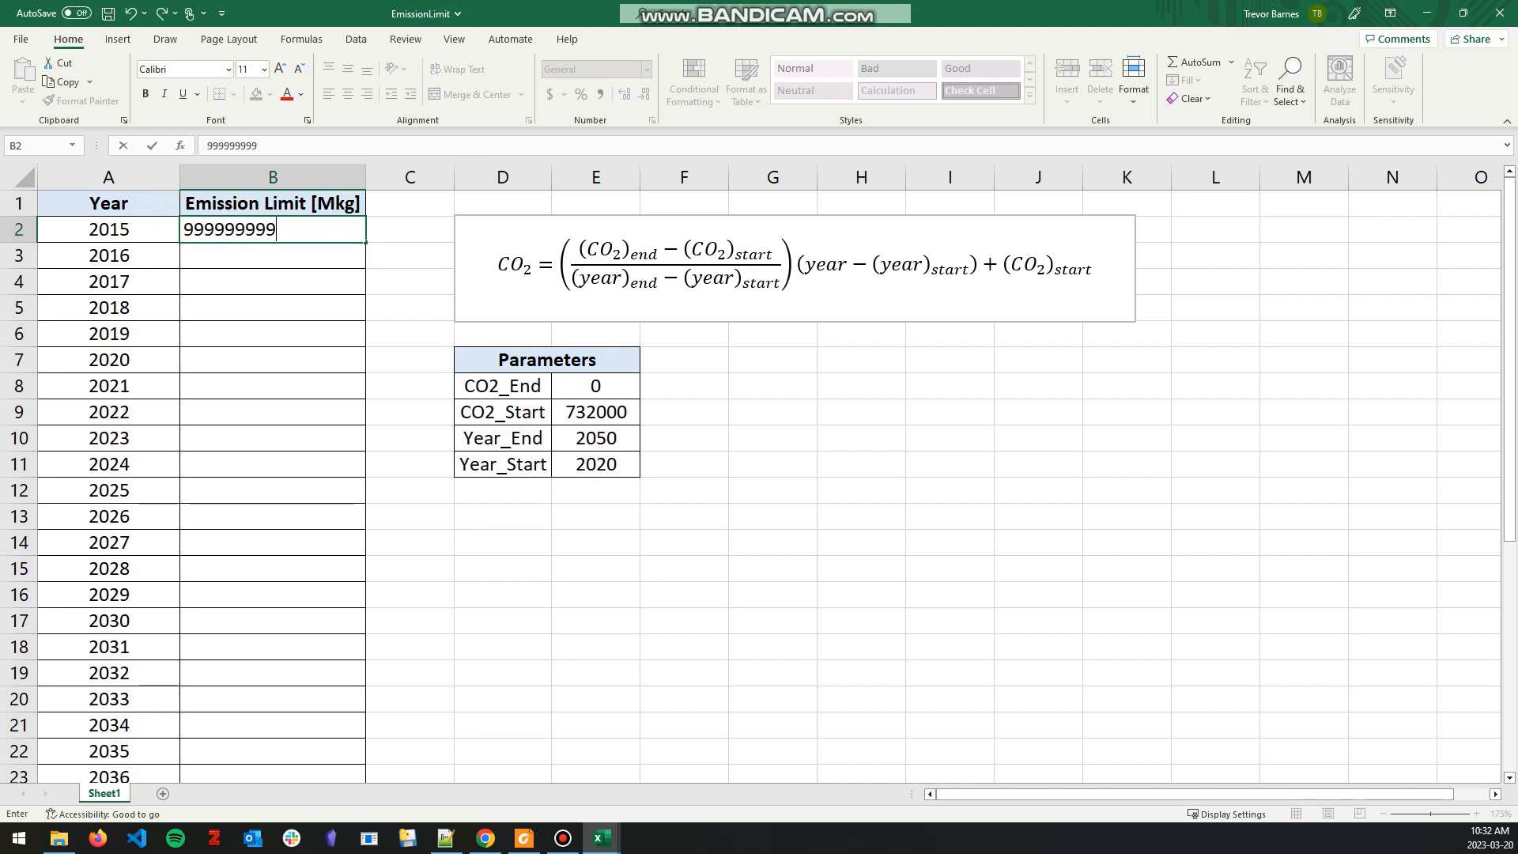
key(ctrl+Return)
drag(365, 242, 368, 342)
click(409, 282)
Step: Begin the 2020 emission limit formula with CO2_End minus CO2_Start as absolute references, =(($E$8-$E$9
click(273, 361)
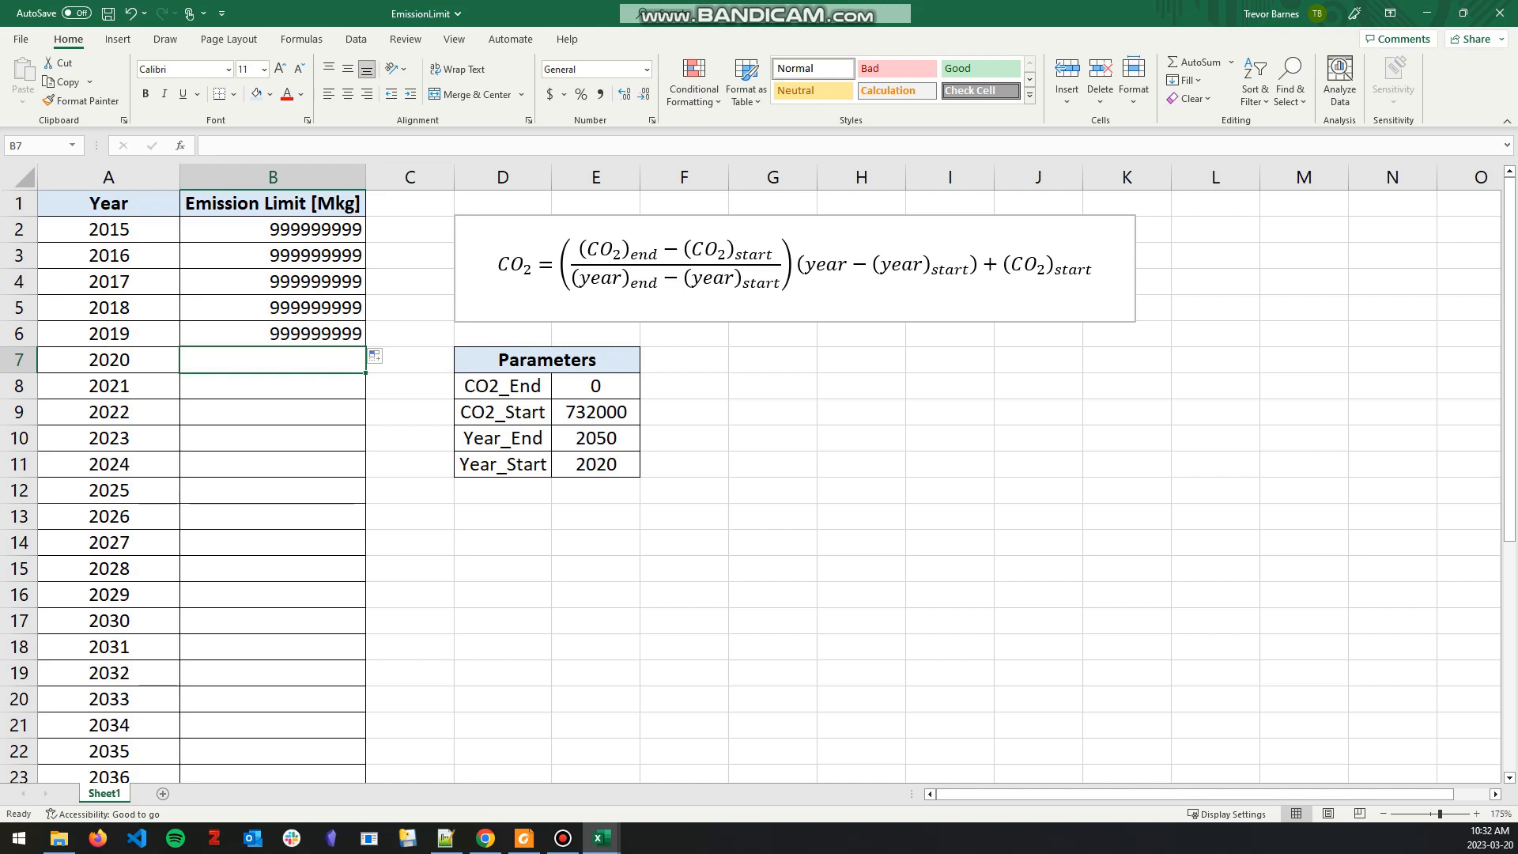
drag(547, 360, 596, 465)
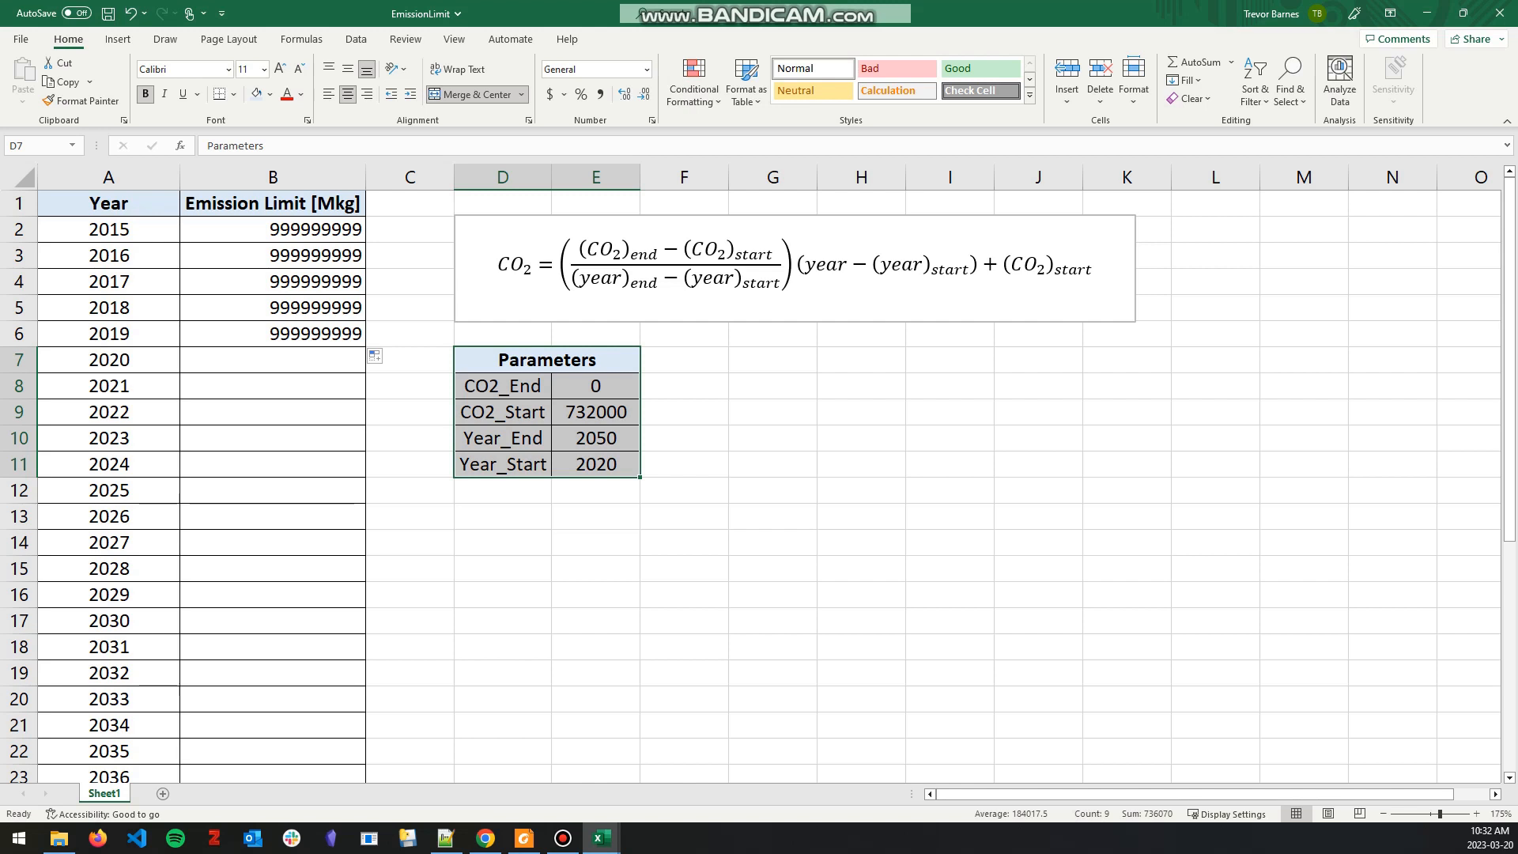
click(273, 360)
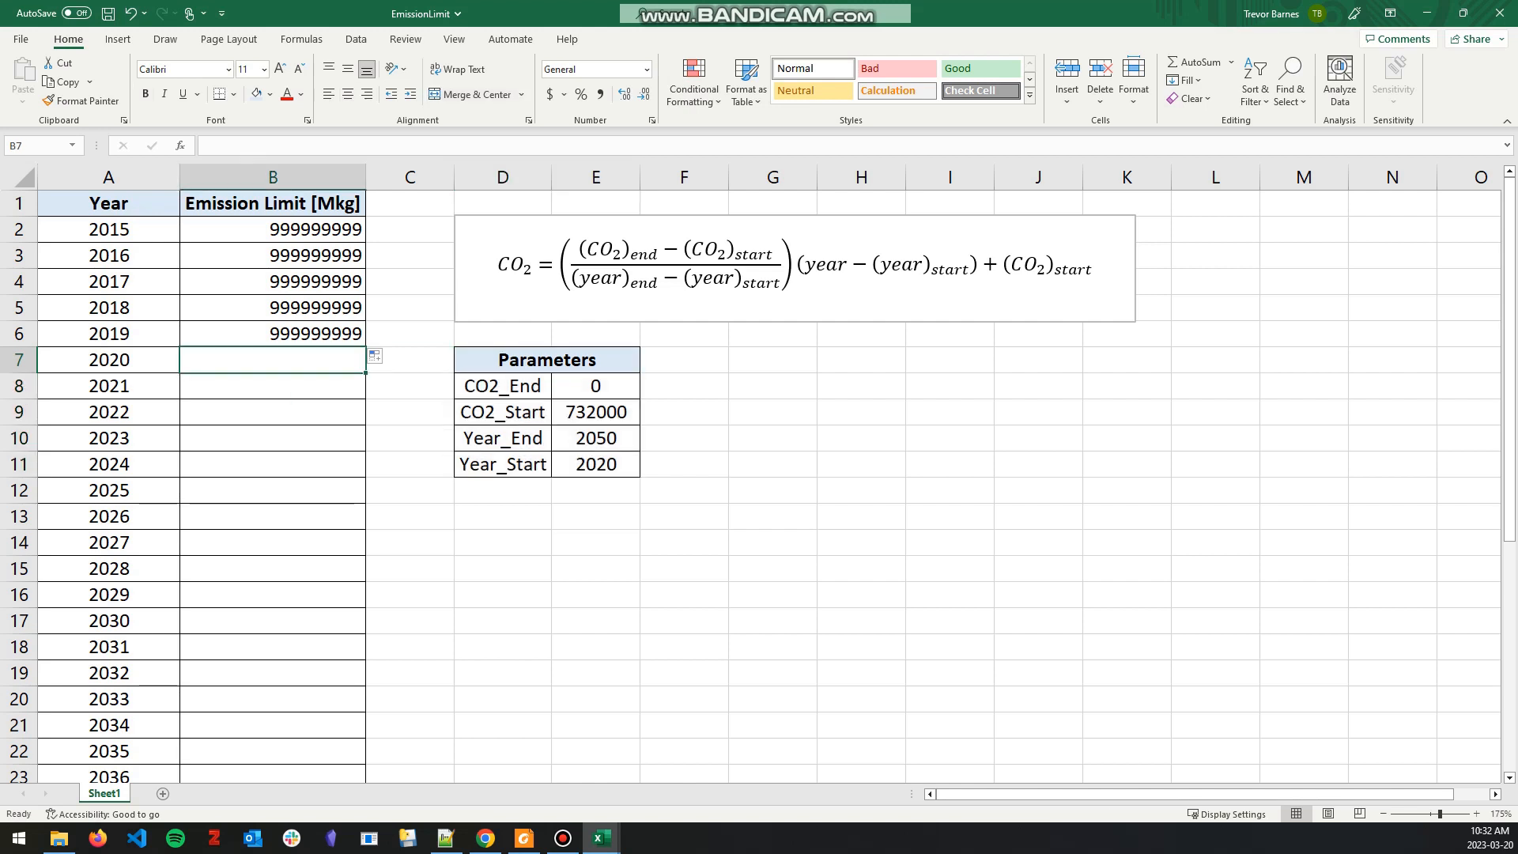
text(=(()
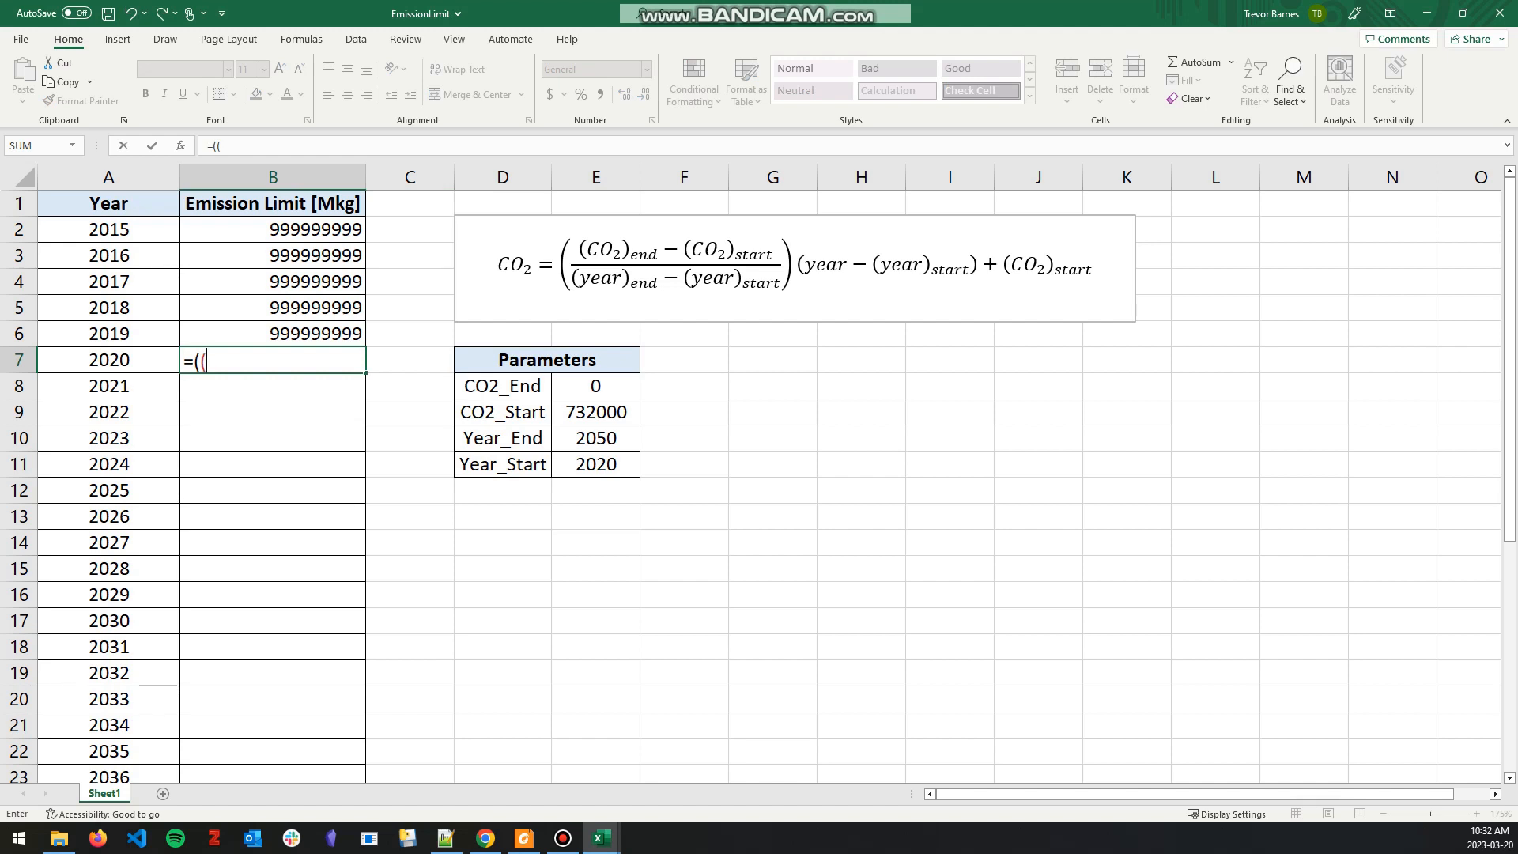
click(597, 386)
key(F4)
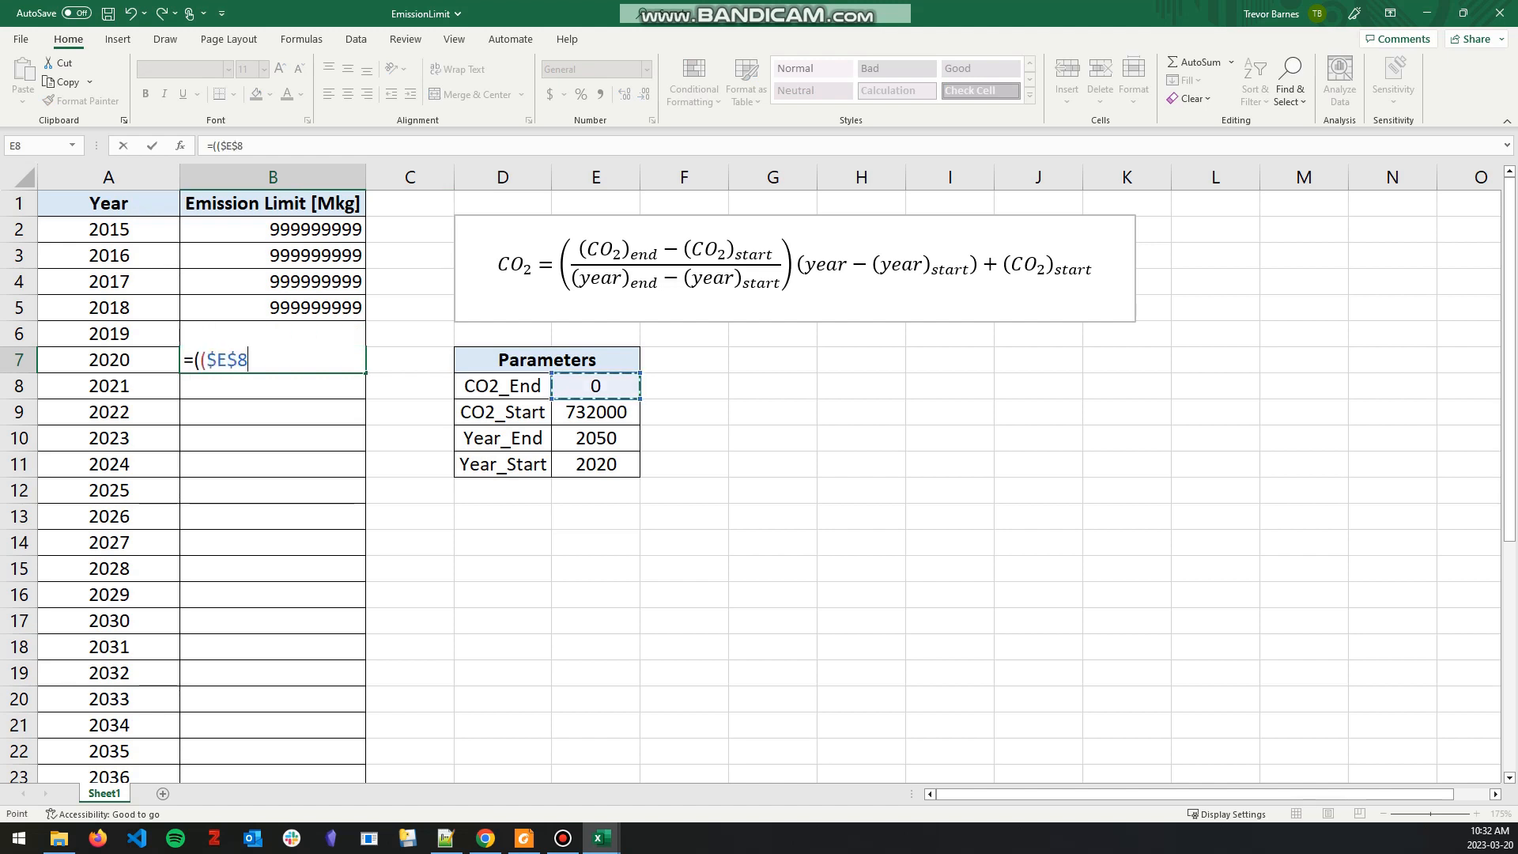
text(-)
click(597, 412)
key(F4)
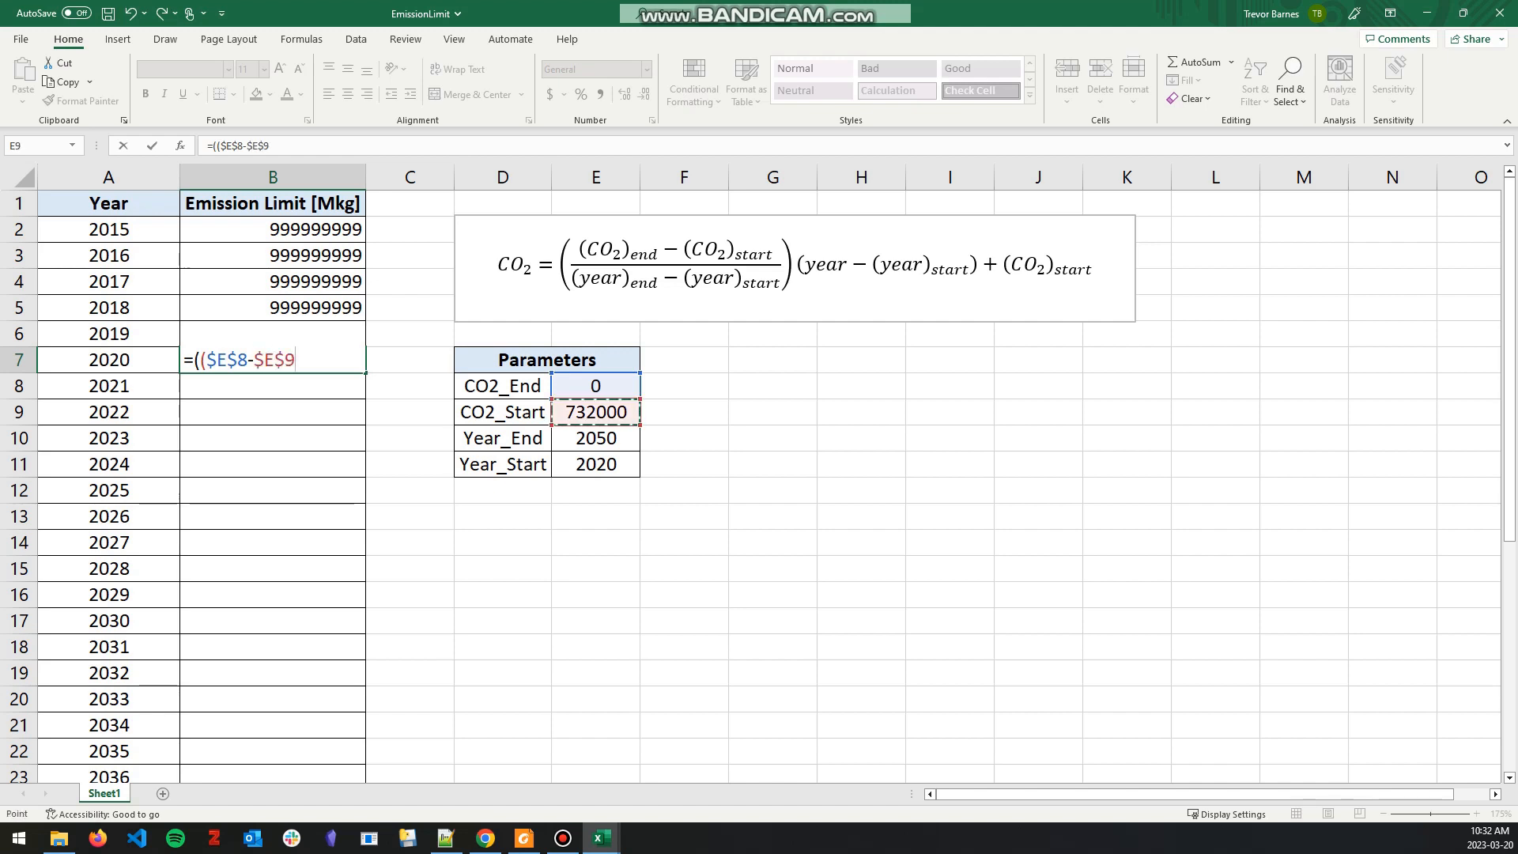
Step: Divide the CO2 difference in the 2020 formula by Year_End minus Year_Start, using absolute references ($E$10-$E$11)
text()/)
click(596, 438)
key(BackSpace)
key(BackSpace)
key(BackSpace)
text(()
click(596, 438)
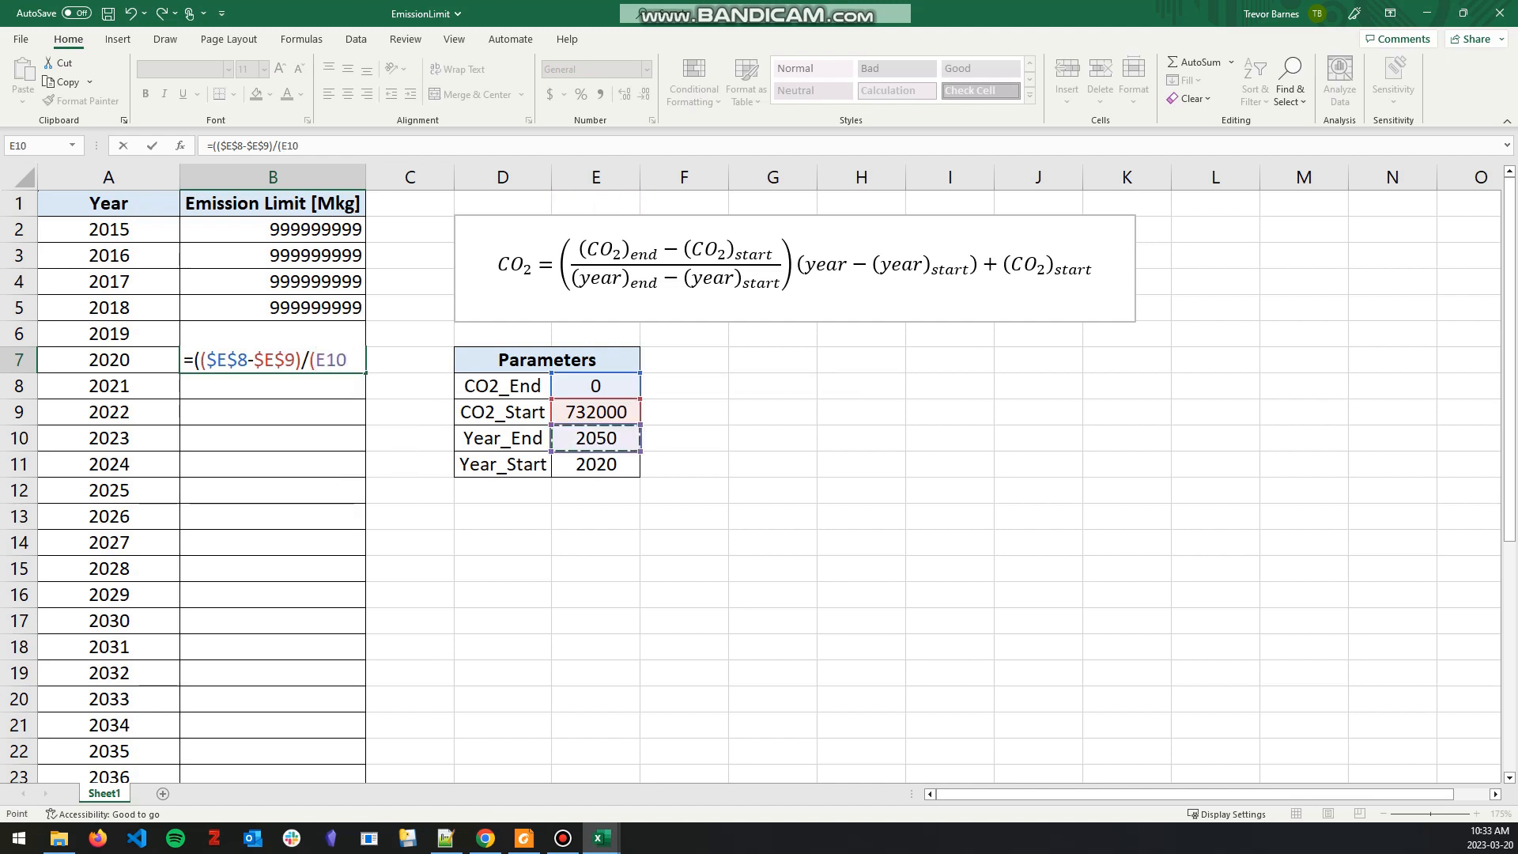
key(F4)
text(-)
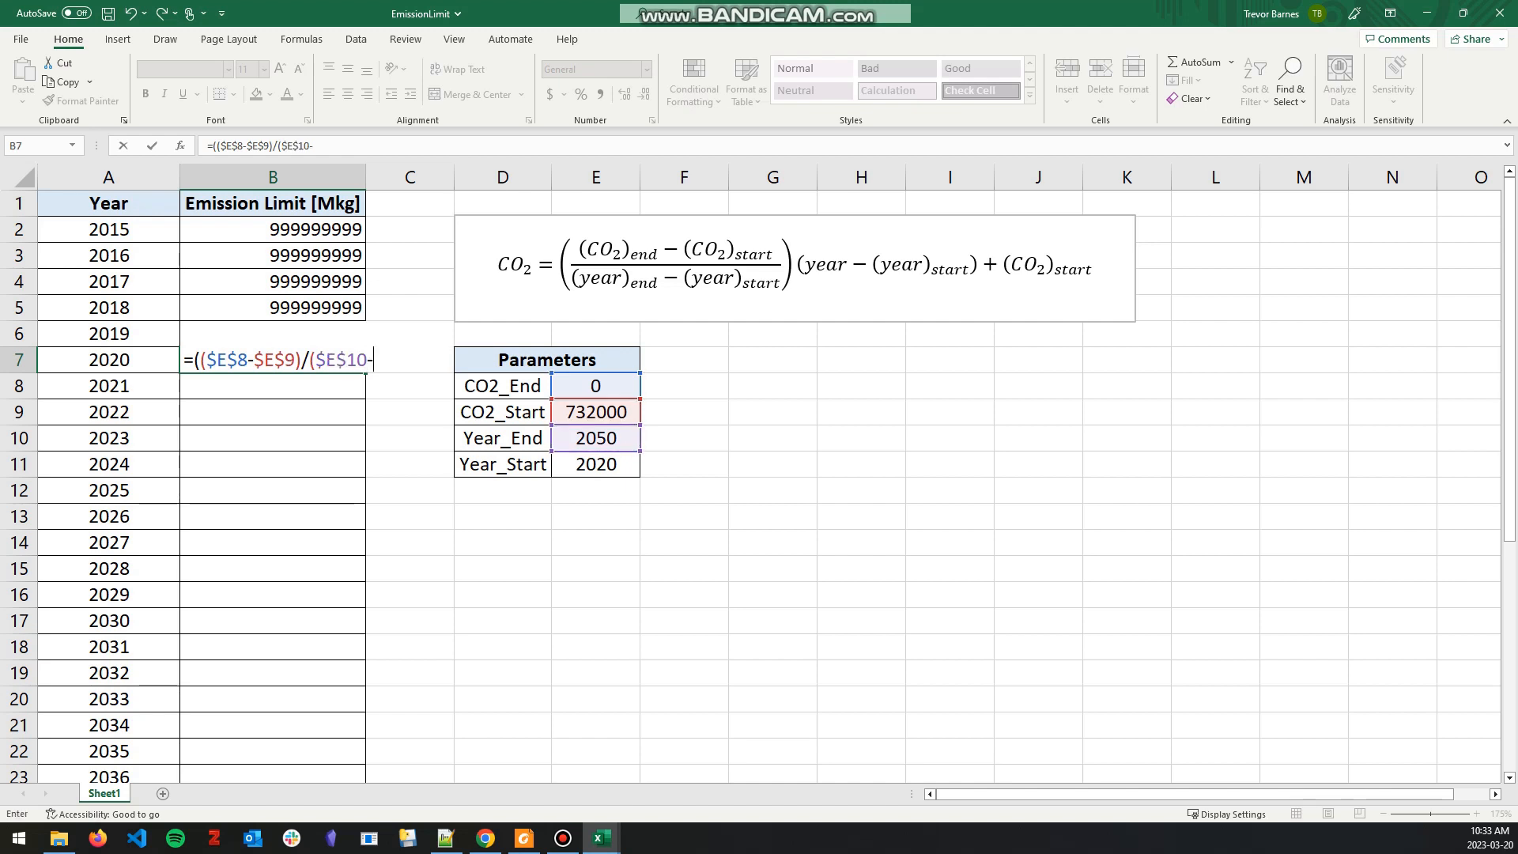
click(596, 464)
key(F4)
text()))
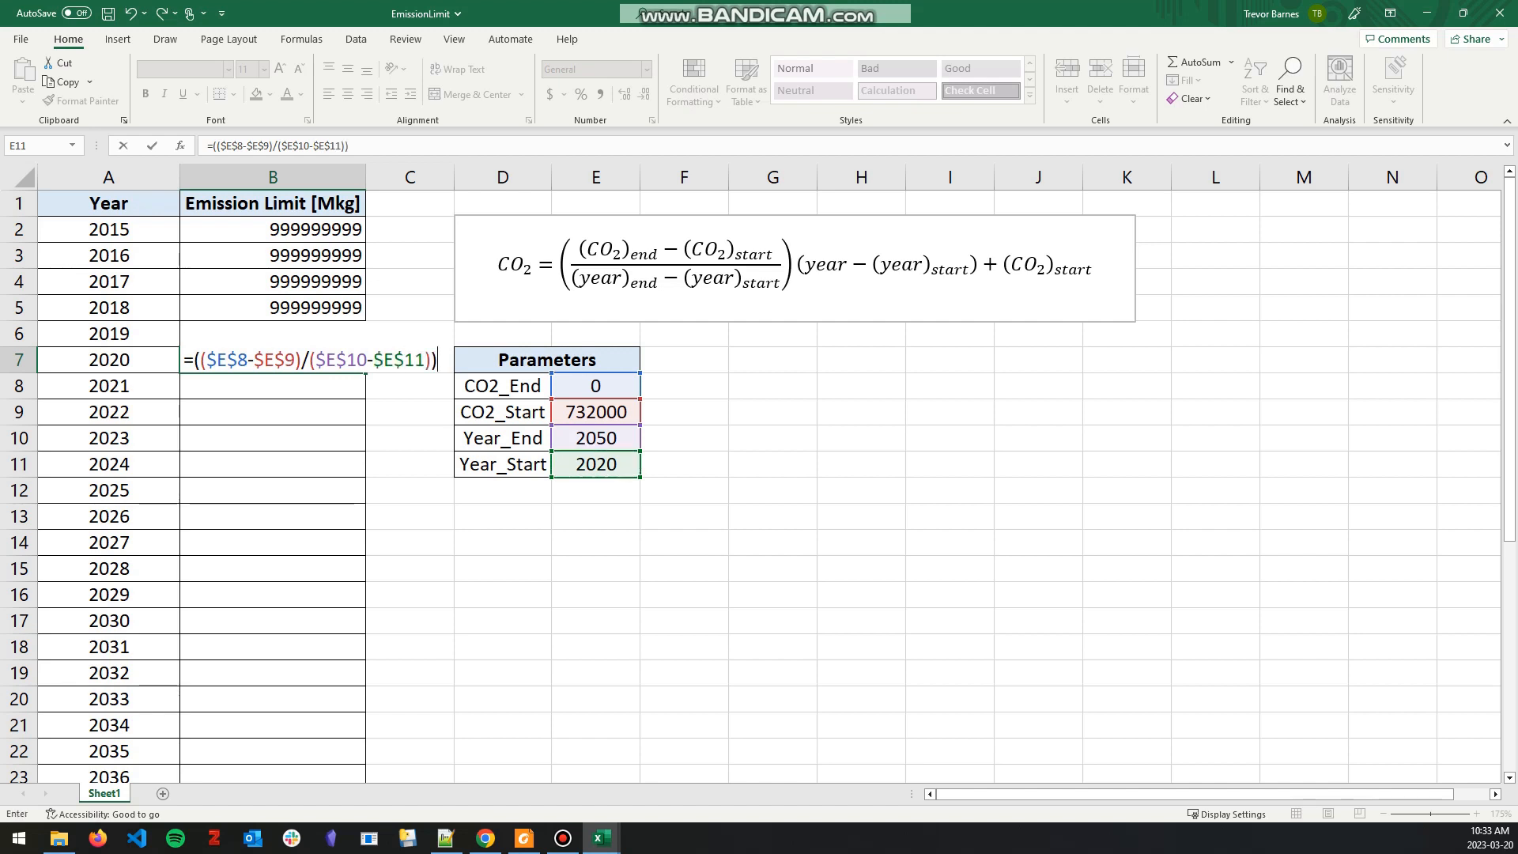
text(*()
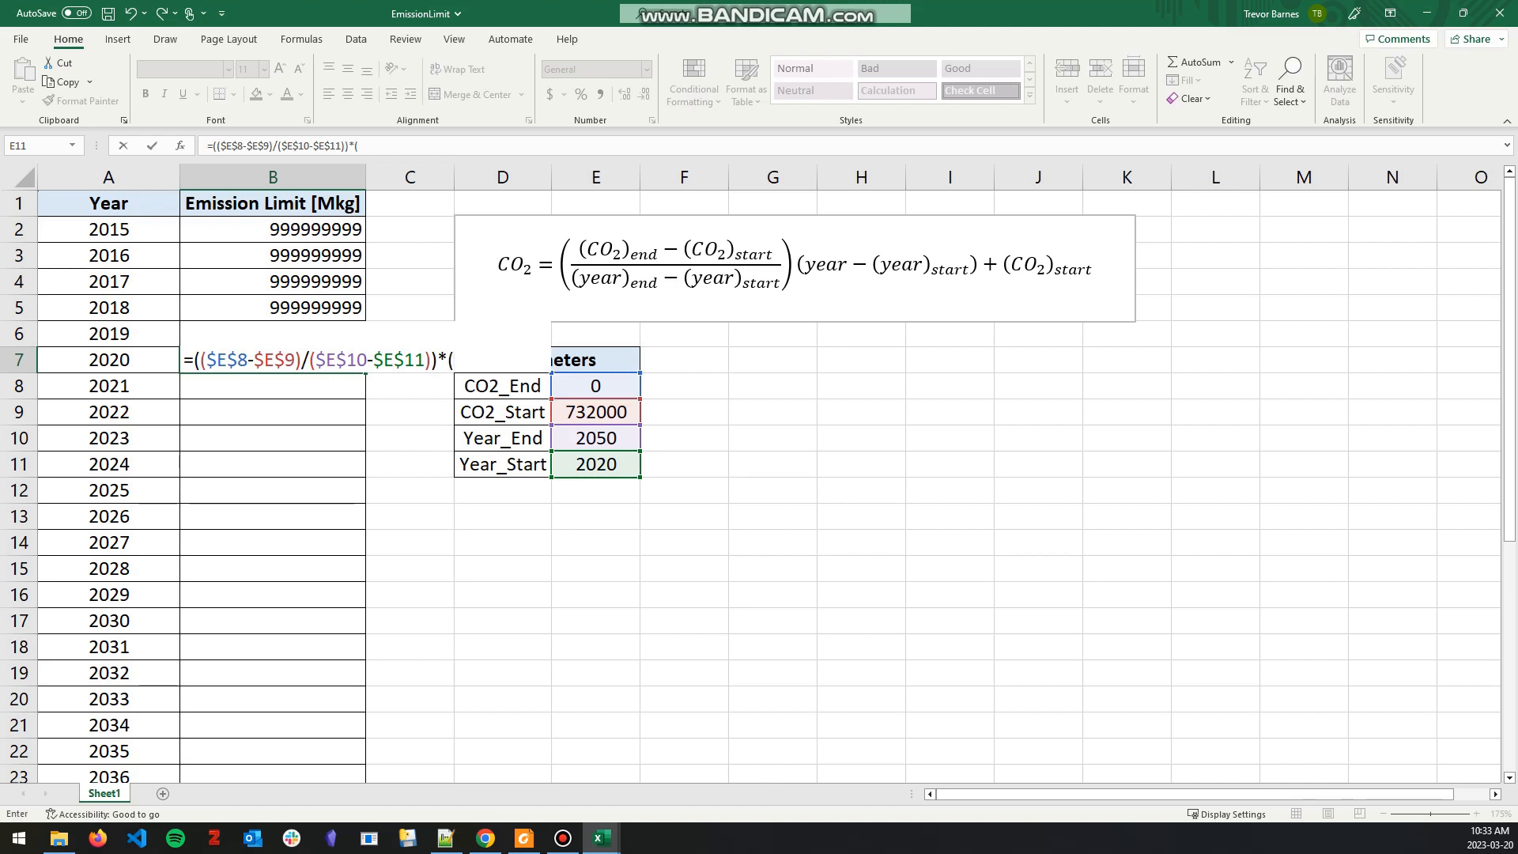
Step: Complete the 2020 formula by multiplying by (A7-$E$11) and adding CO2_Start as $E$9
key(Left)
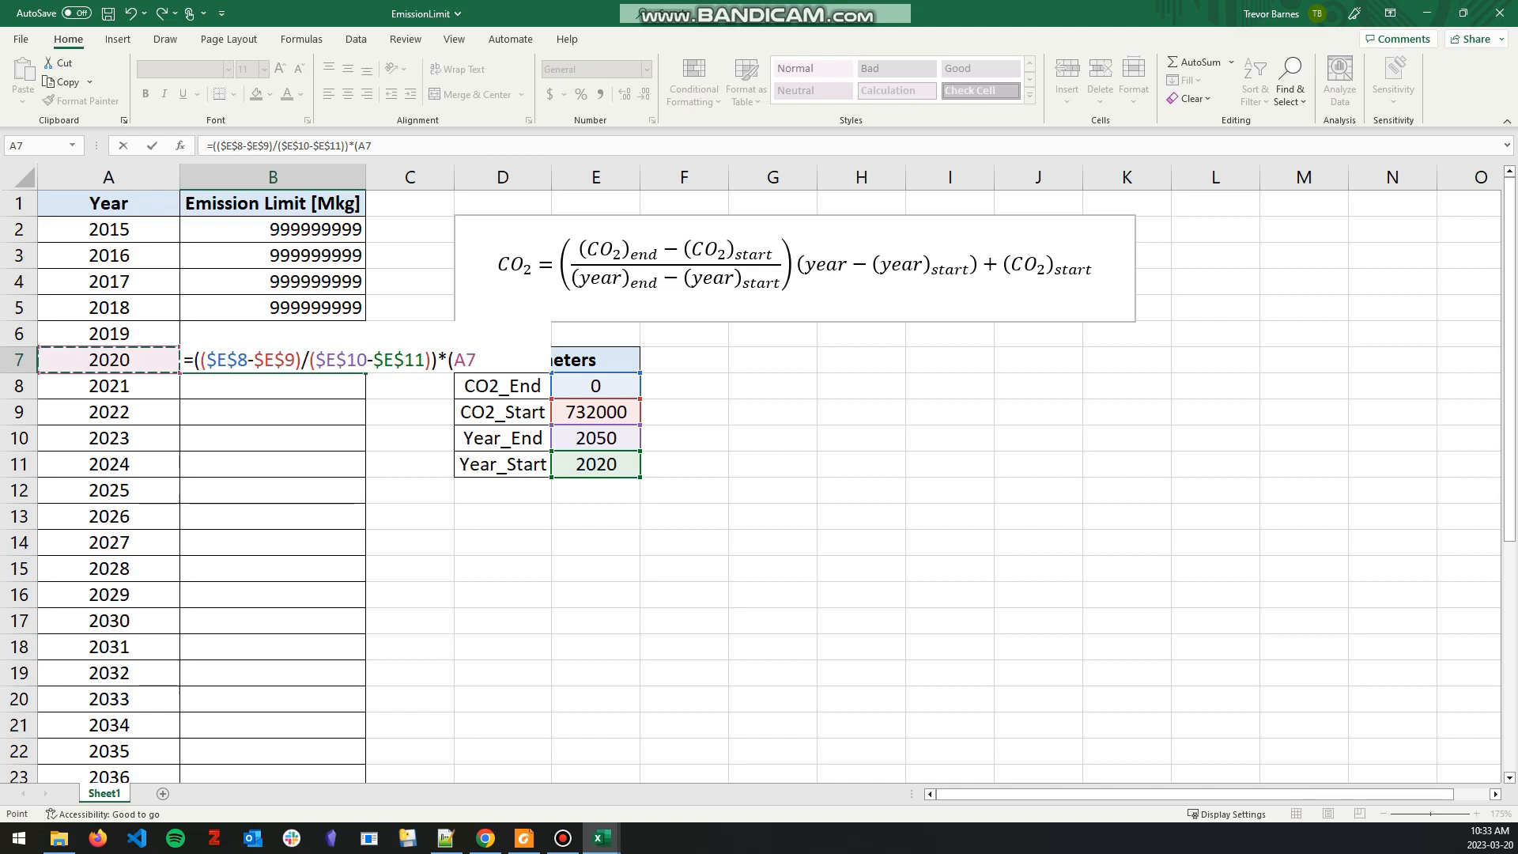
text(-)
click(596, 464)
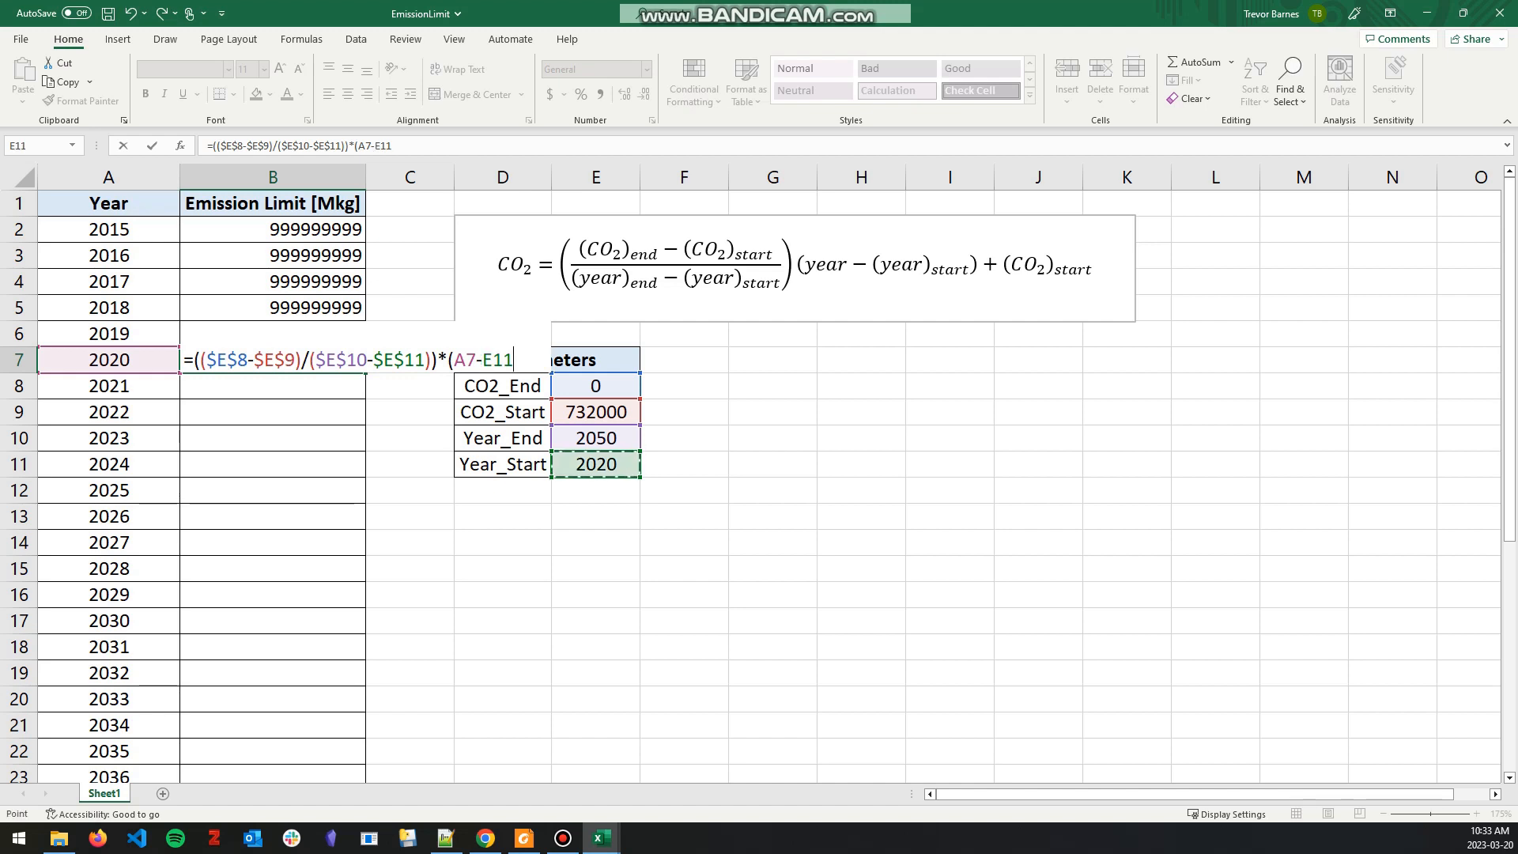
key(F4)
text())
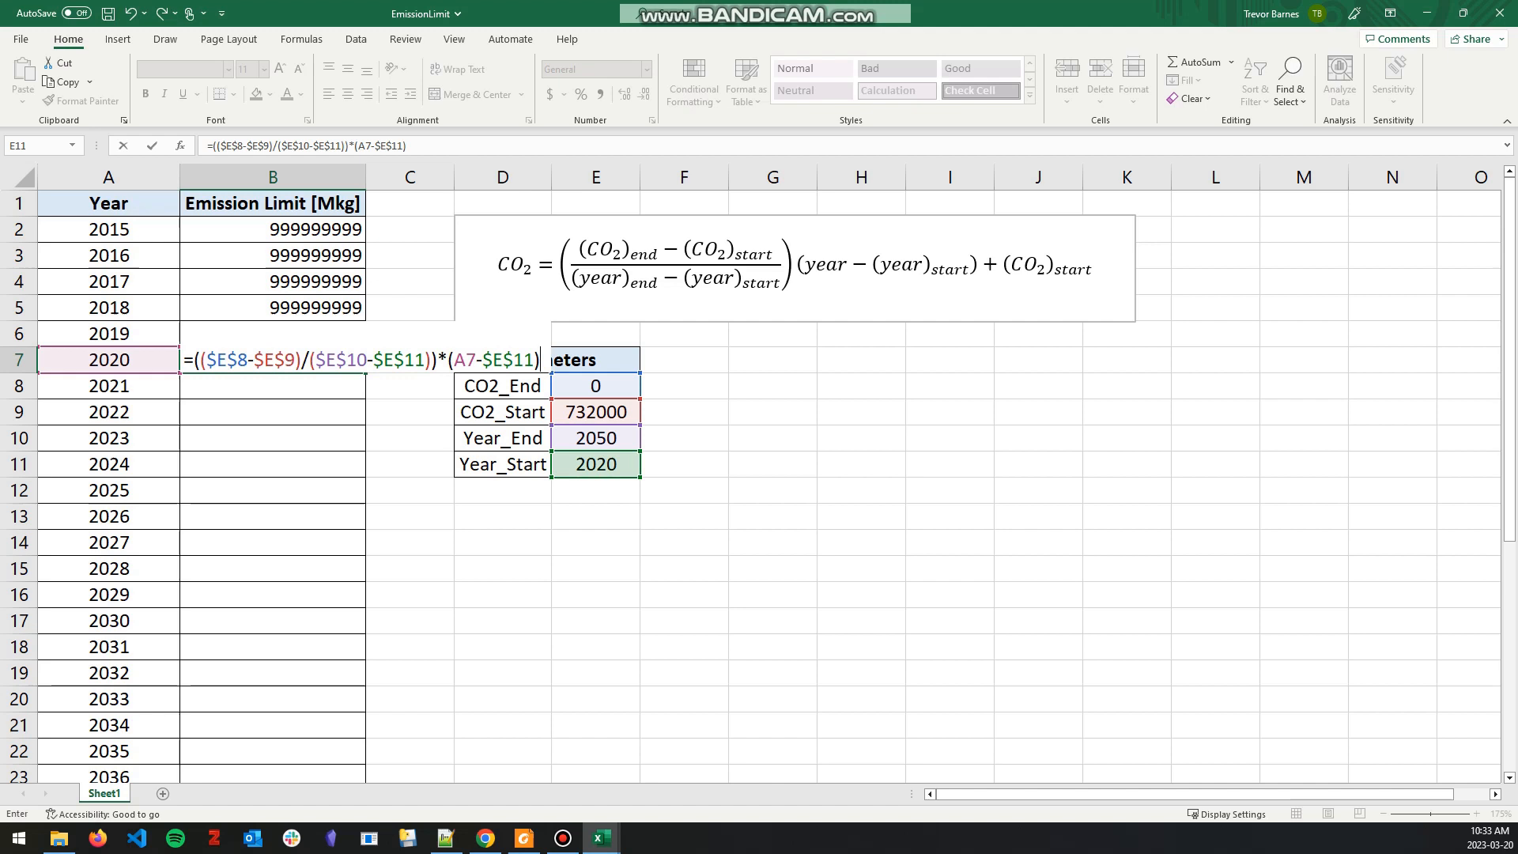
text(+)
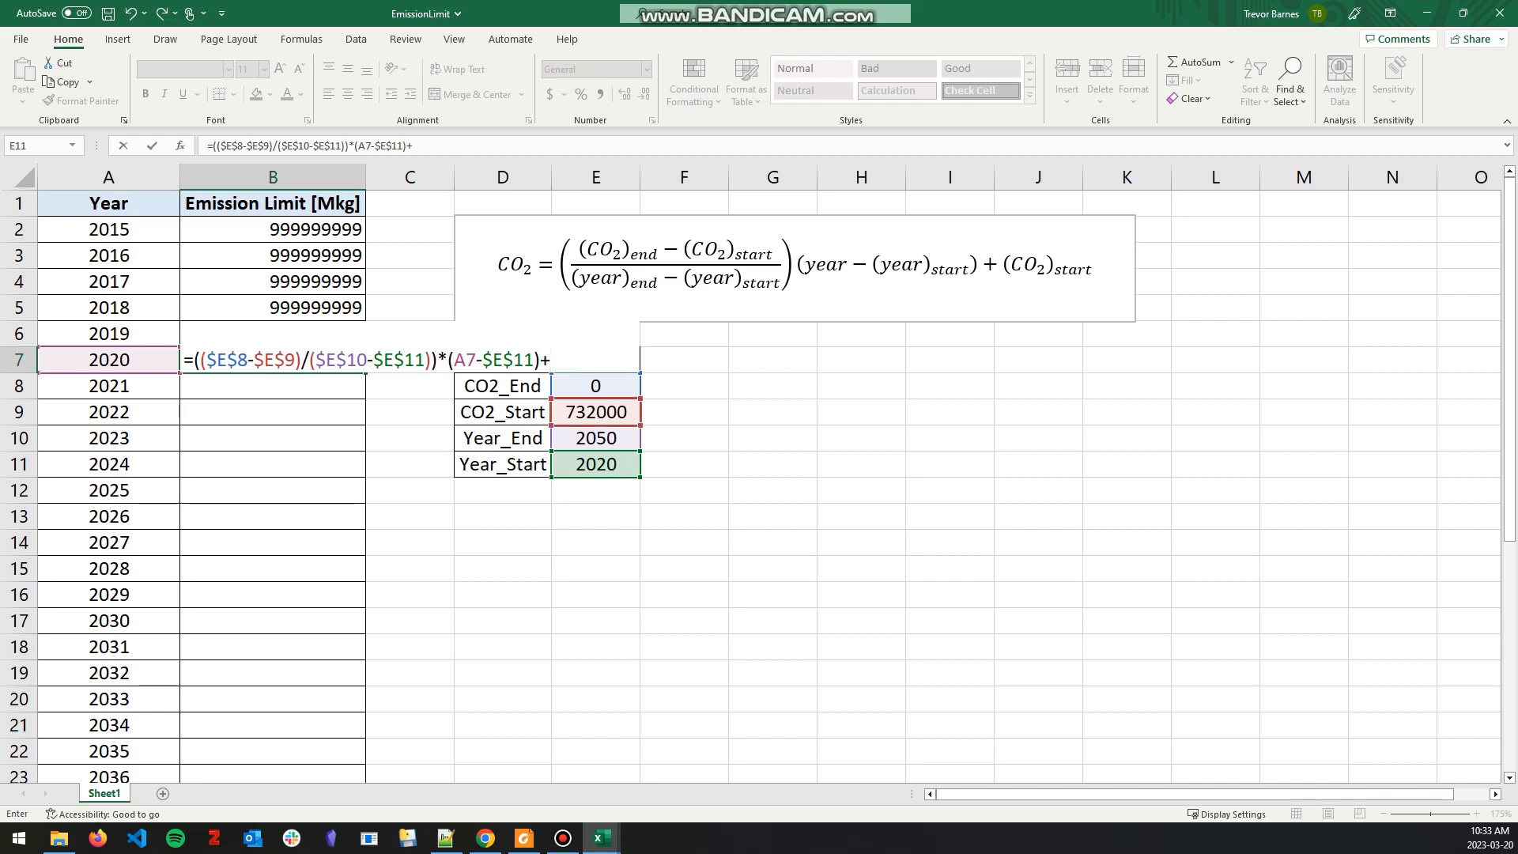
click(596, 412)
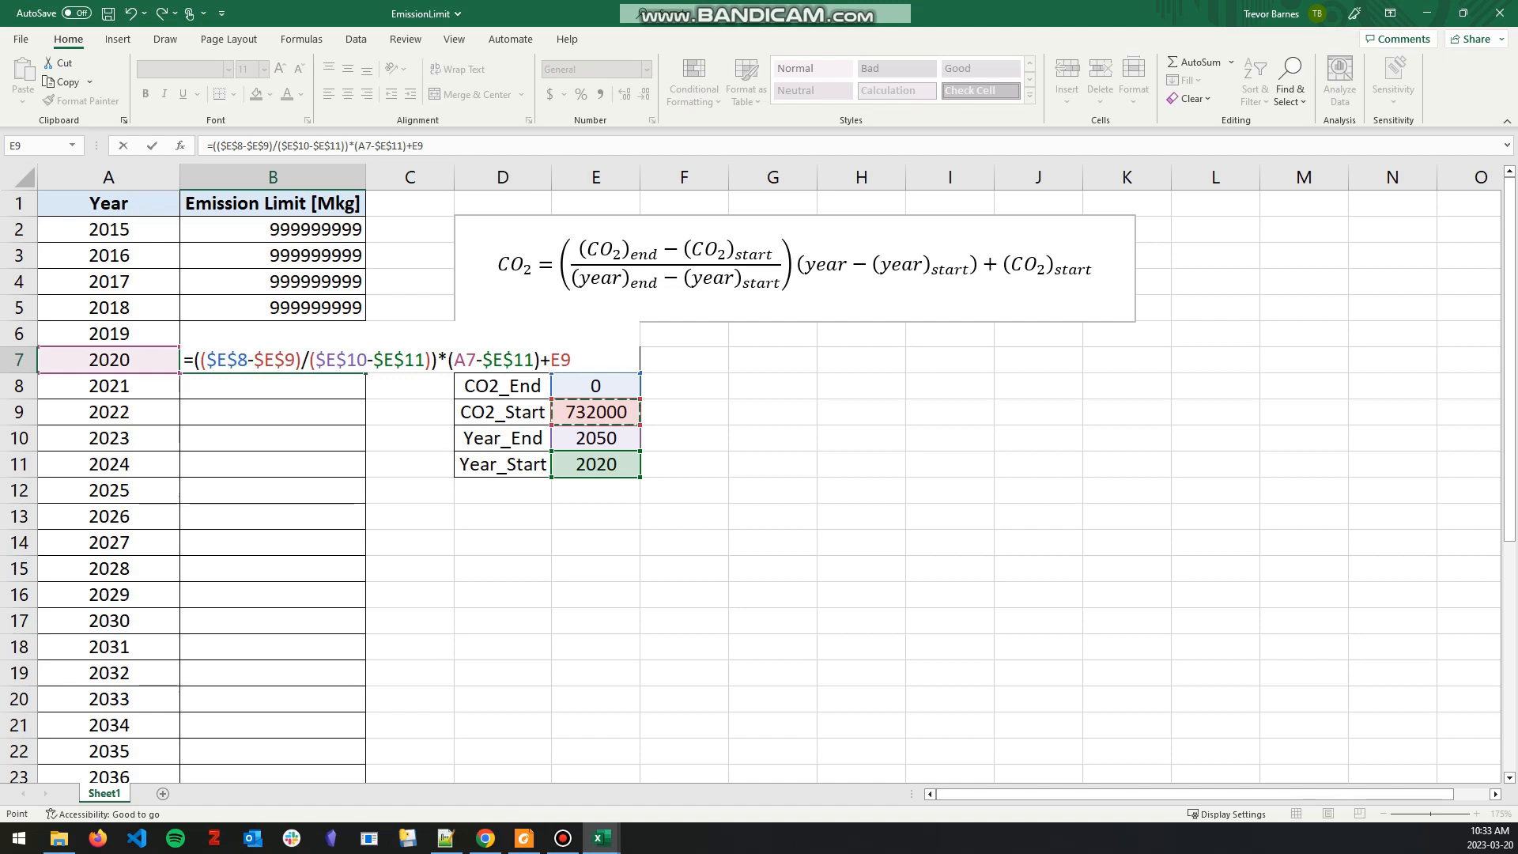
key(F4)
key(Return)
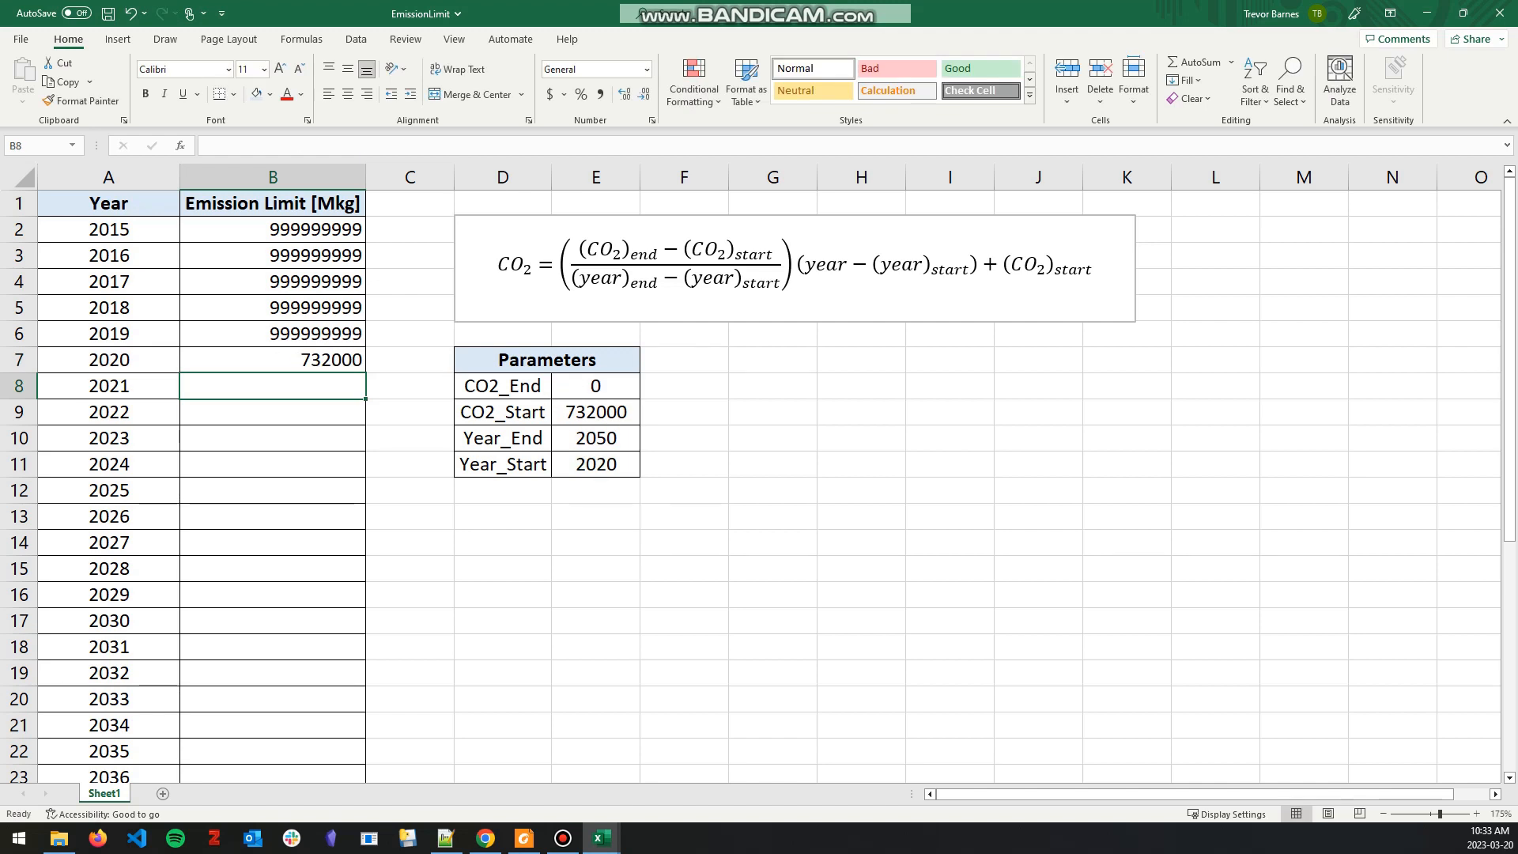
Step: Fill the 2020 emission limit formula down through 2050 and check the final year's limit
key(Up)
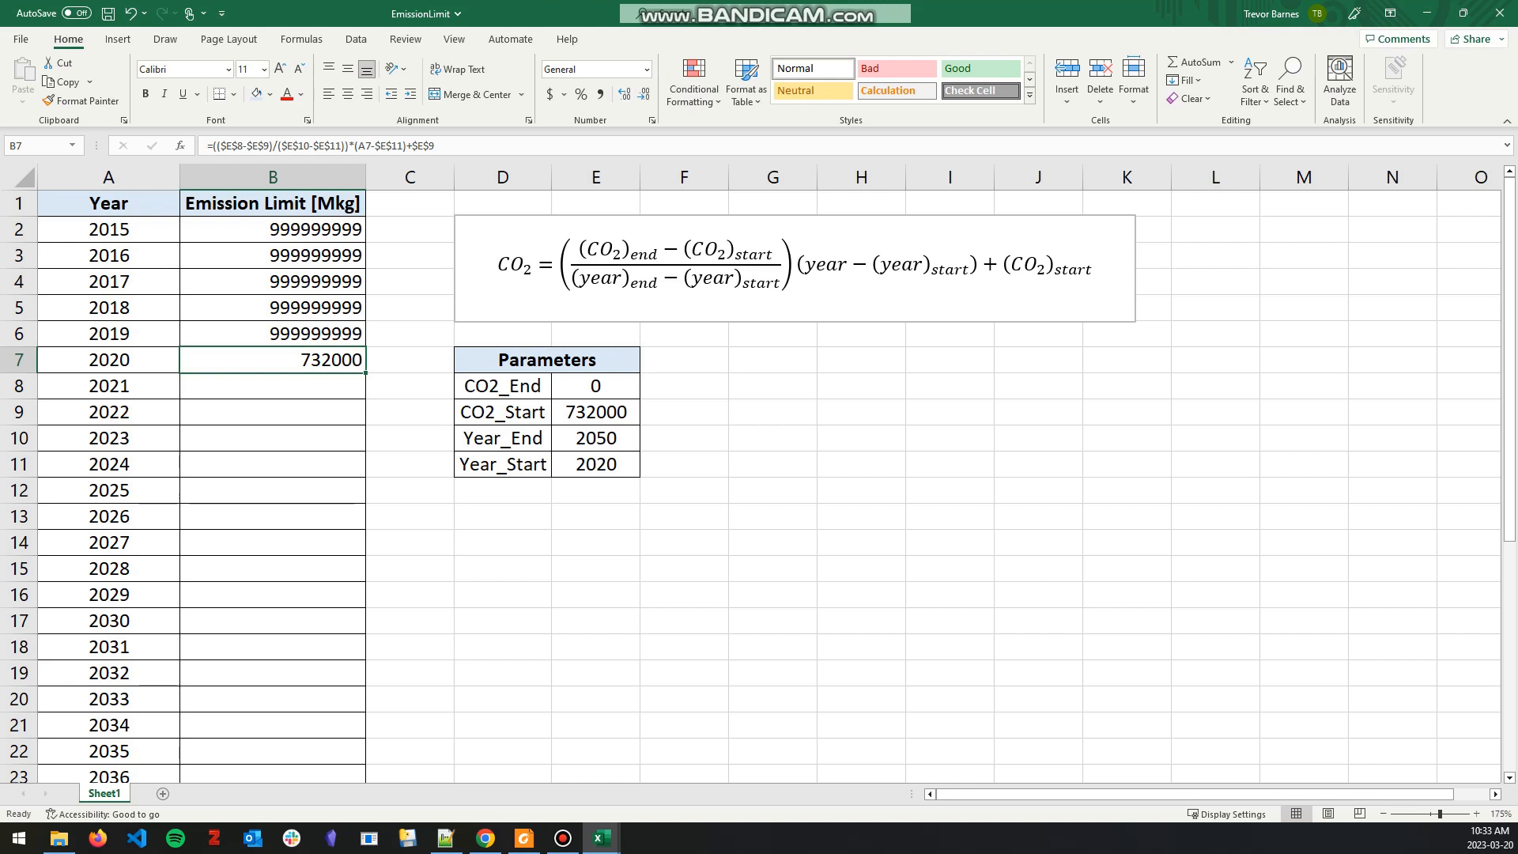
double_click(366, 372)
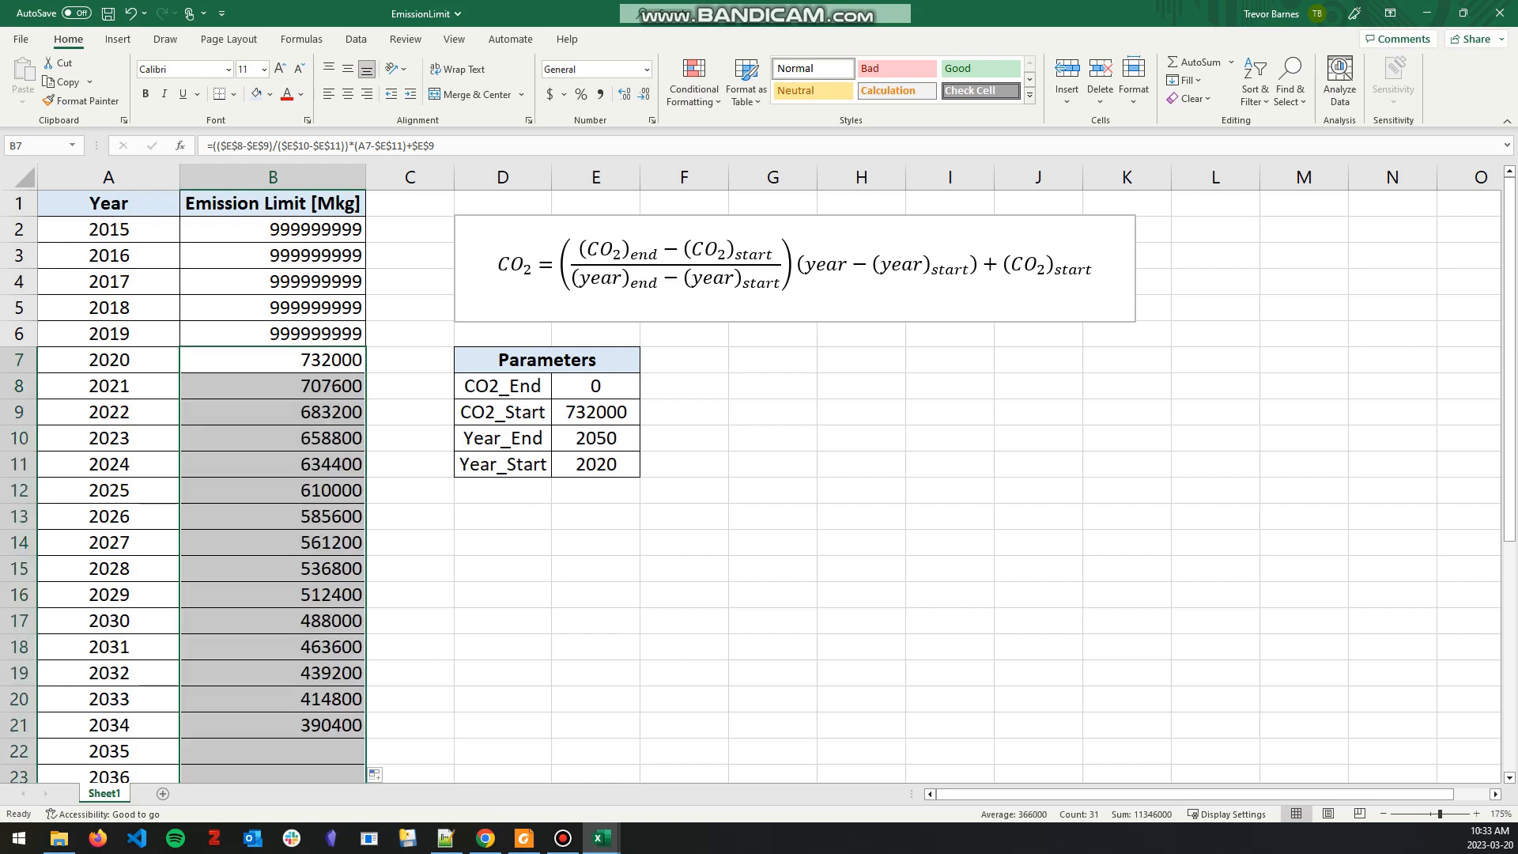
scroll(410, 332, down, 8)
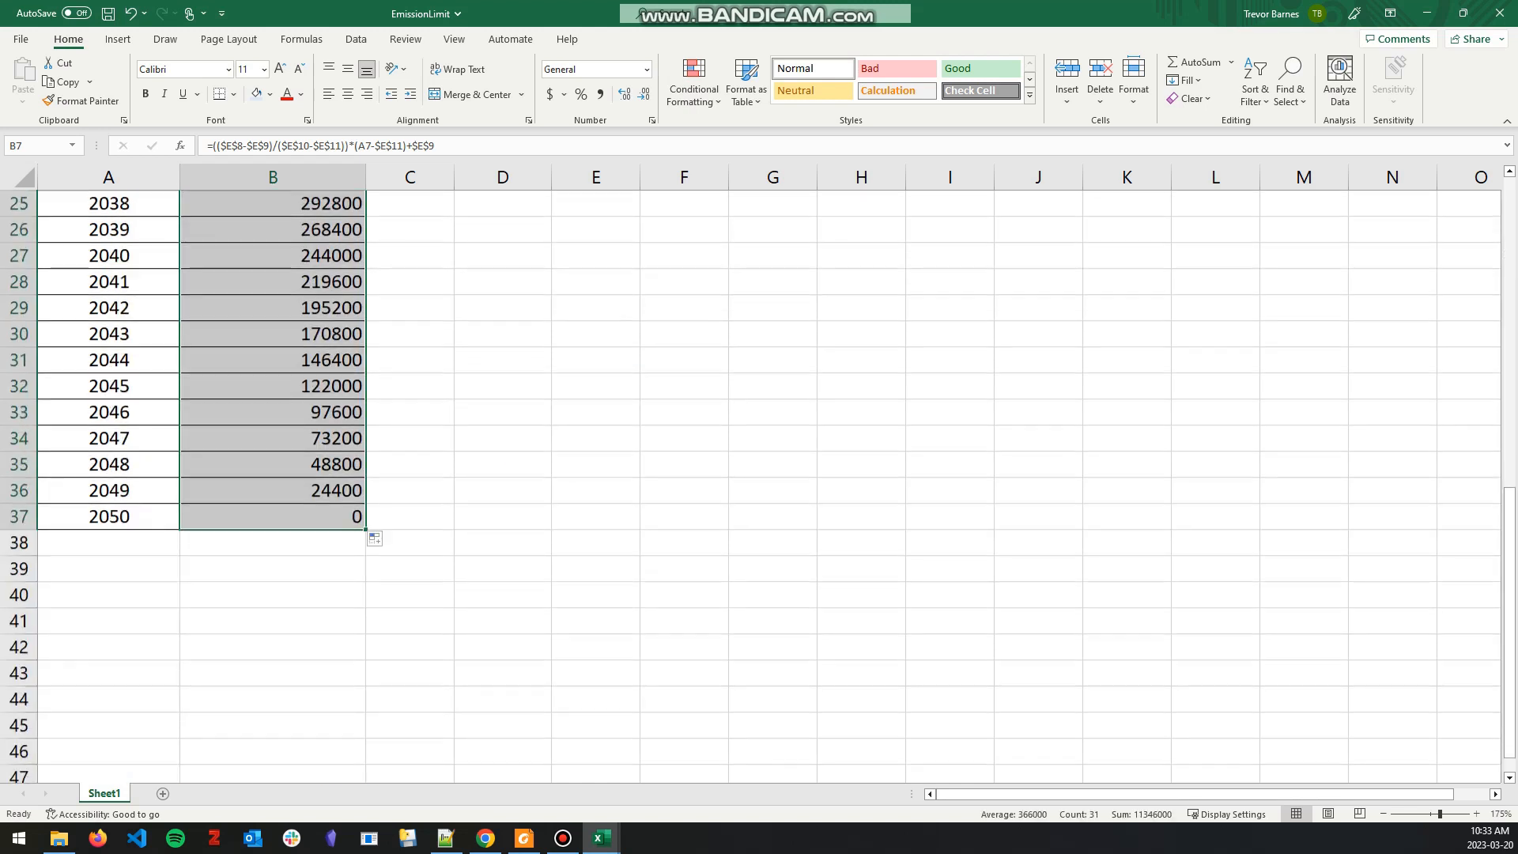
click(410, 308)
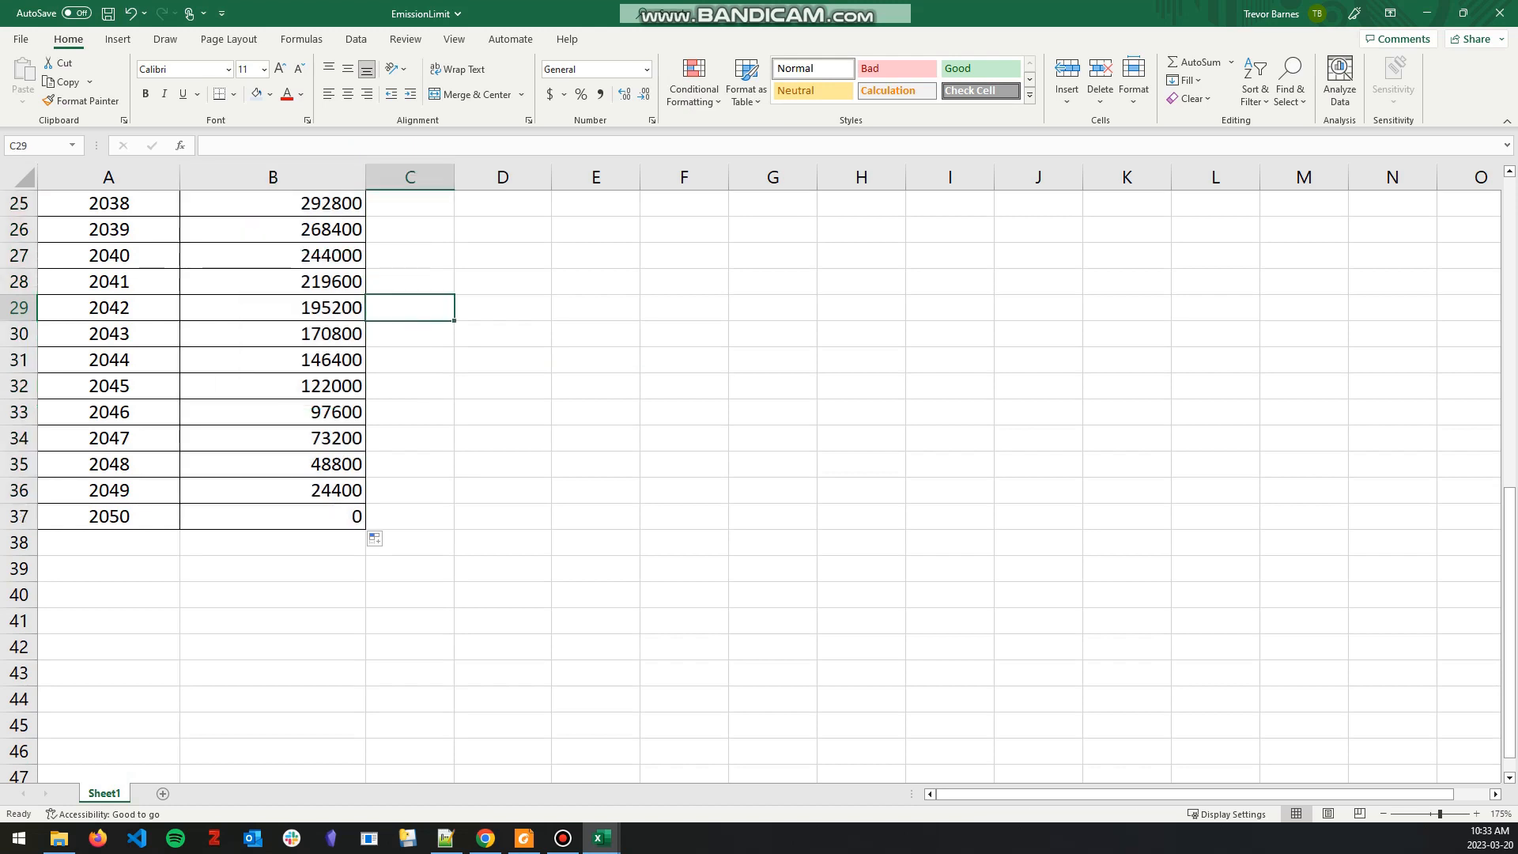
click(272, 516)
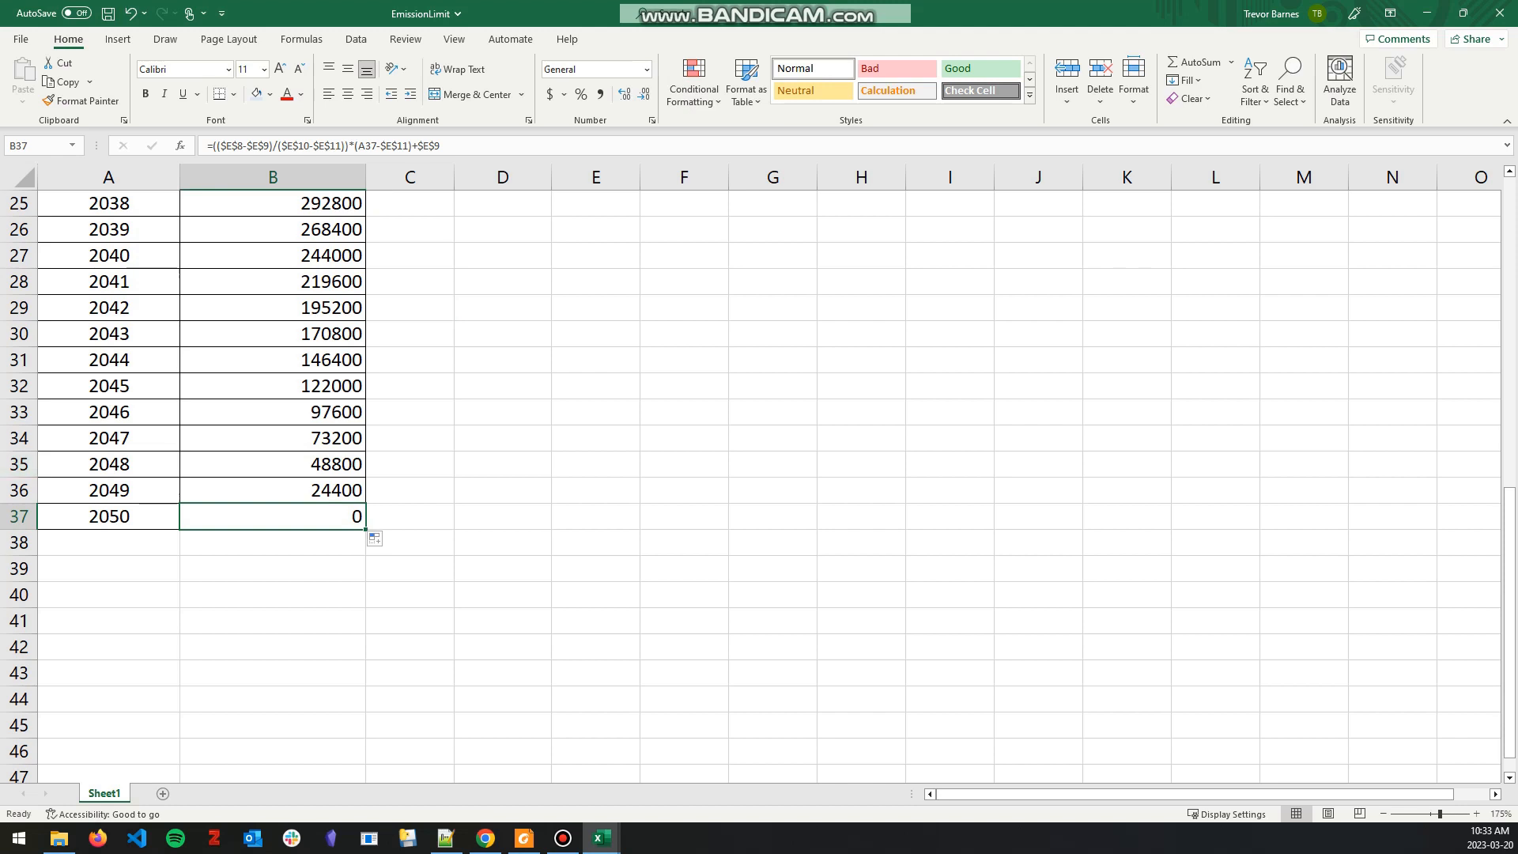
Step: Switch to the Data_Helper workbook and examine the AnnualEmissionLimit rows and the aggressive EmissionsPenalty rows
click(1427, 12)
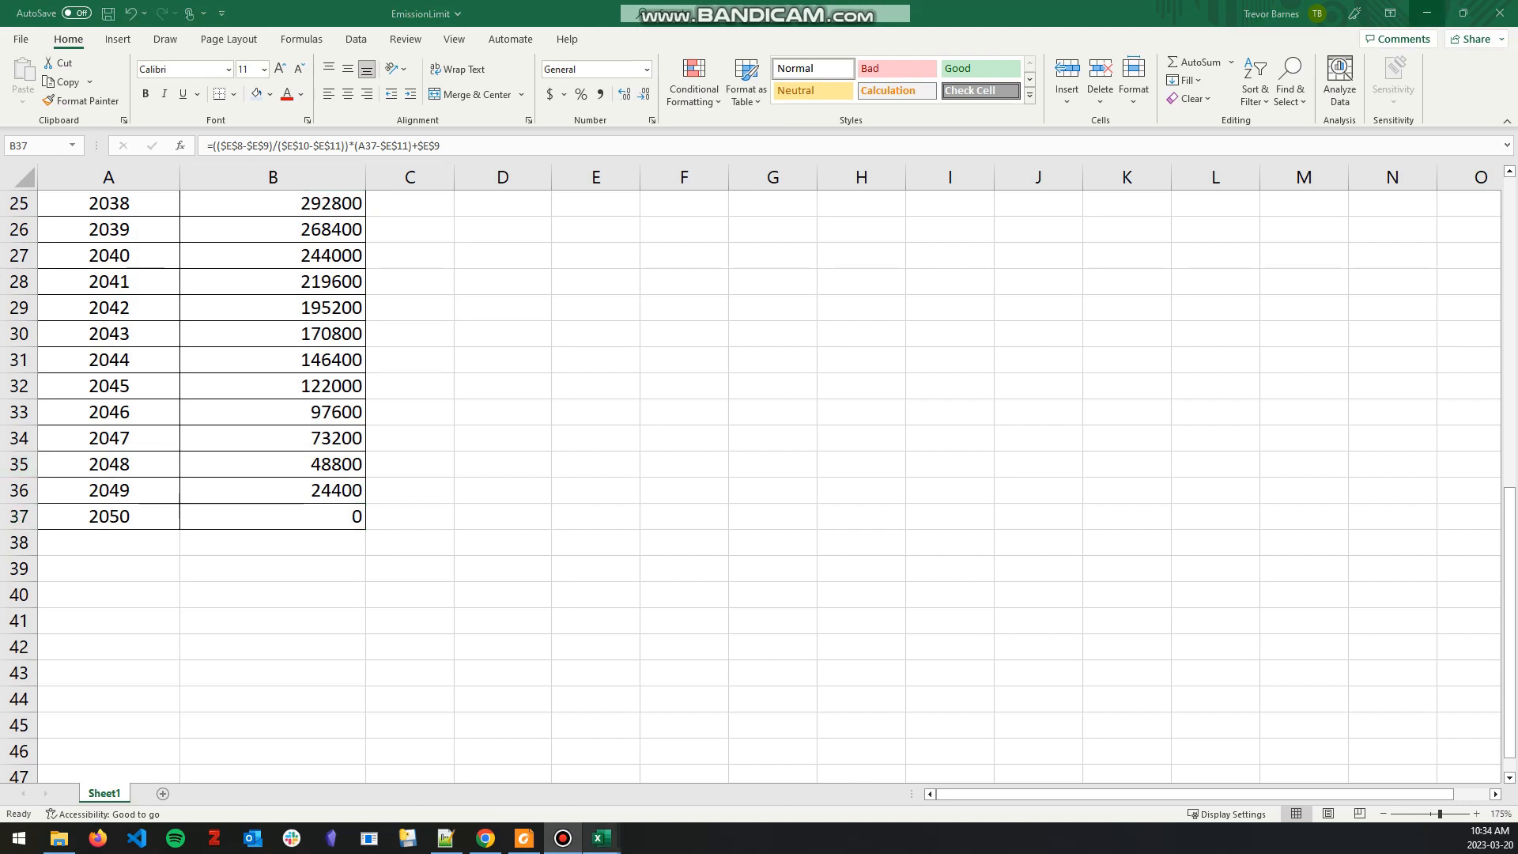
mouse_move(601, 839)
click(596, 755)
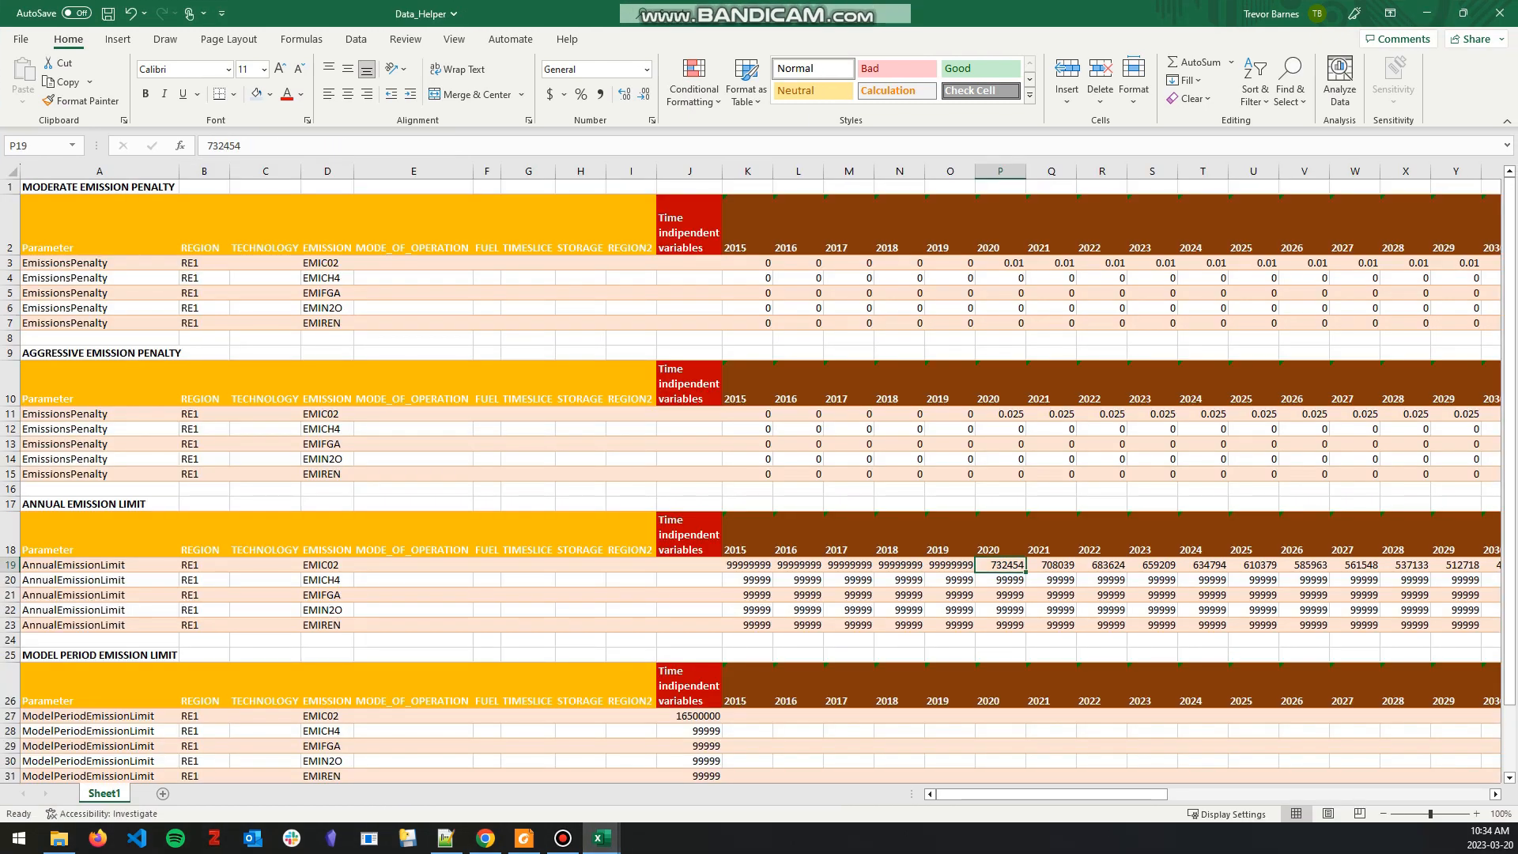
drag(99, 565, 900, 625)
click(690, 625)
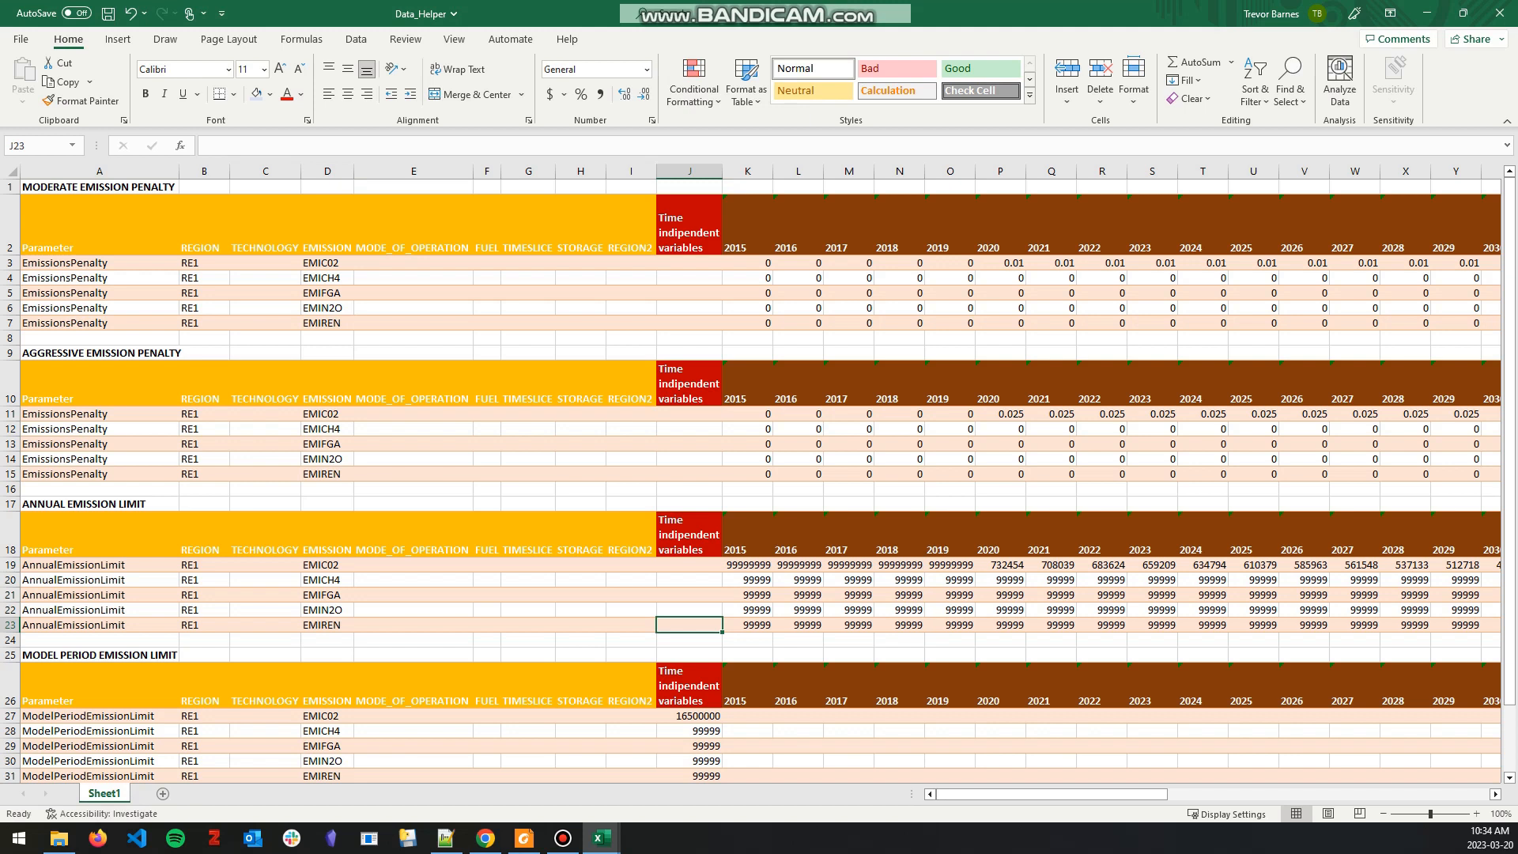
drag(79, 565, 748, 625)
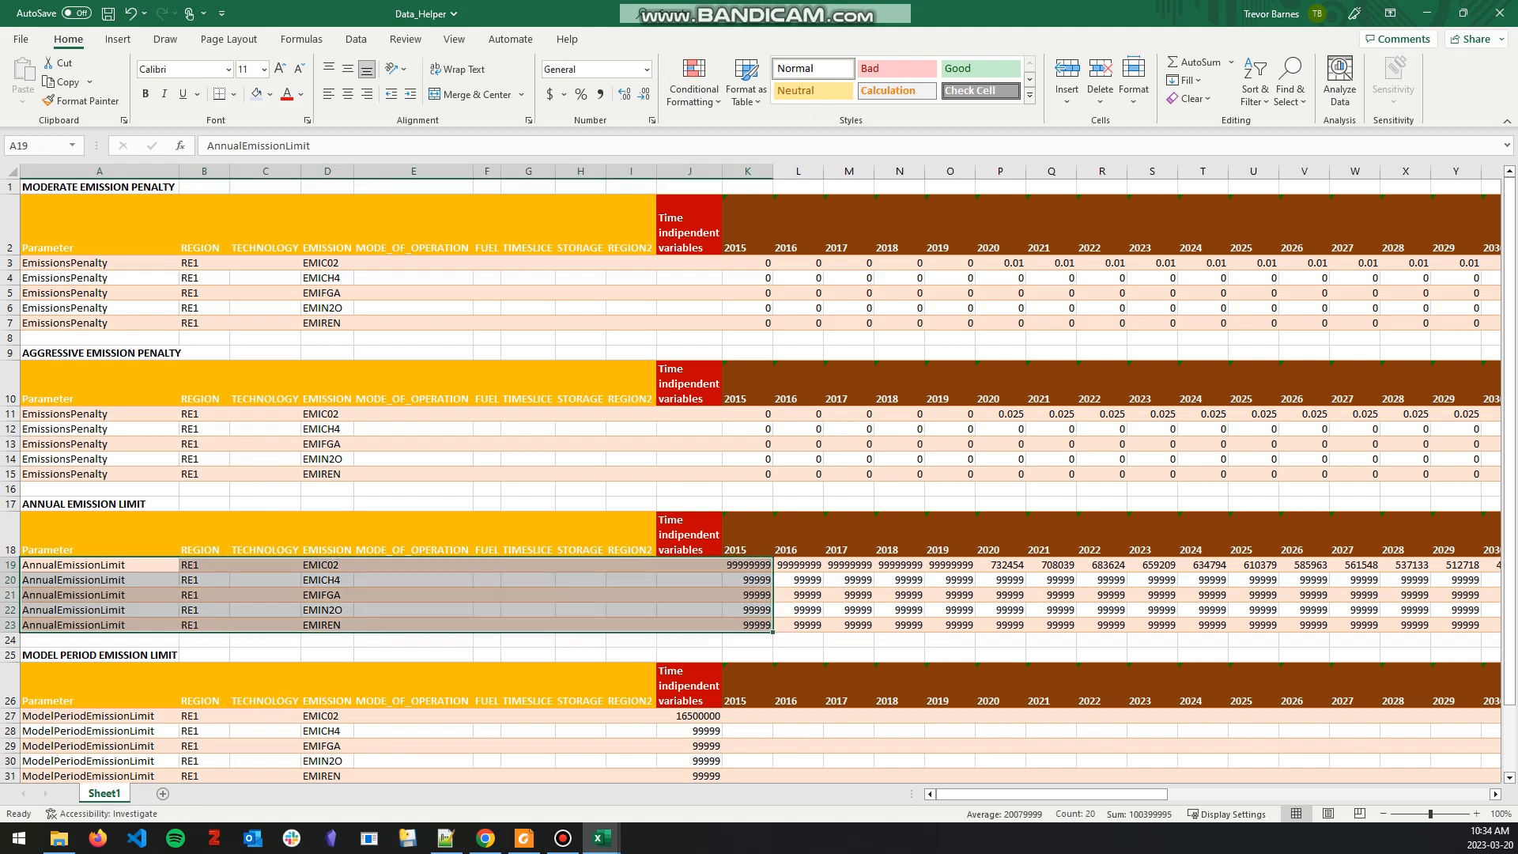
click(327, 610)
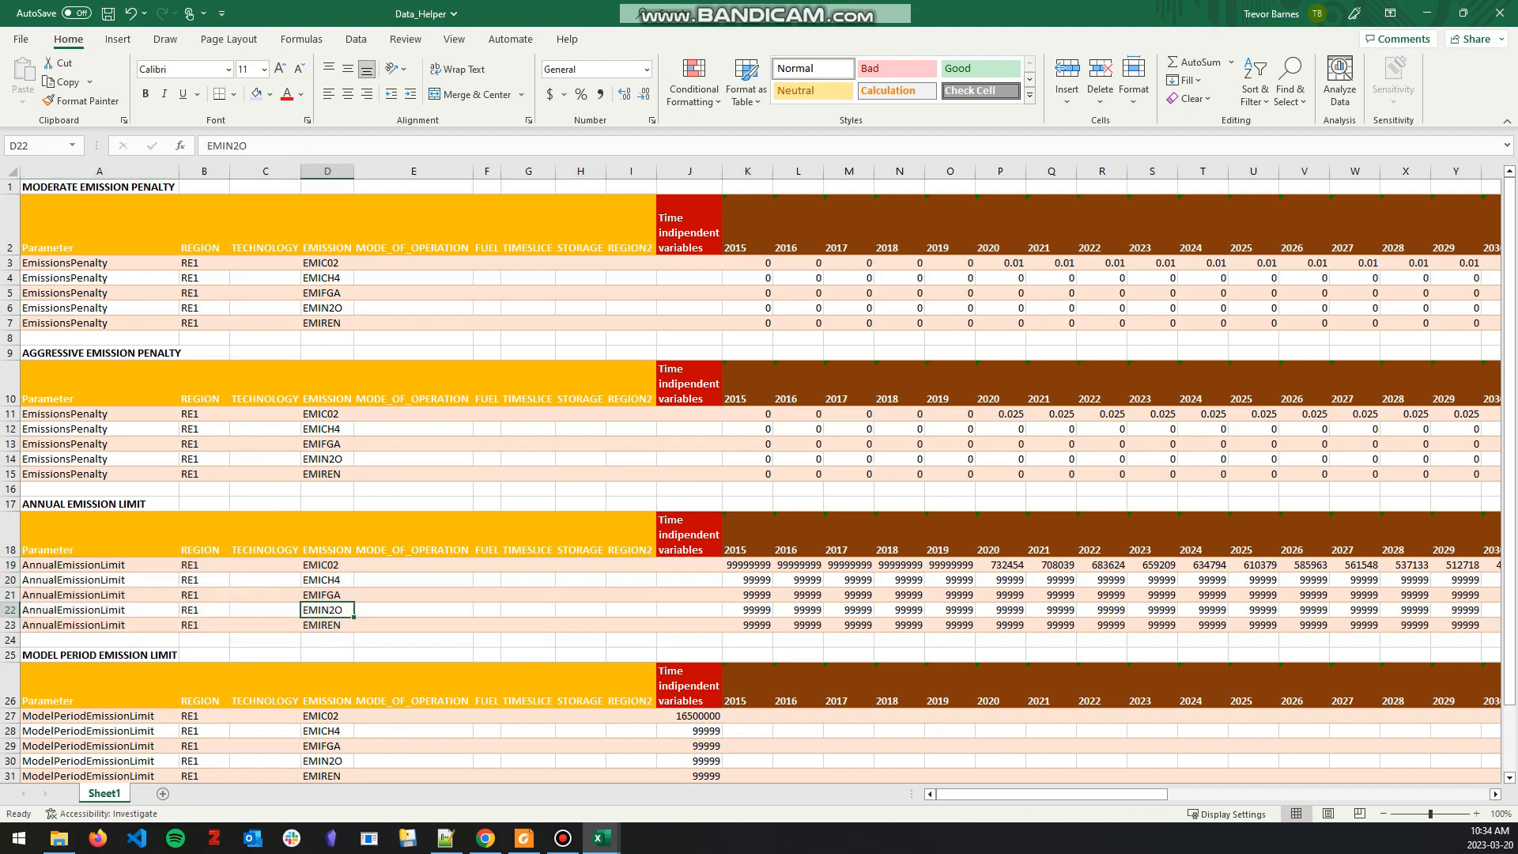
drag(87, 414, 87, 474)
click(487, 445)
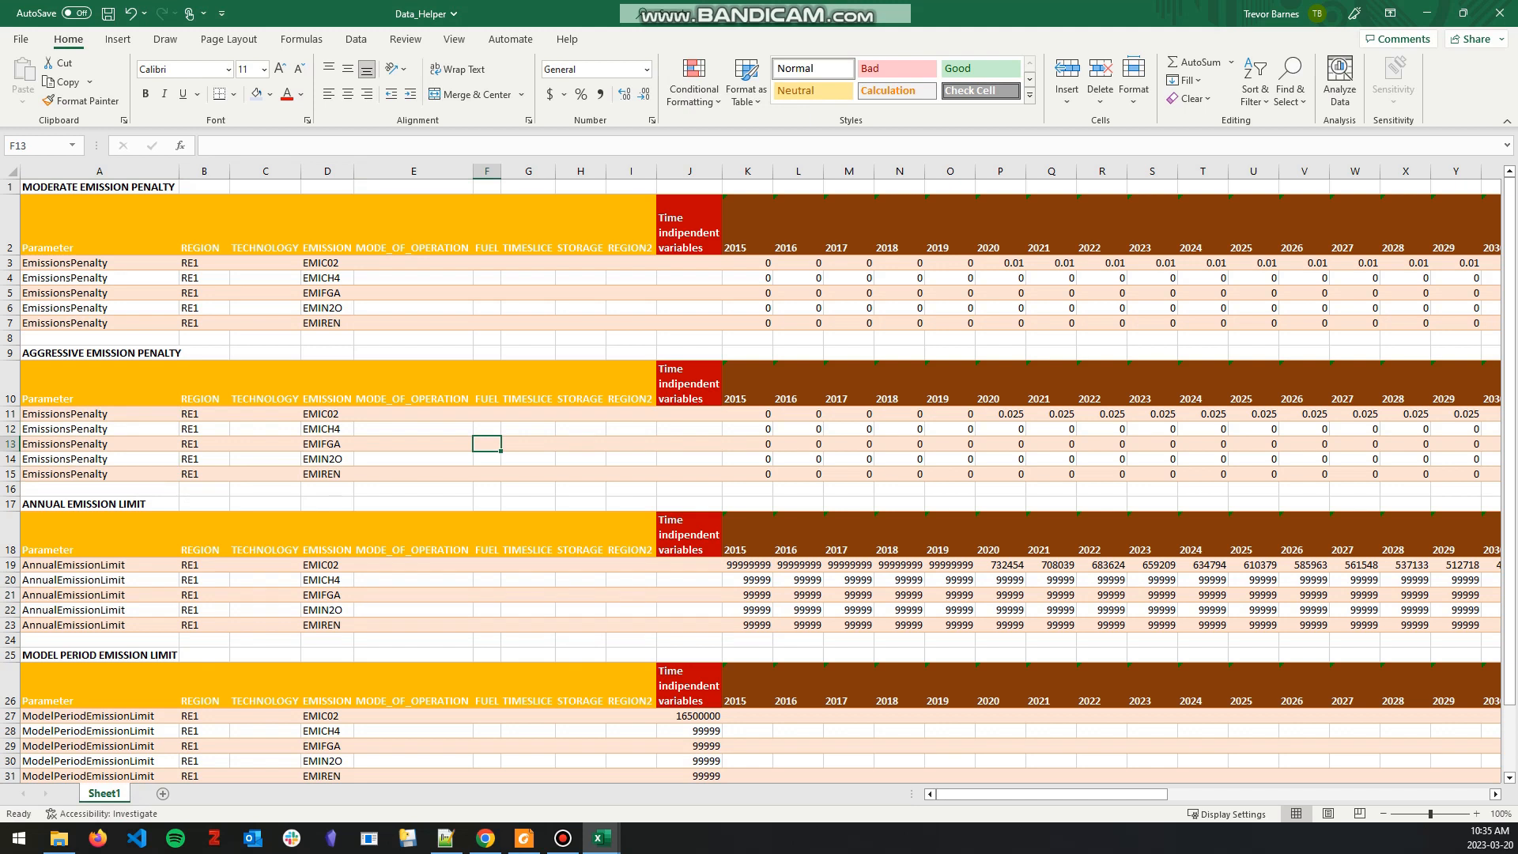
Step: Switch to OsemosysCloud in Chrome and locate the Annual Emission Limit run in the Emissions runs list
click(486, 838)
scroll(753, 442, up, 2)
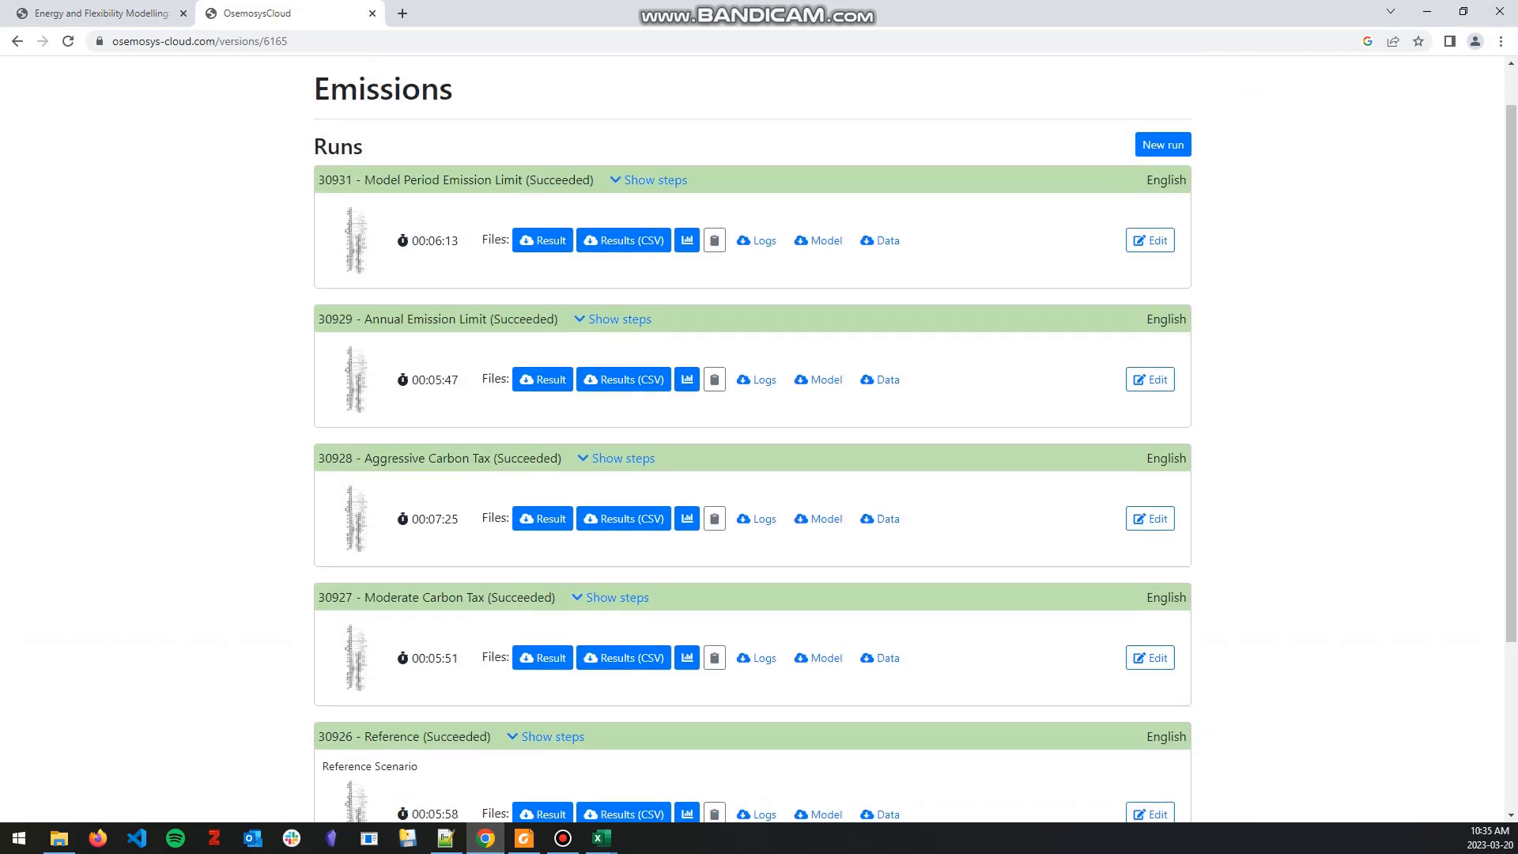
drag(362, 319, 486, 319)
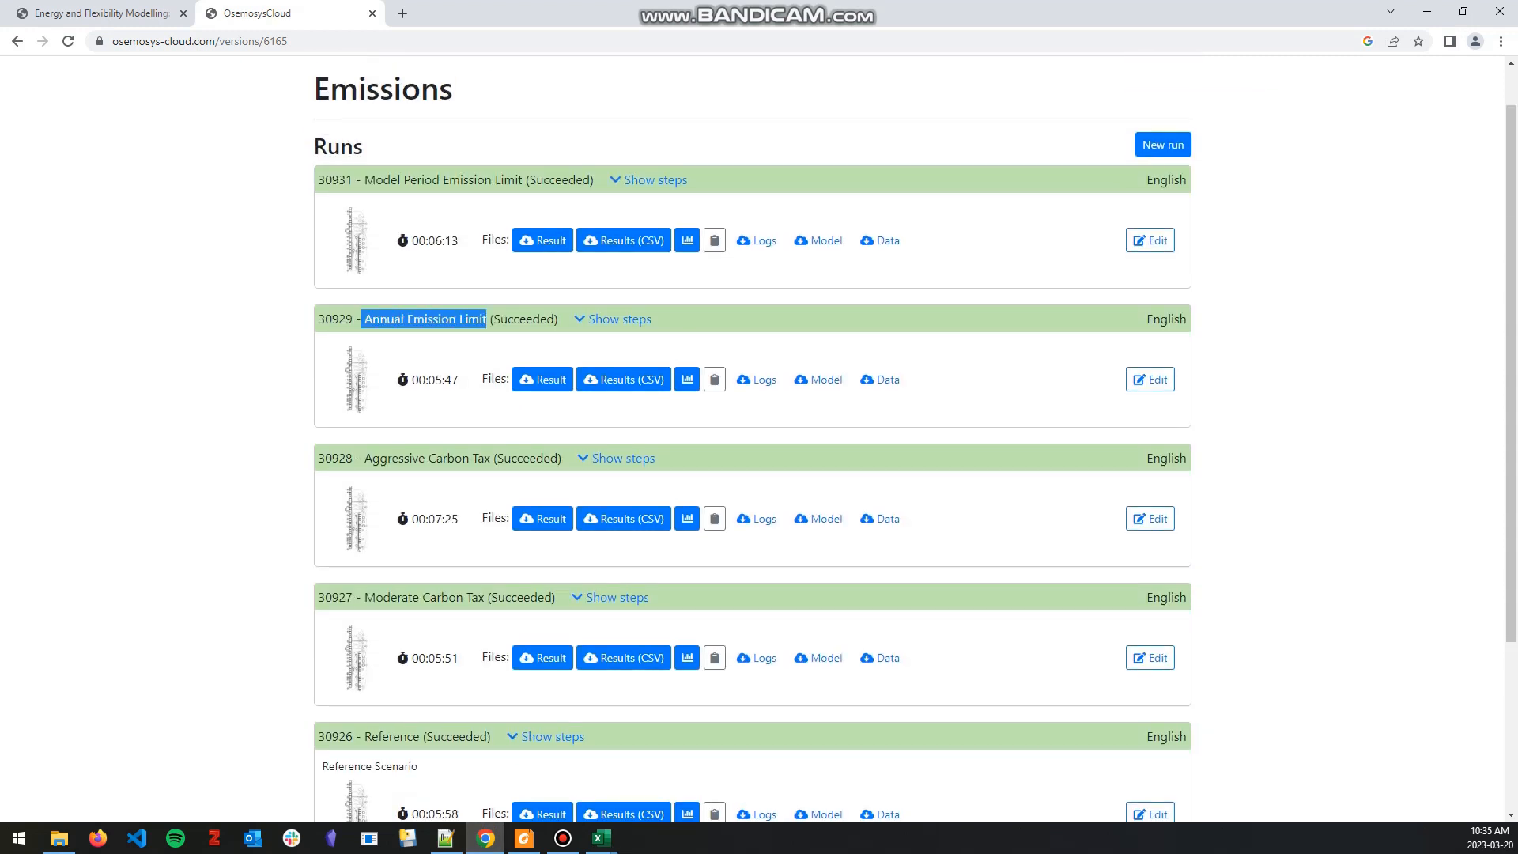
click(487, 324)
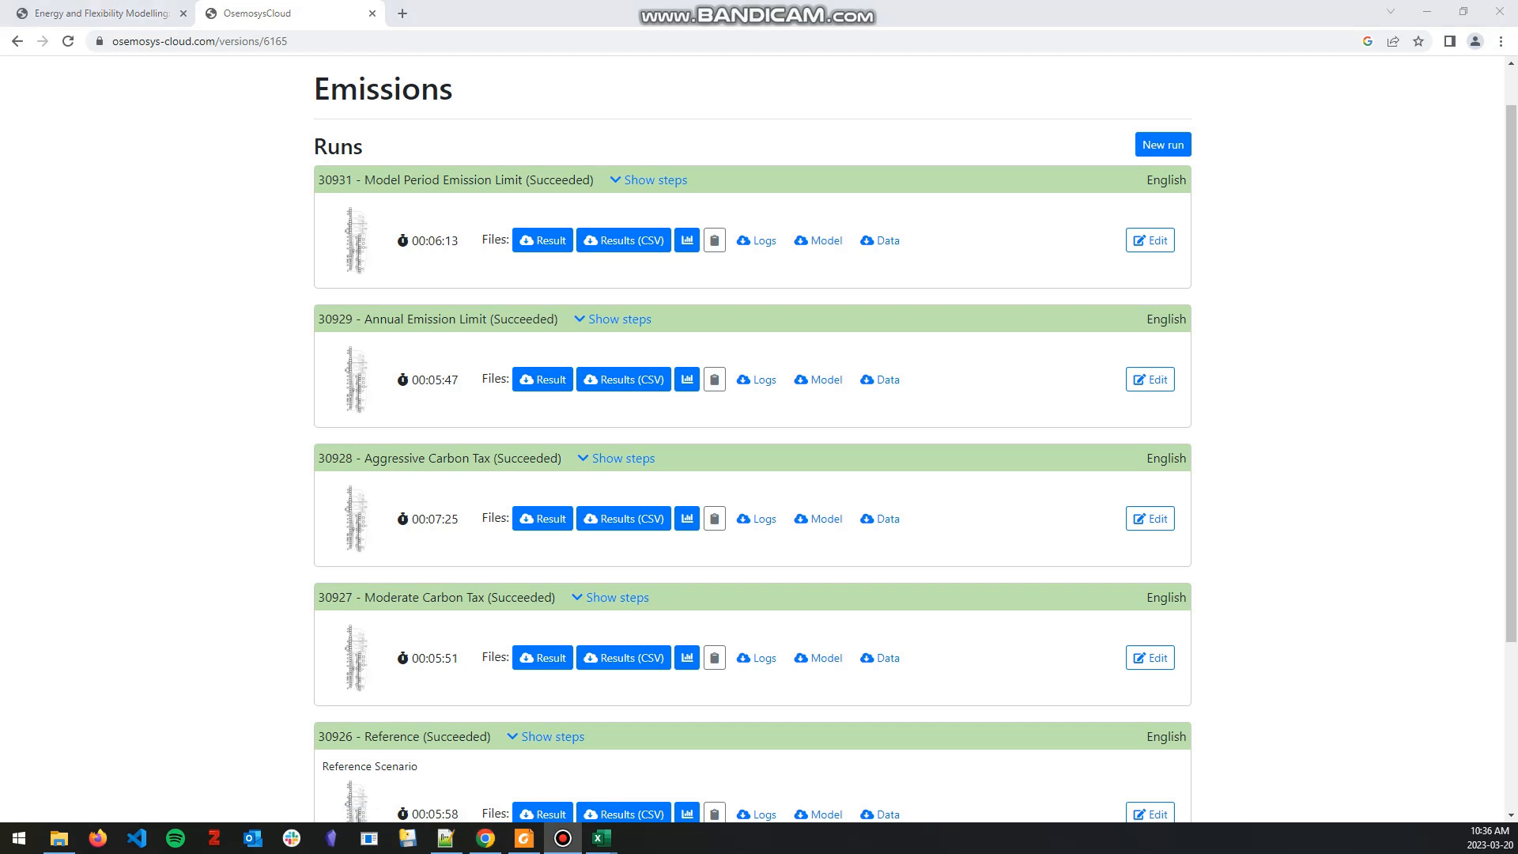
Step: Switch to the ResultsTemplate workbook in Excel and view the annual EMIC02 emissions chart
mouse_move(601, 838)
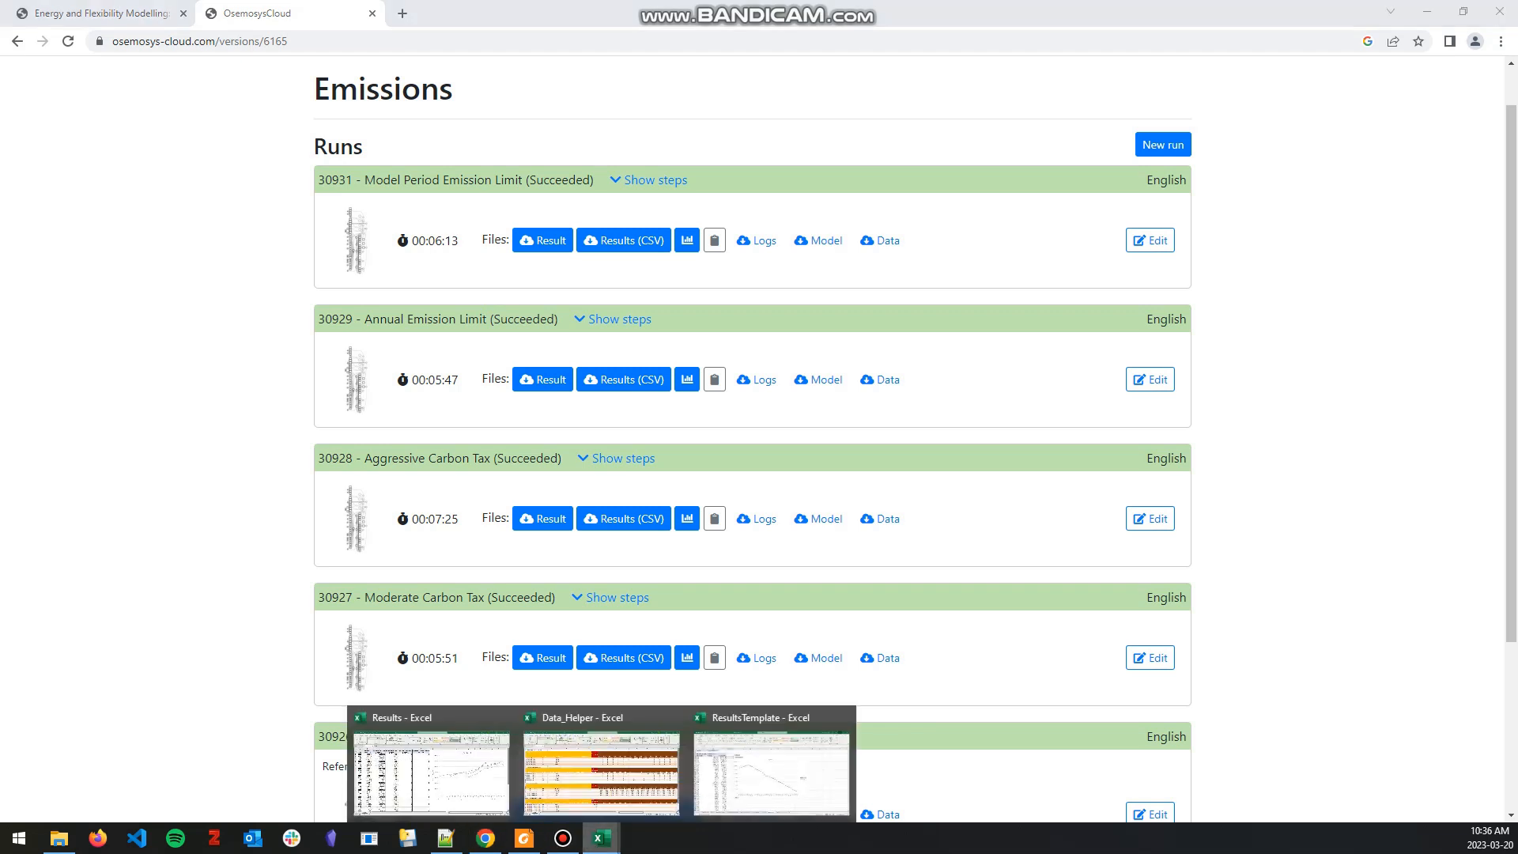
click(771, 771)
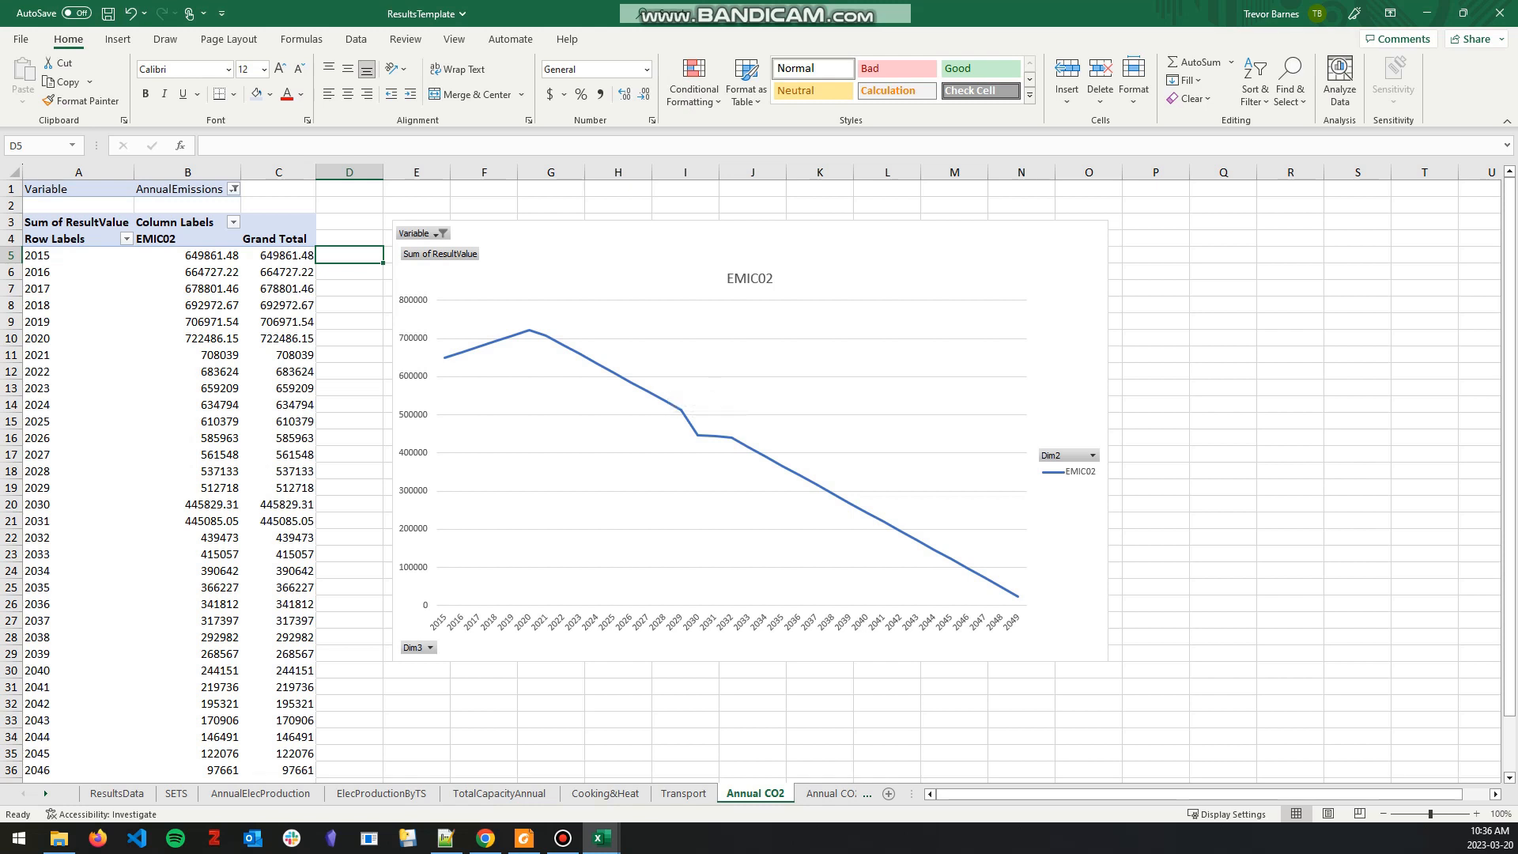
Step: Copy the 2015 to 2049 annual emission values from the pivot table's Grand Total column, leaving out the total row
click(289, 256)
key(ctrl+shift+Down)
key(shift+Up)
key(ctrl+c)
Step: Switch to the Results workbook and paste the copied emissions as values into the Annual-Emission-Limit column, starting at 2015 in E3
mouse_move(602, 837)
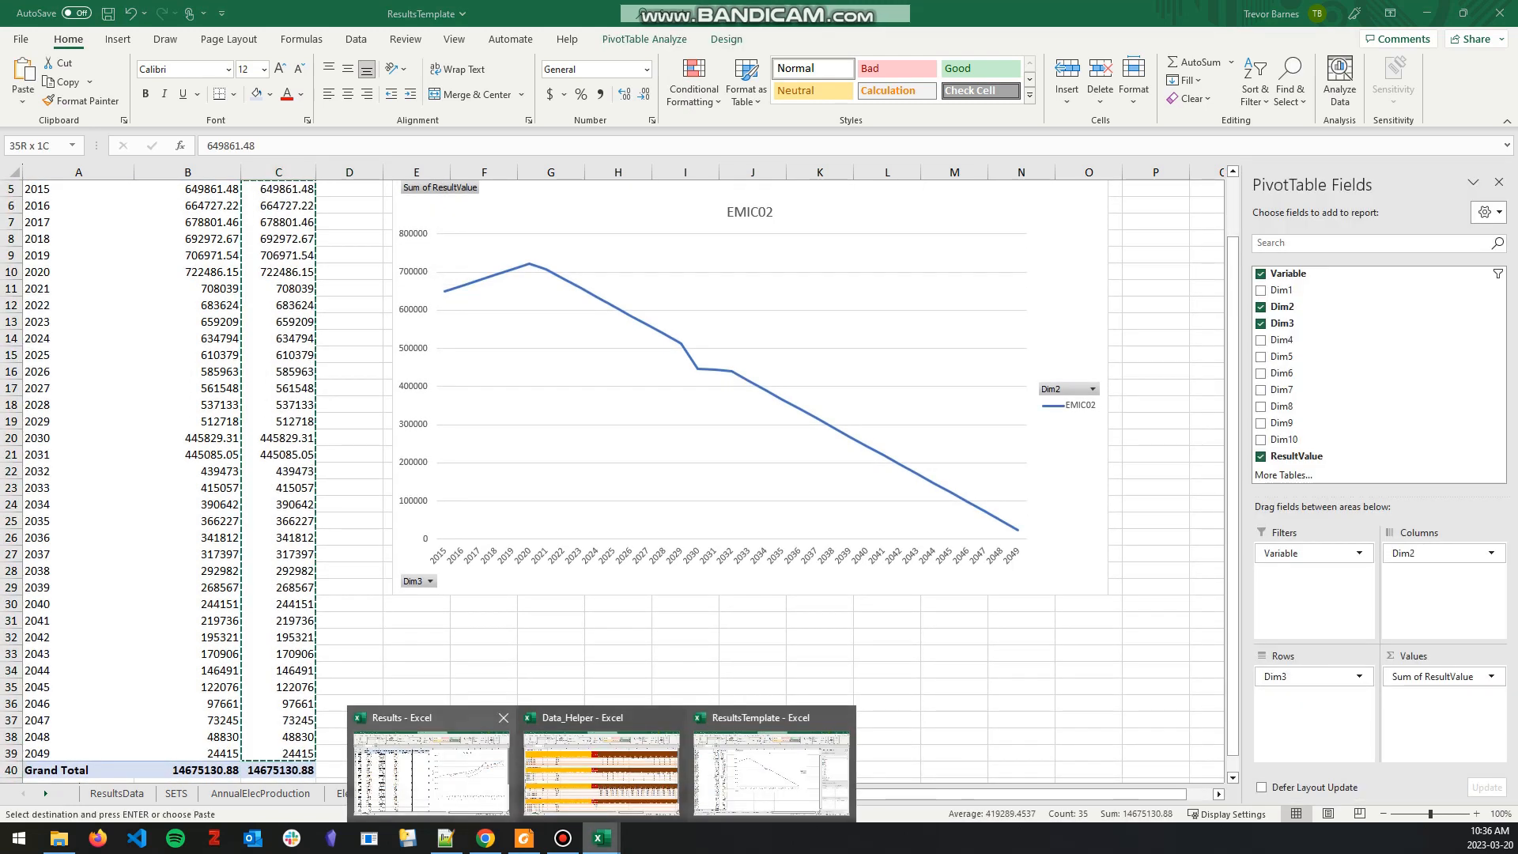
click(431, 763)
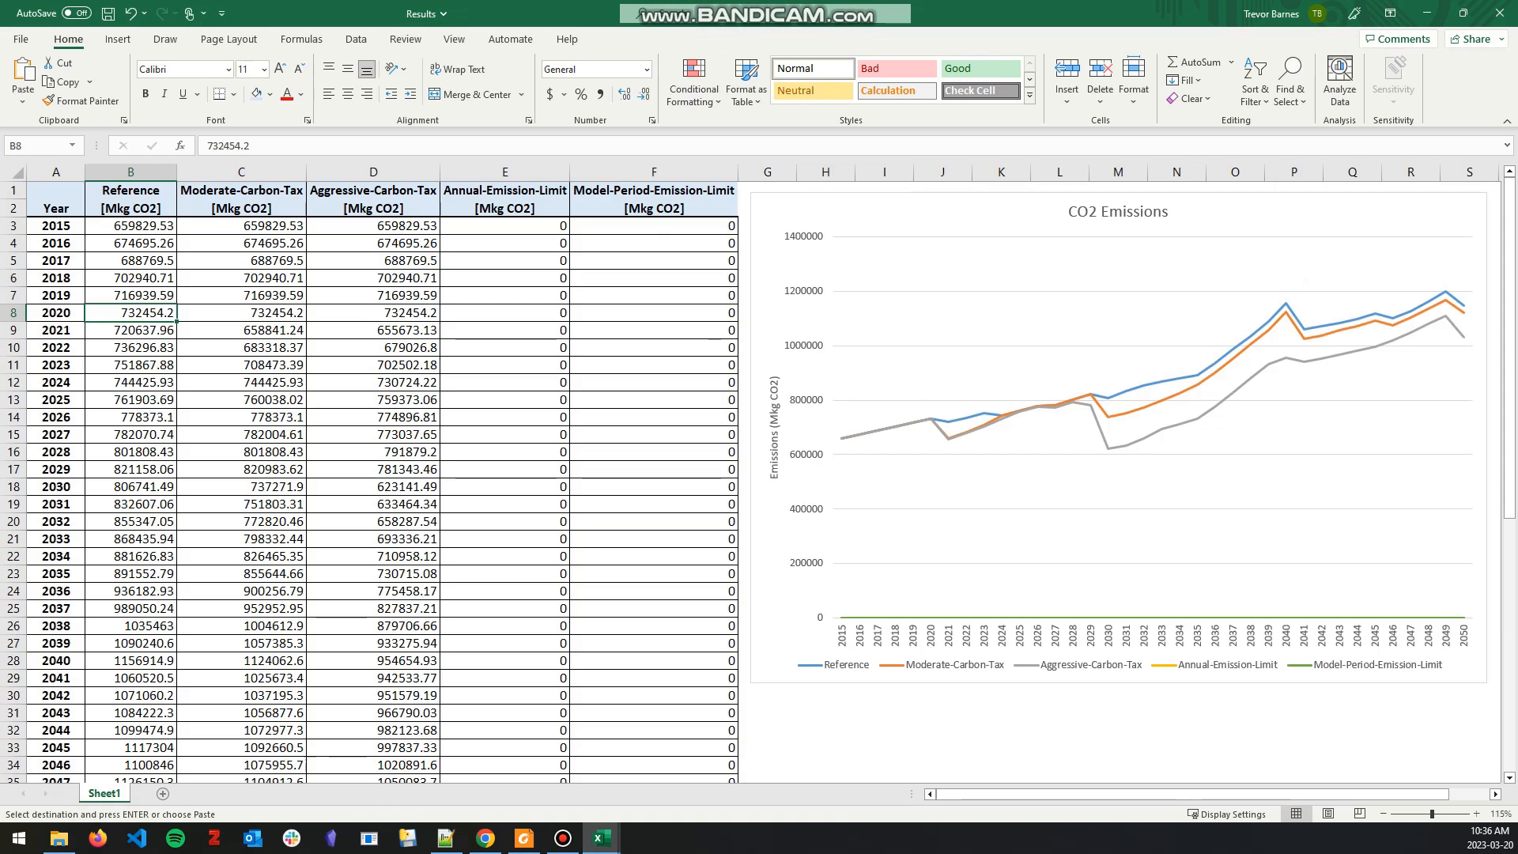
click(518, 226)
right_click(518, 227)
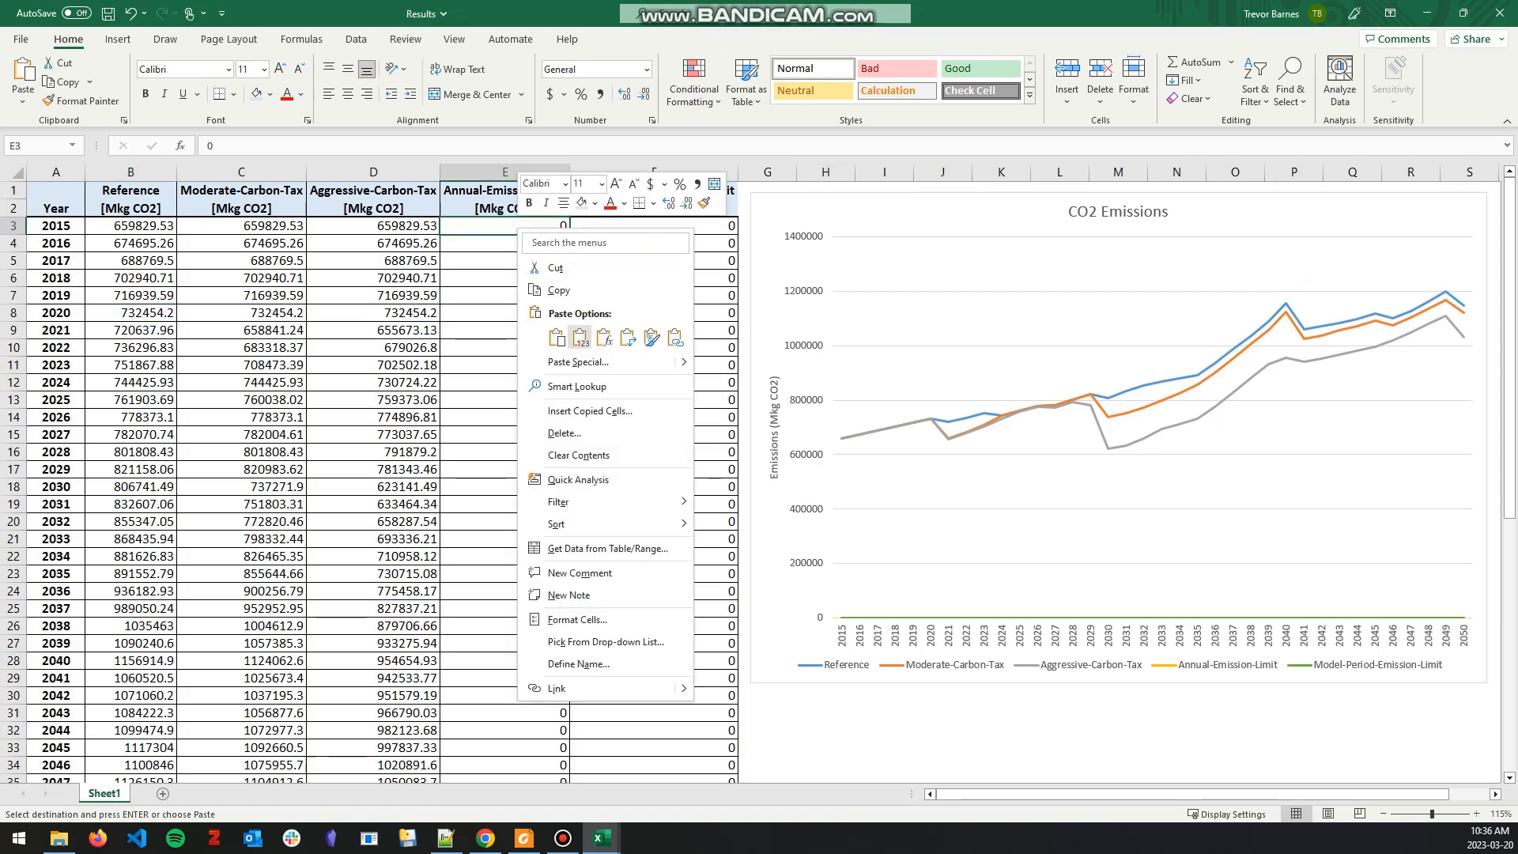
click(580, 338)
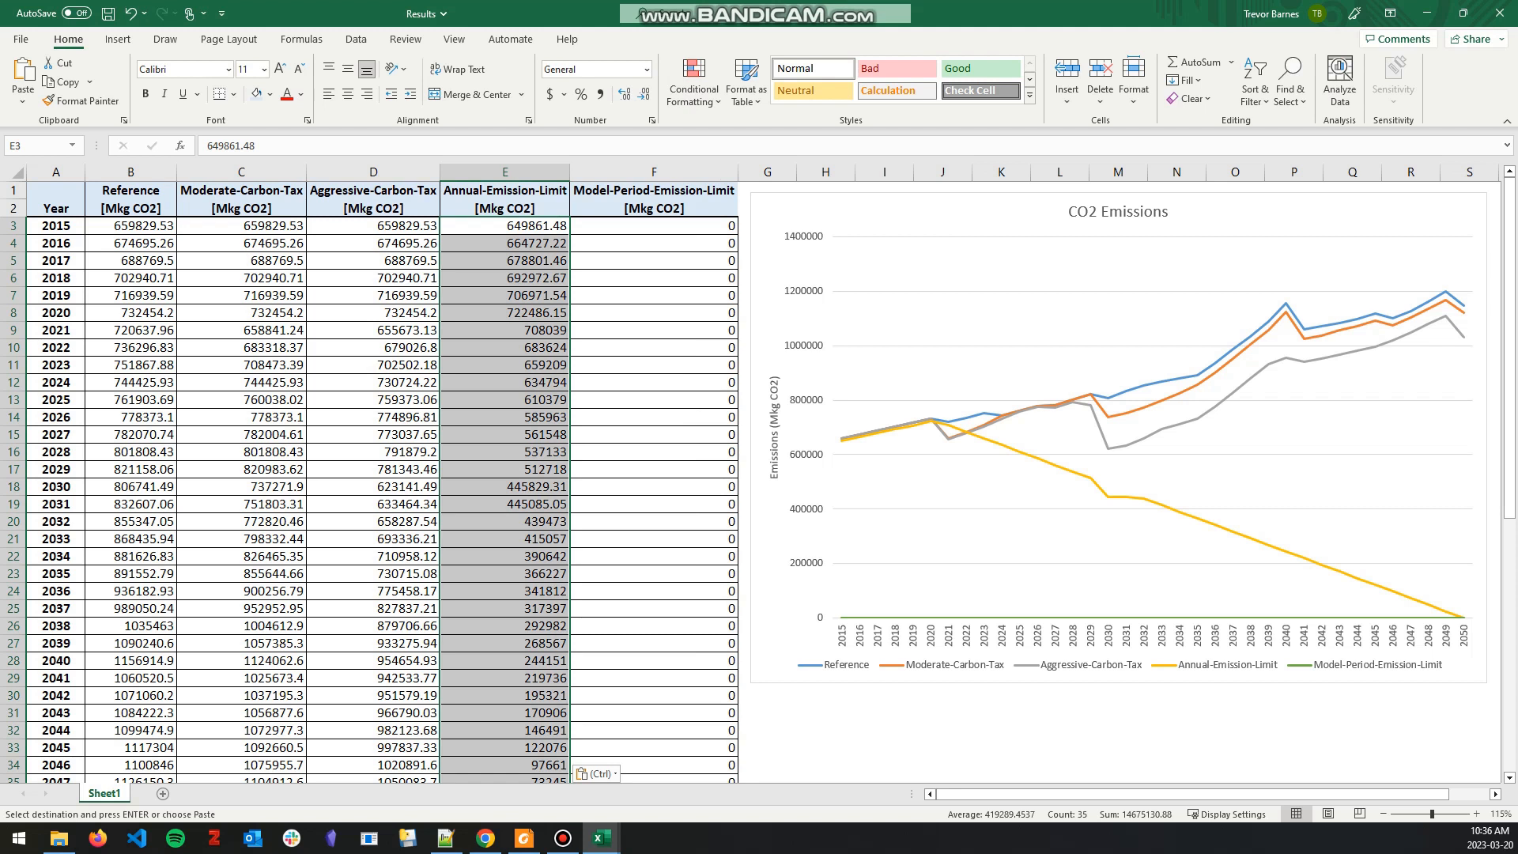
click(1001, 748)
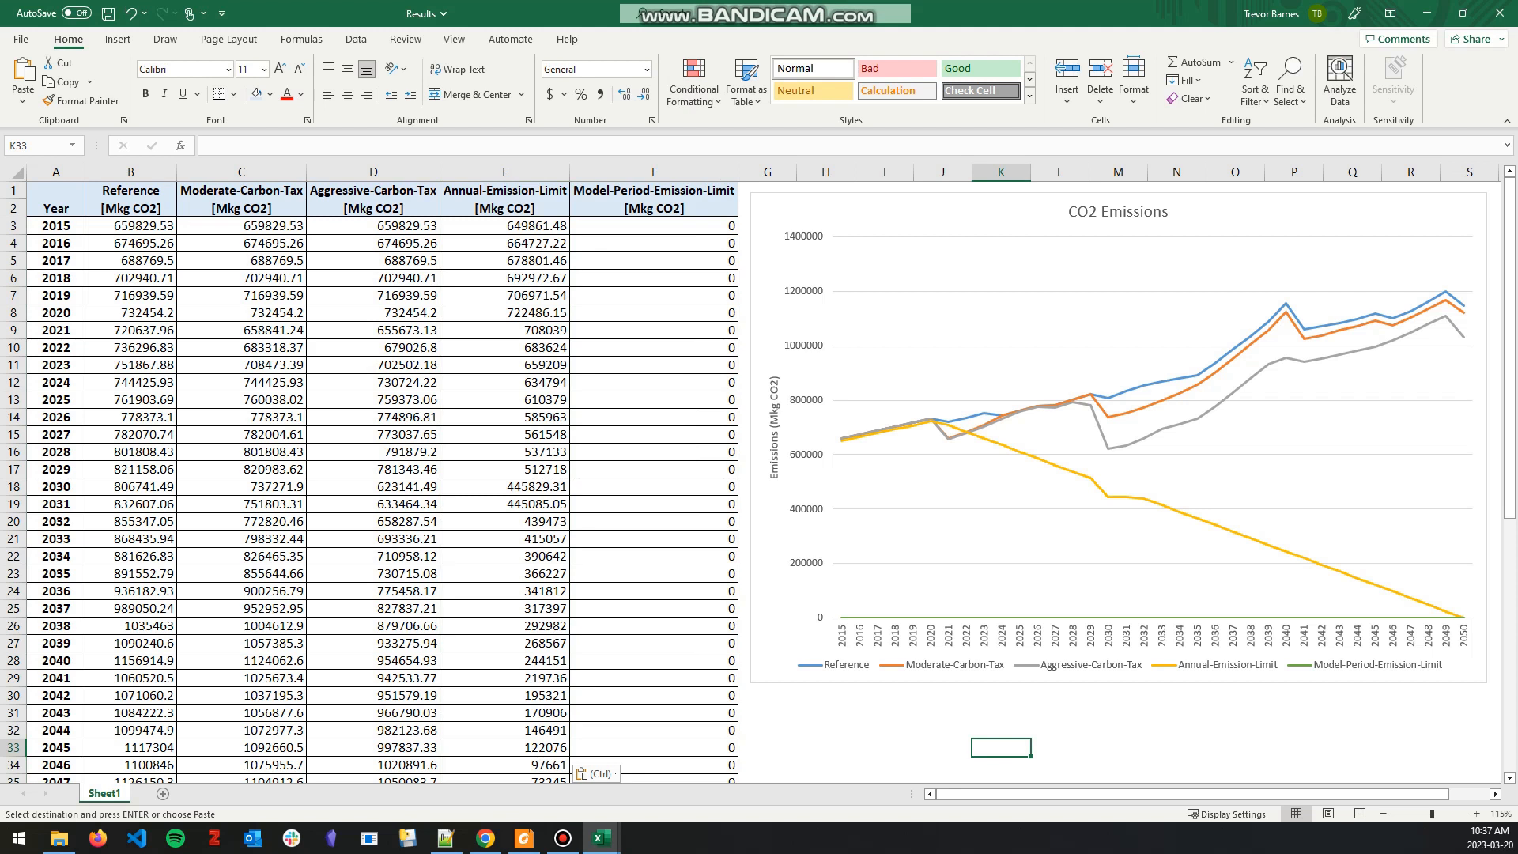
mouse_move(1463, 618)
key(Escape)
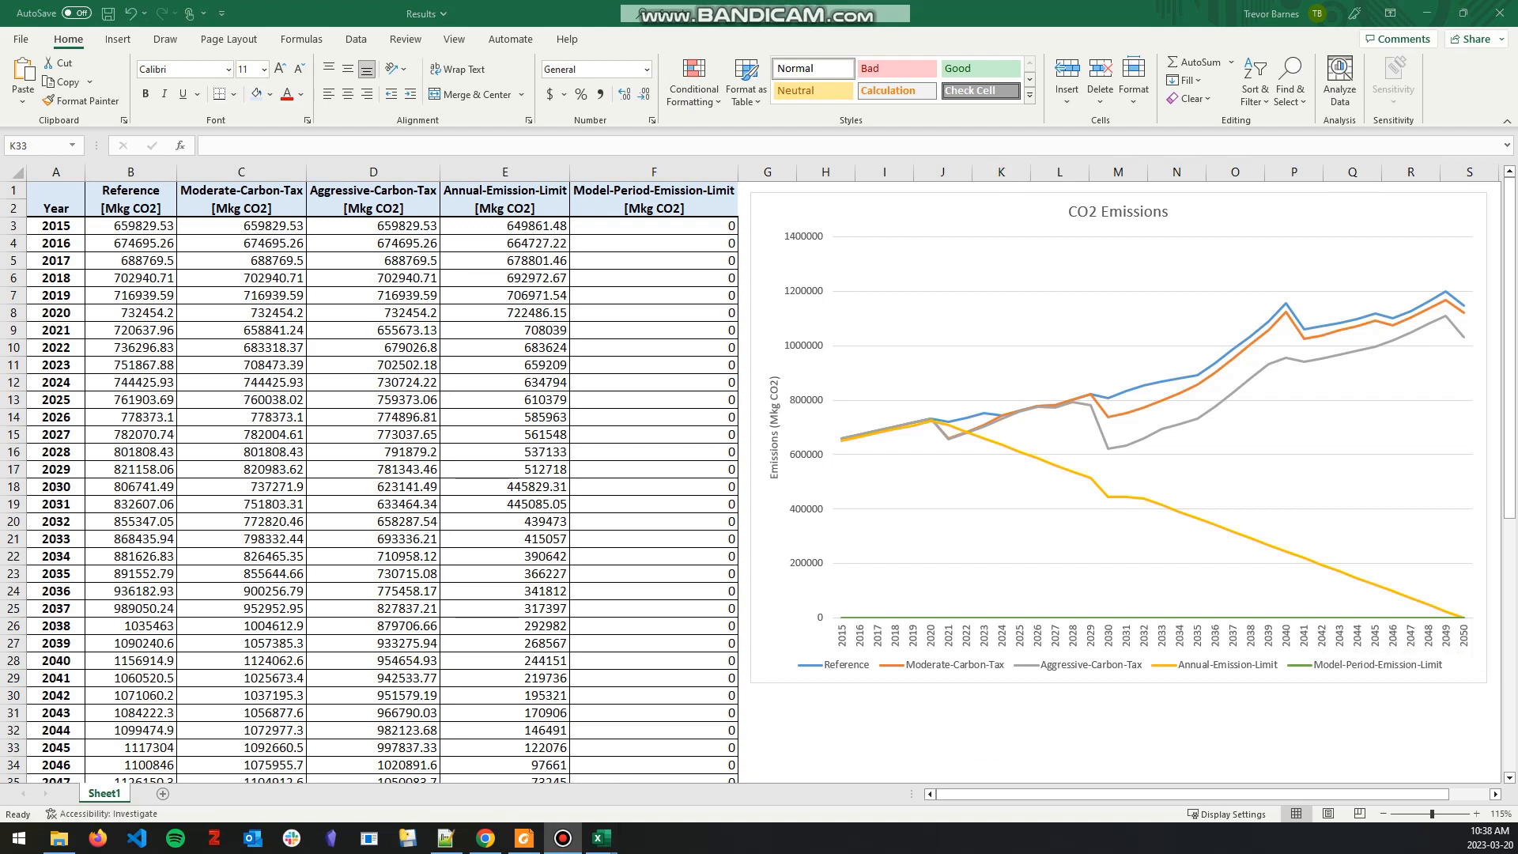